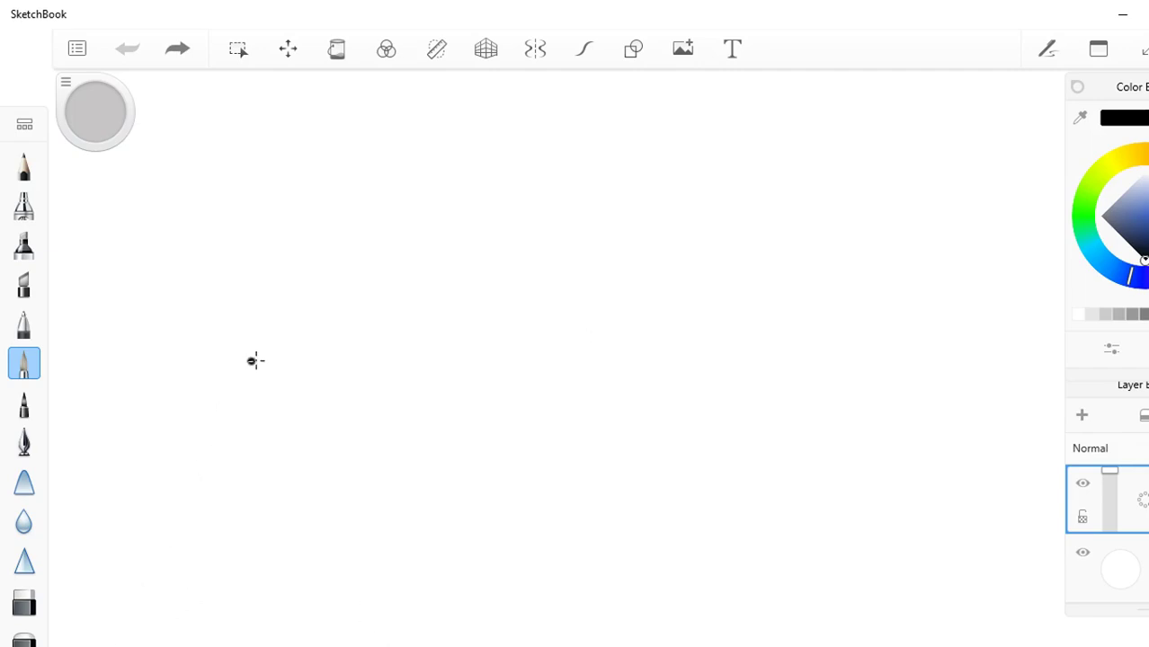
# Step: Draw a black outline of a head wearing a brimmed cap and long ponytail, with two dot eyes and an open triangular mouth
pyautogui.moveTo(140, 289)
pyautogui.mouseDown()
pyautogui.moveTo(341, 299)
pyautogui.moveTo(330, 264)
pyautogui.moveTo(216, 196)
pyautogui.moveTo(162, 248)
pyautogui.moveTo(43, 443)
pyautogui.moveTo(70, 449)
pyautogui.moveTo(117, 357)
pyautogui.moveTo(122, 305)
pyautogui.moveTo(142, 293)
pyautogui.moveTo(253, 405)
pyautogui.moveTo(326, 316)
pyautogui.mouseUp()
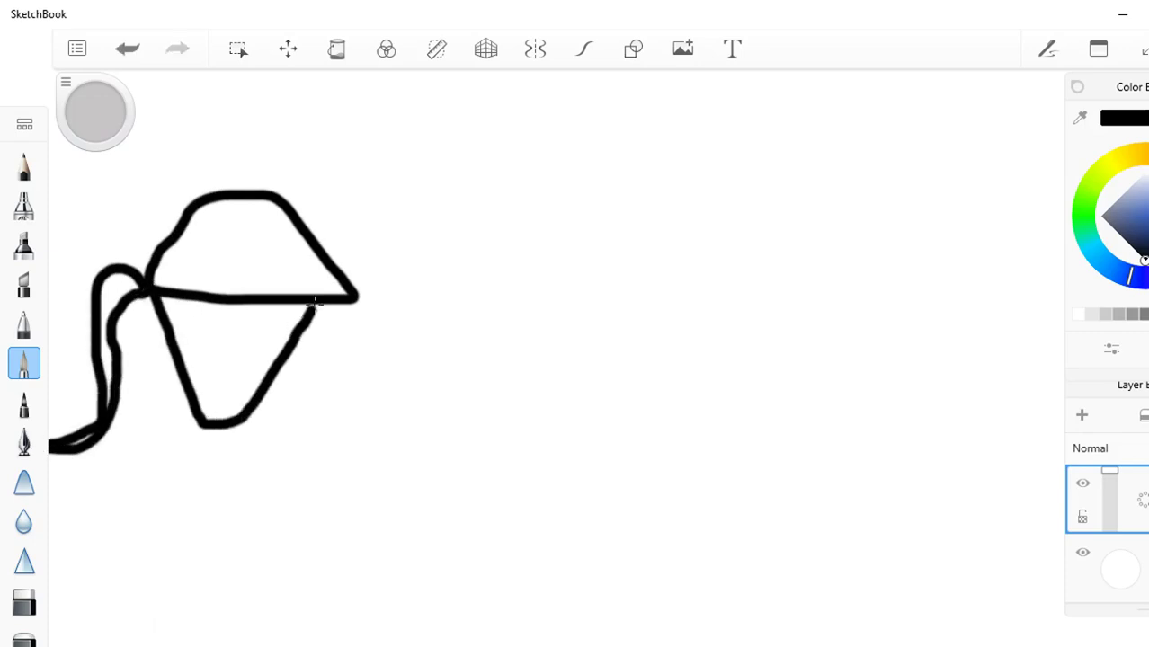
pyautogui.click(217, 340)
pyautogui.click(277, 337)
pyautogui.click(219, 380)
pyautogui.moveTo(219, 380)
pyautogui.mouseDown()
pyautogui.moveTo(257, 356)
pyautogui.moveTo(206, 358)
pyautogui.moveTo(232, 369)
pyautogui.mouseUp()
# Step: Add a flared torso, two arms and two short legs beneath the capped head with black strokes
pyautogui.moveTo(198, 419); pyautogui.dragTo(182, 483)
pyautogui.moveTo(175, 524)
pyautogui.mouseDown()
pyautogui.moveTo(252, 519)
pyautogui.moveTo(226, 433)
pyautogui.moveTo(212, 465)
pyautogui.moveTo(274, 466)
pyautogui.mouseUp()
pyautogui.moveTo(214, 429); pyautogui.dragTo(342, 524)
pyautogui.moveTo(197, 527); pyautogui.dragTo(167, 577)
pyautogui.moveTo(232, 523); pyautogui.dragTo(235, 572)
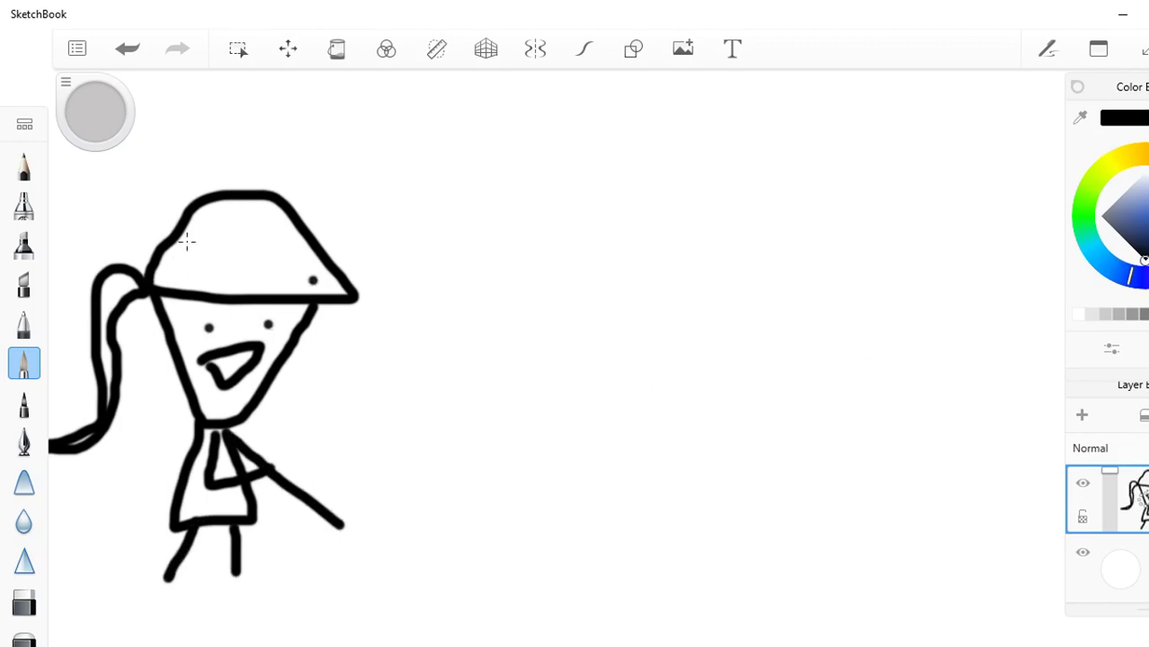
# Step: Start a new blank sketch and discard the current drawing without saving it
pyautogui.click(77, 52)
pyautogui.click(157, 105)
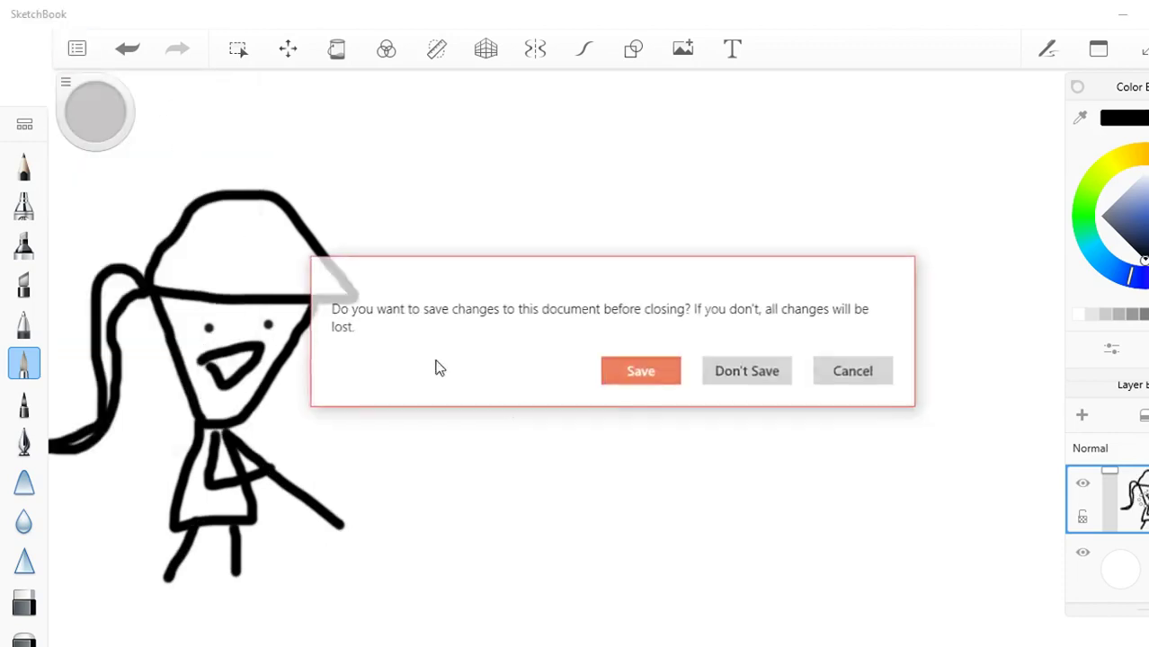
pyautogui.click(728, 369)
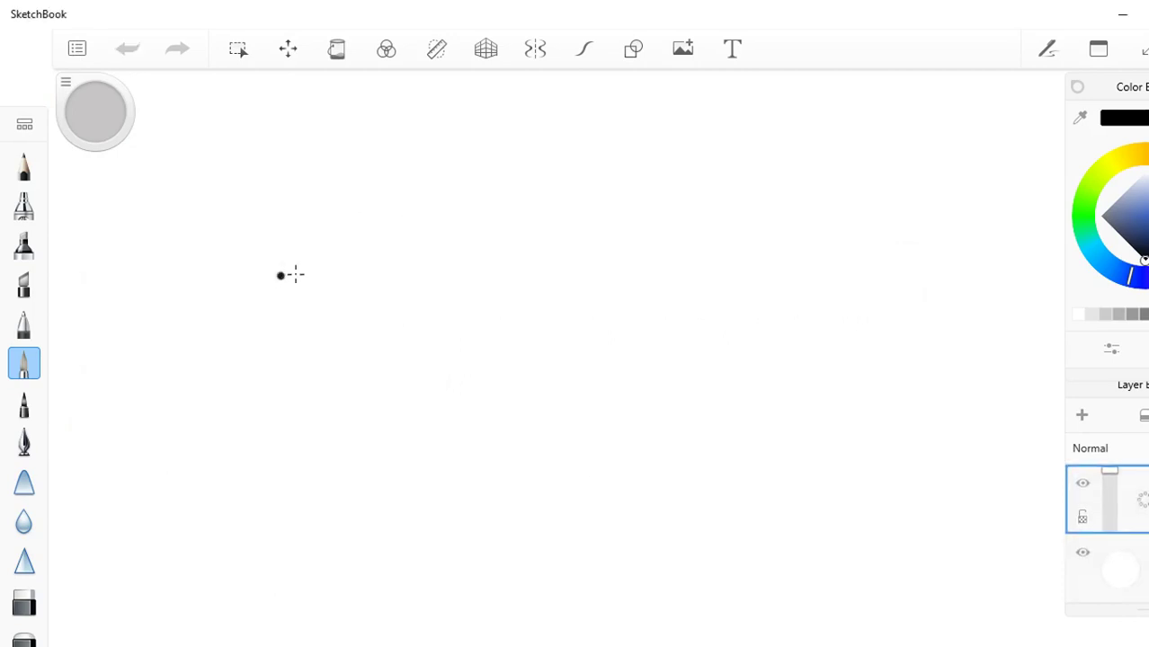
# Step: Draw a small smiling character with a rounded cap and thick ponytail, plus a long rising arc above its head
pyautogui.moveTo(327, 252)
pyautogui.mouseDown()
pyautogui.moveTo(436, 243)
pyautogui.moveTo(440, 209)
pyautogui.moveTo(379, 169)
pyautogui.moveTo(340, 237)
pyautogui.moveTo(344, 253)
pyautogui.moveTo(286, 249)
pyautogui.moveTo(276, 327)
pyautogui.moveTo(225, 356)
pyautogui.moveTo(291, 383)
pyautogui.moveTo(309, 297)
pyautogui.moveTo(340, 253)
pyautogui.mouseUp()
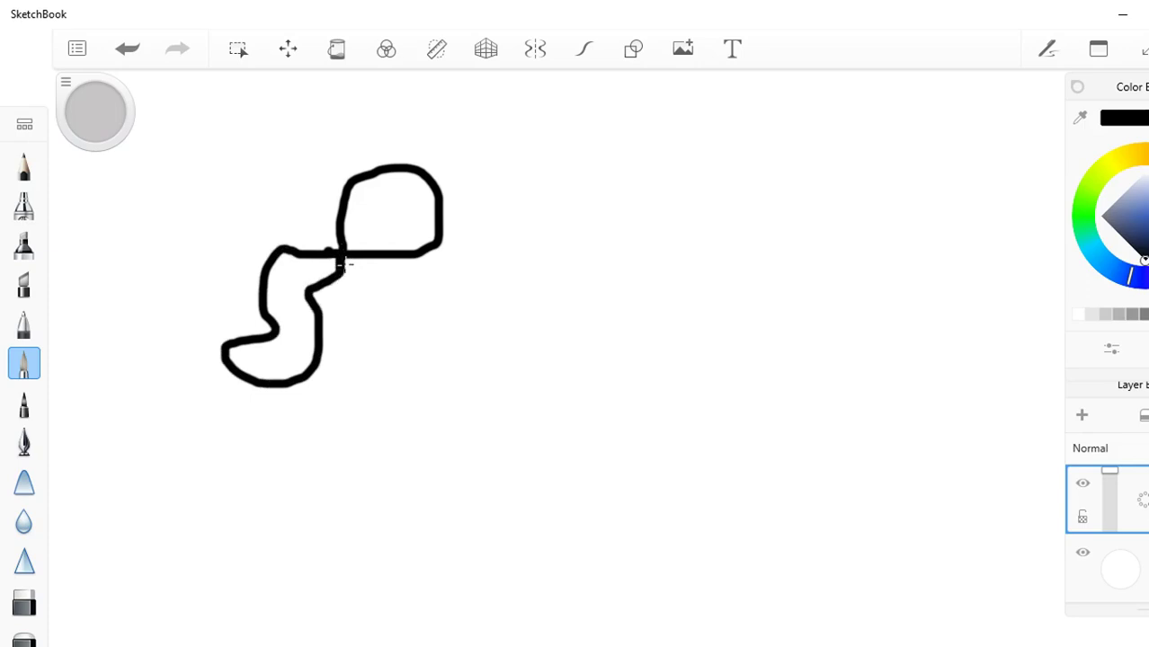
pyautogui.moveTo(342, 256)
pyautogui.mouseDown()
pyautogui.moveTo(377, 328)
pyautogui.moveTo(403, 265)
pyautogui.moveTo(385, 271)
pyautogui.moveTo(385, 300)
pyautogui.moveTo(392, 295)
pyautogui.moveTo(361, 375)
pyautogui.moveTo(374, 380)
pyautogui.moveTo(369, 331)
pyautogui.moveTo(360, 349)
pyautogui.moveTo(399, 342)
pyautogui.moveTo(389, 389)
pyautogui.mouseUp()
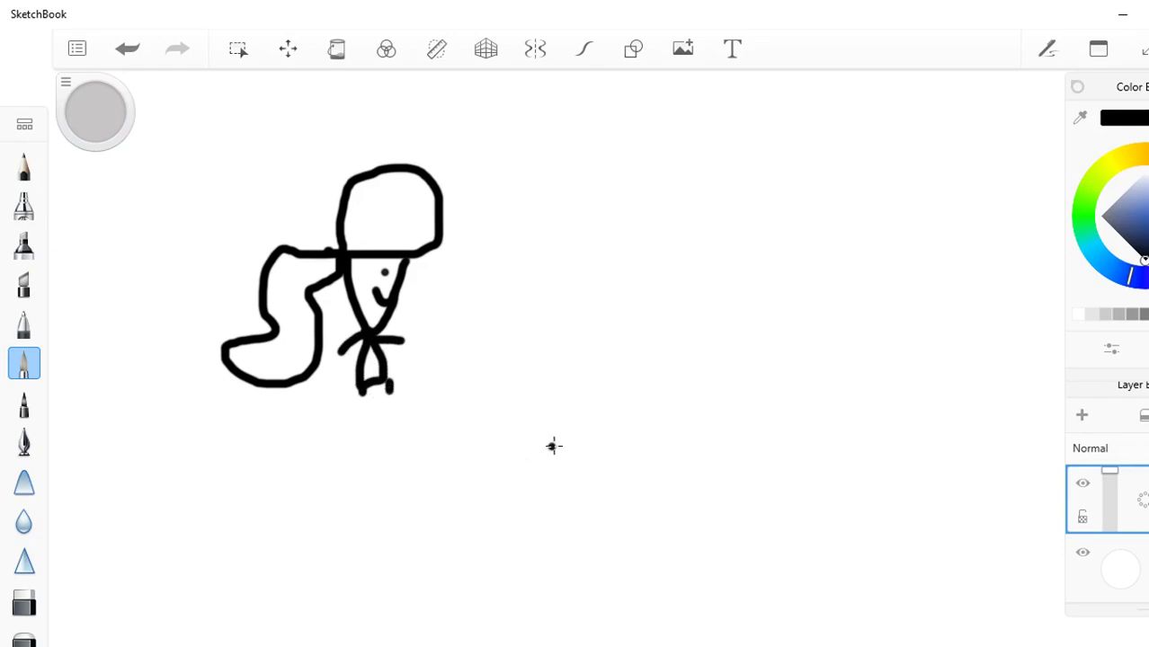
pyautogui.moveTo(59, 303)
pyautogui.mouseDown()
pyautogui.moveTo(254, 193)
pyautogui.moveTo(516, 97)
pyautogui.moveTo(686, 105)
pyautogui.mouseUp()
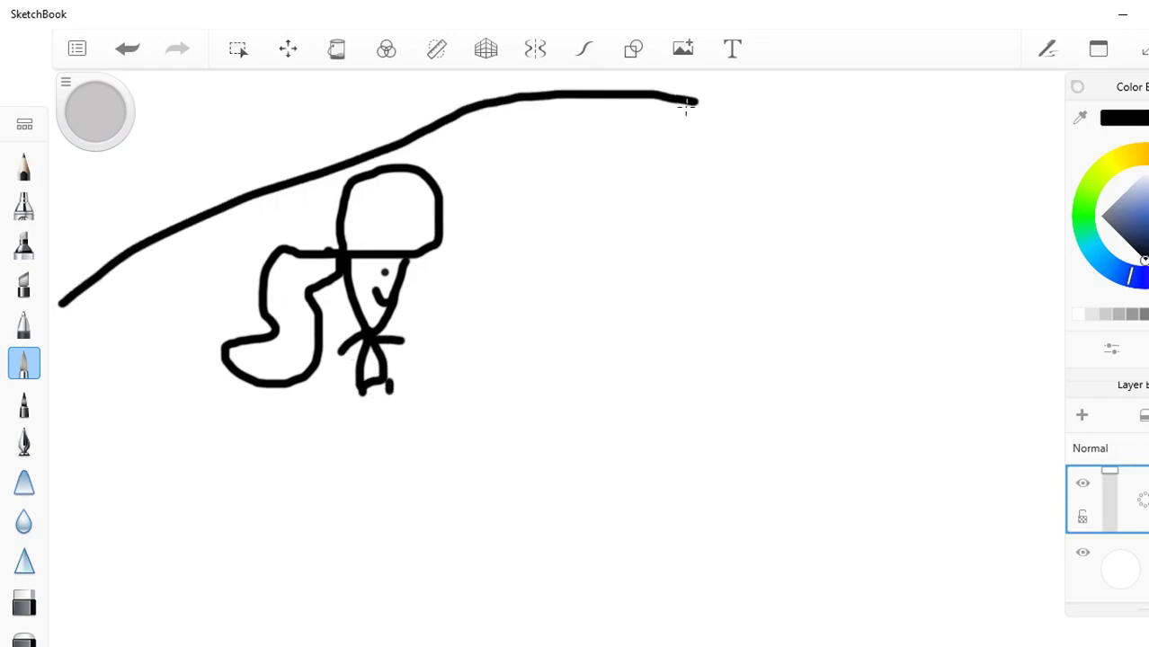
# Step: Draw two black stick figures with spread arms and legs beside the capped character, below the end of the arc
pyautogui.moveTo(647, 144); pyautogui.dragTo(692, 262)
pyautogui.moveTo(712, 190)
pyautogui.mouseDown()
pyautogui.moveTo(642, 213)
pyautogui.moveTo(643, 280)
pyautogui.mouseUp()
pyautogui.moveTo(828, 223); pyautogui.dragTo(861, 337)
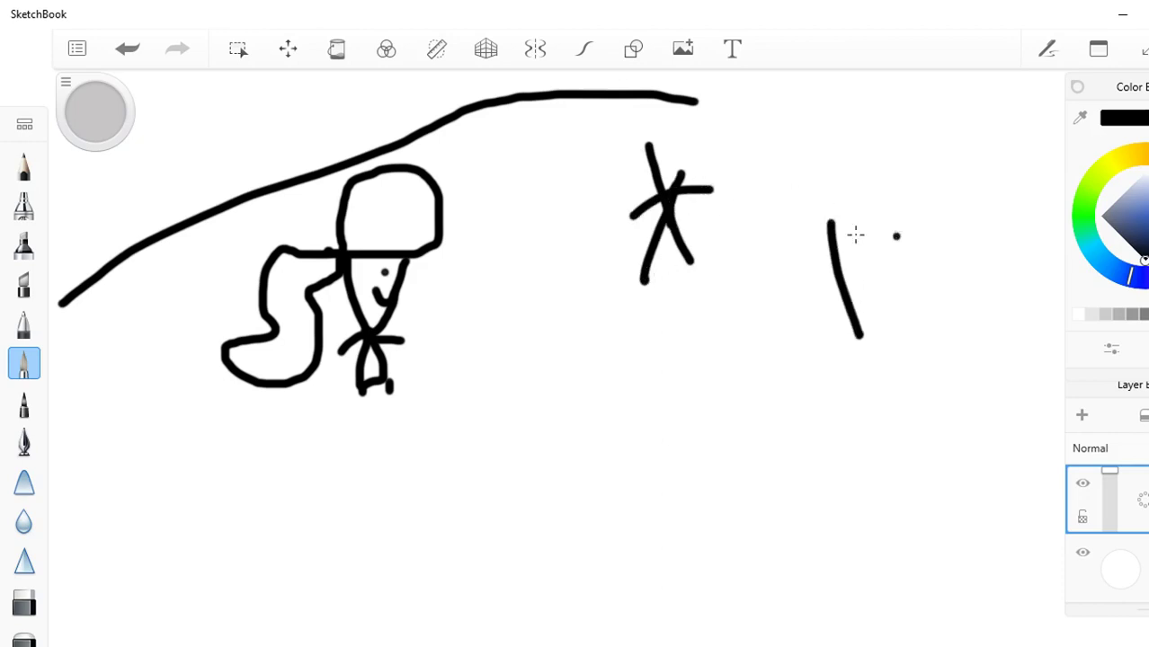
pyautogui.moveTo(885, 235); pyautogui.dragTo(834, 236)
pyautogui.moveTo(683, 303)
pyautogui.mouseDown()
pyautogui.moveTo(829, 230)
pyautogui.moveTo(802, 328)
pyautogui.mouseUp()
pyautogui.moveTo(804, 235); pyautogui.dragTo(890, 268)
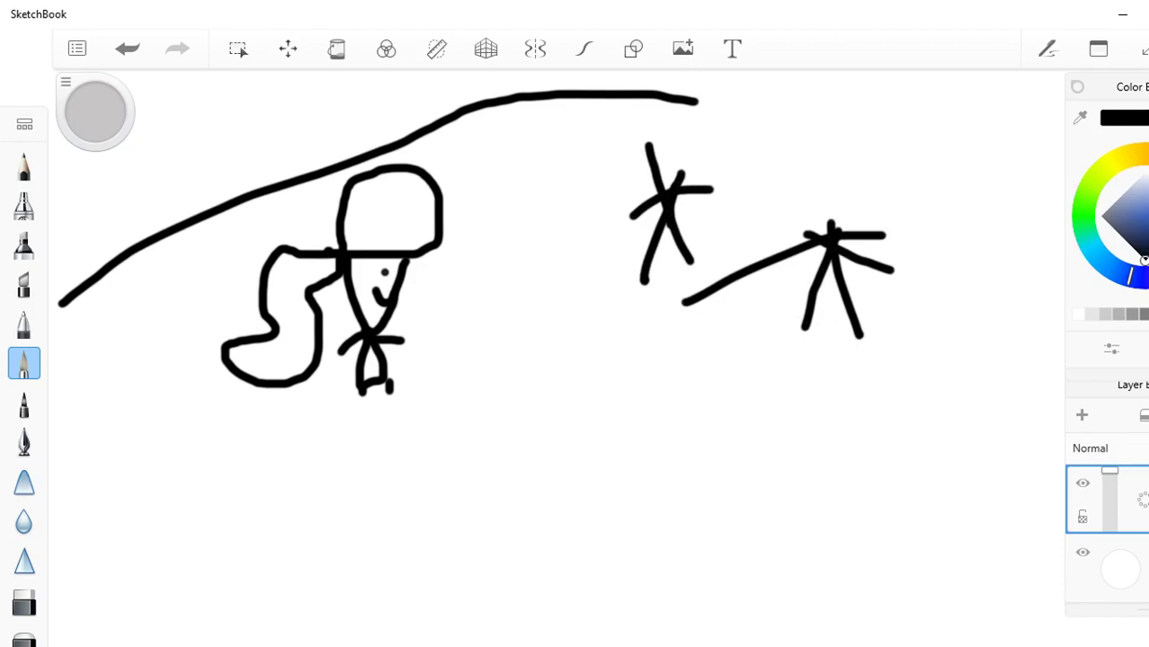
# Step: Draw a large rounded shape with limb strokes in the lower corner of the canvas, below the stick figures
pyautogui.moveTo(921, 643)
pyautogui.mouseDown()
pyautogui.moveTo(925, 423)
pyautogui.moveTo(1091, 644)
pyautogui.mouseUp()
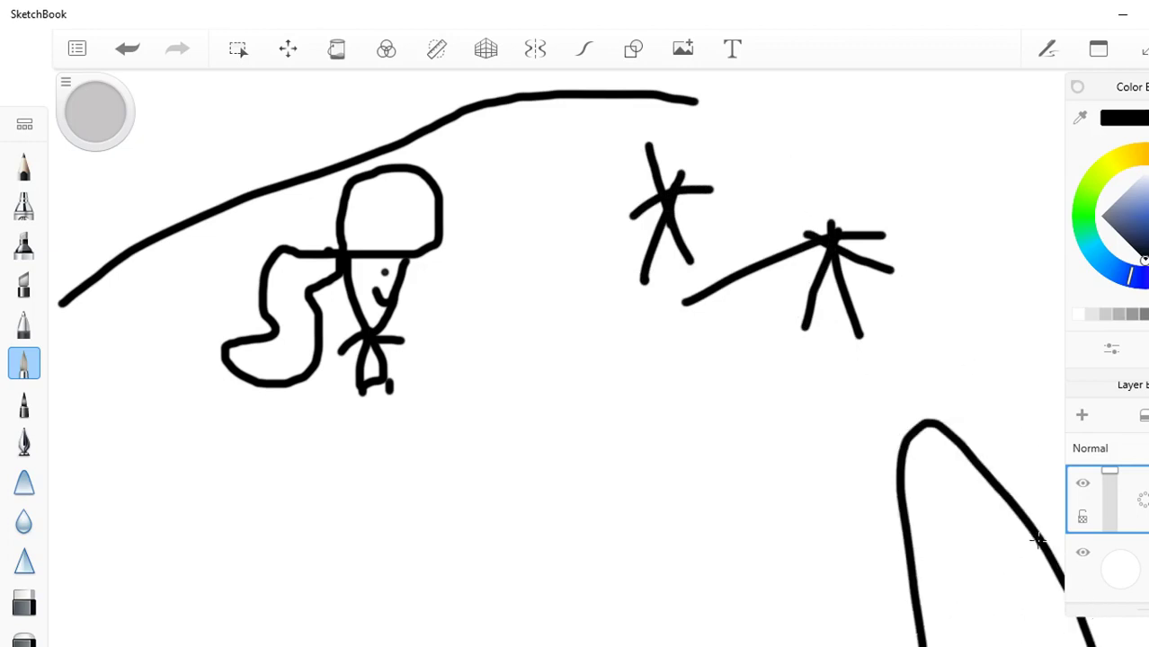
pyautogui.moveTo(1037, 538)
pyautogui.mouseDown()
pyautogui.moveTo(1093, 532)
pyautogui.moveTo(1102, 643)
pyautogui.mouseUp()
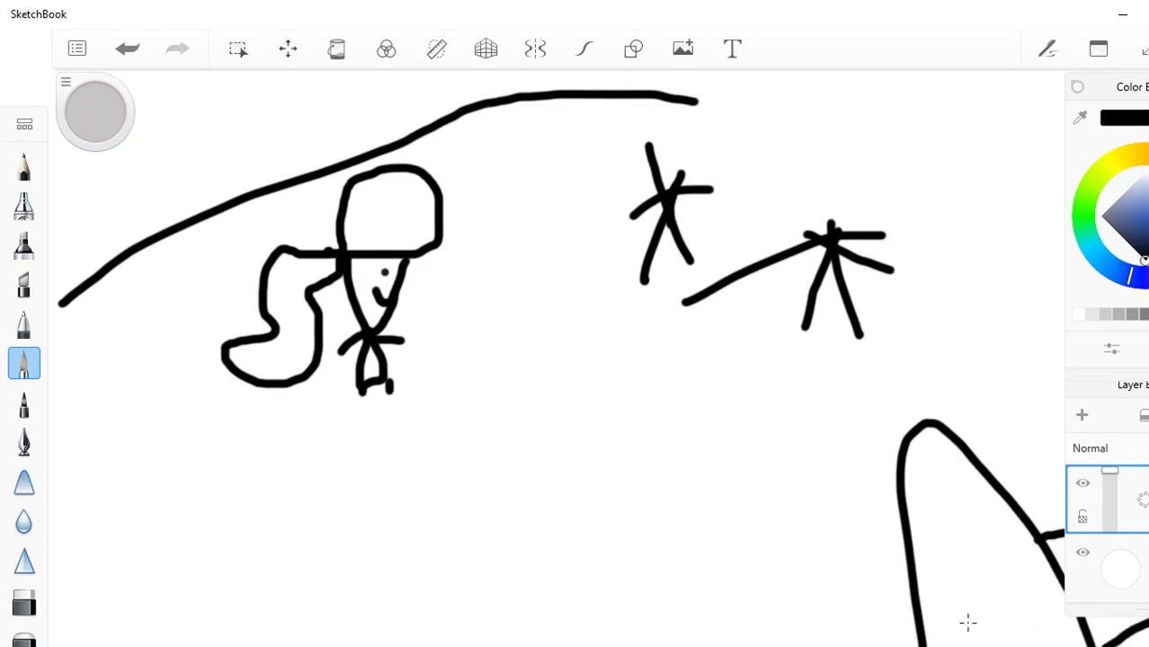
pyautogui.moveTo(958, 448); pyautogui.dragTo(870, 550)
pyautogui.moveTo(989, 520); pyautogui.dragTo(939, 645)
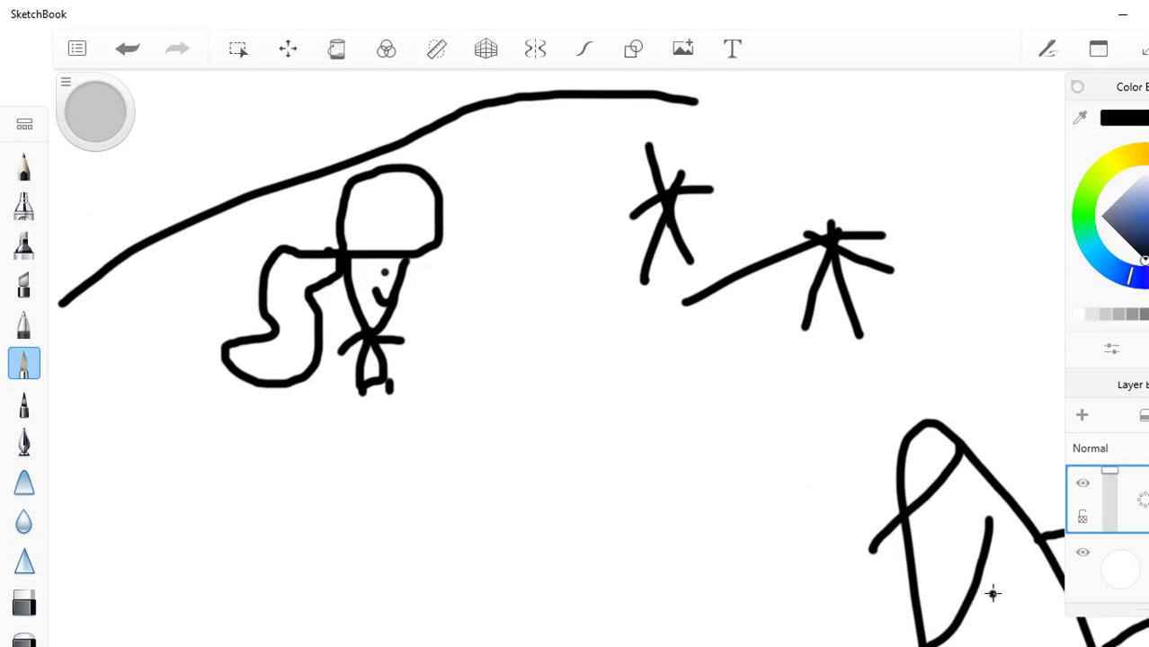
# Step: Undo the strokes of the large corner shape and both stick figures, keeping the capped character and the arc
pyautogui.hotkey('ctrl', 'z')
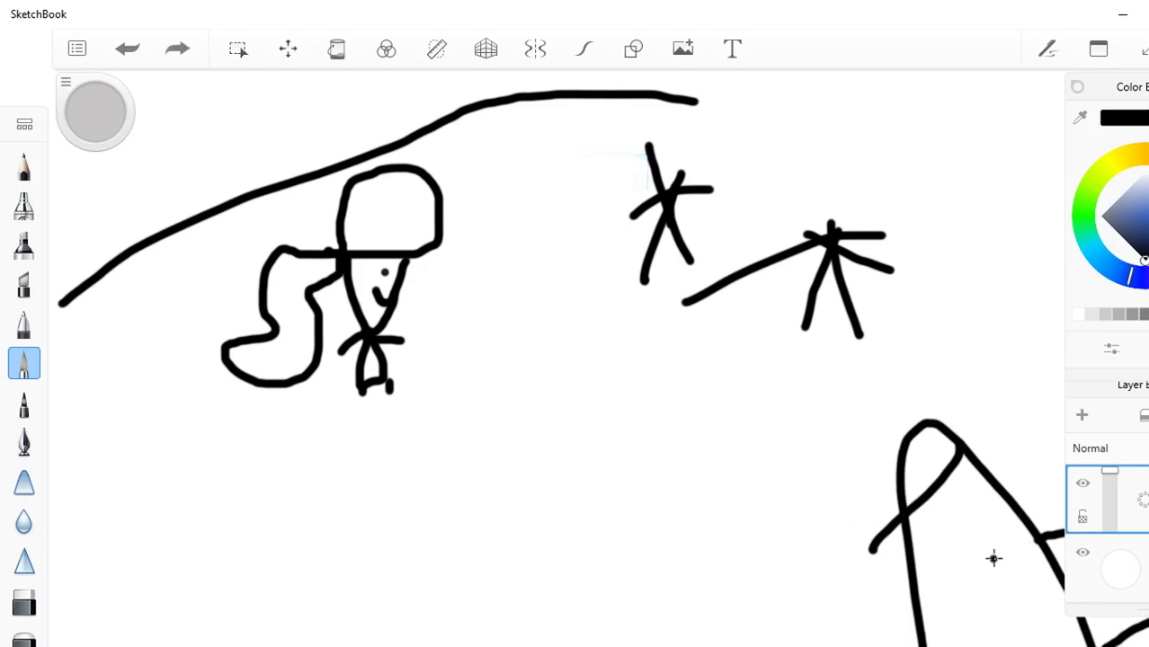
pyautogui.hotkey('ctrl', 'z')
pyautogui.hotkey('ctrl', 'z')
pyautogui.hotkey('ctrl', 'z')
pyautogui.hotkey('ctrl', 'z')
pyautogui.hotkey('ctrl', 'z')
pyautogui.hotkey('ctrl', 'z')
pyautogui.hotkey('ctrl', 'z')
pyautogui.hotkey('ctrl', 'z')
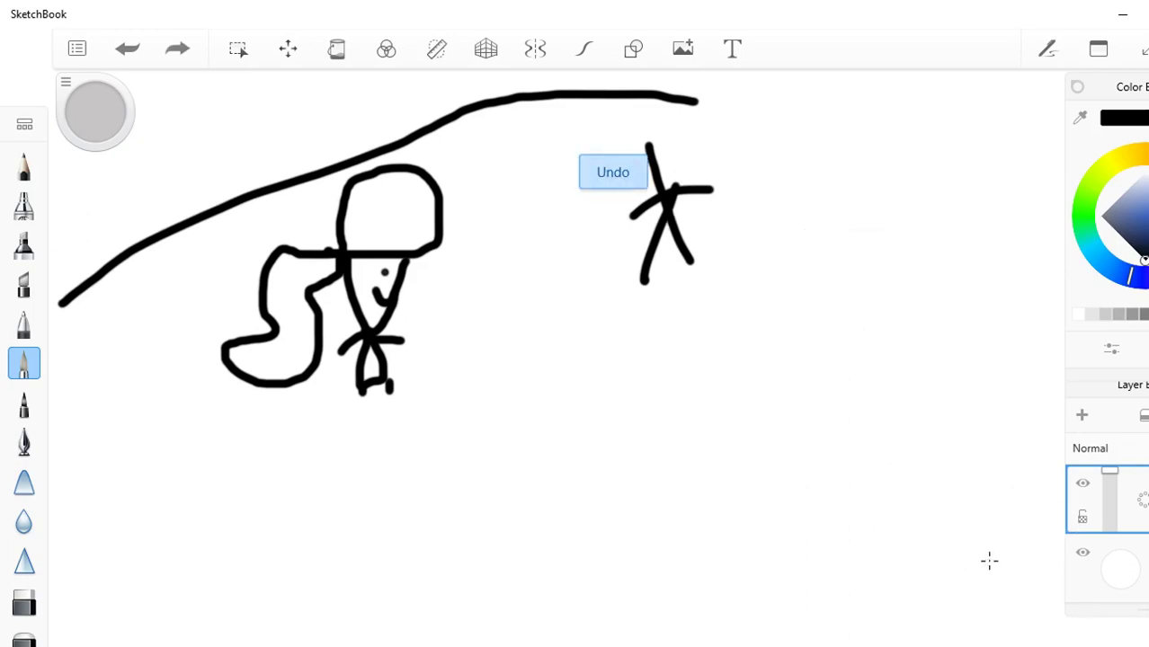
pyautogui.hotkey('ctrl', 'z')
pyautogui.hotkey('ctrl', 'z')
pyautogui.hotkey('ctrl', 'z')
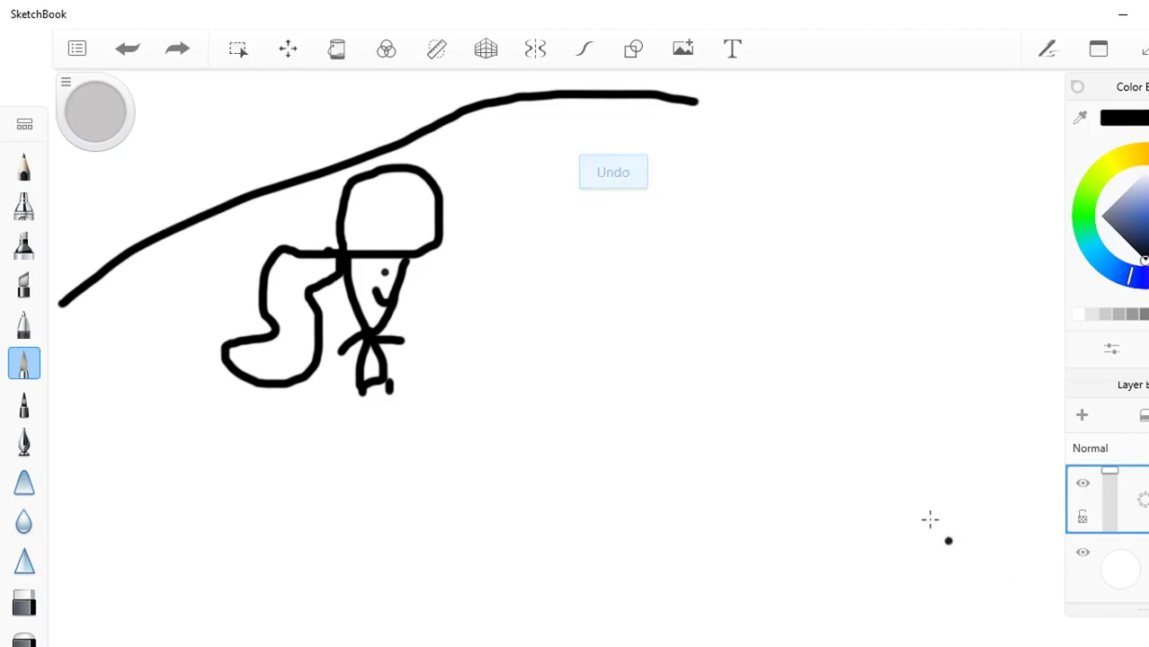
# Step: Draw two small black stick figures side by side, below and beside the capped character
pyautogui.moveTo(590, 377)
pyautogui.mouseDown()
pyautogui.moveTo(609, 432)
pyautogui.moveTo(588, 390)
pyautogui.moveTo(577, 429)
pyautogui.mouseUp()
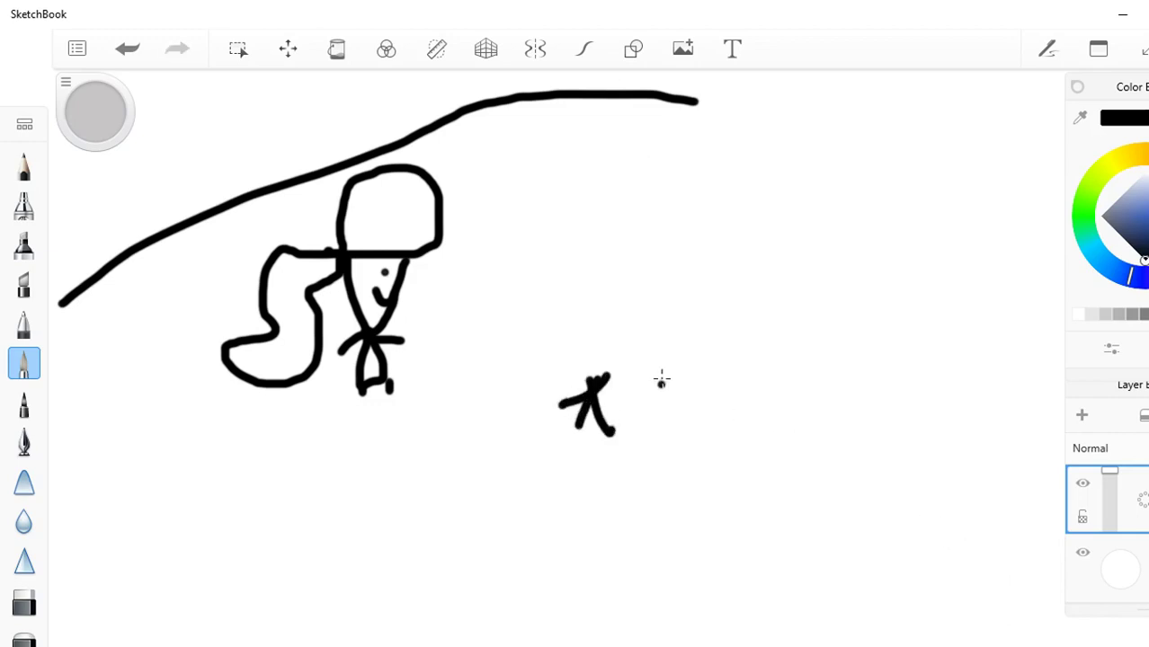
pyautogui.moveTo(674, 389); pyautogui.dragTo(690, 455)
pyautogui.moveTo(618, 424)
pyautogui.mouseDown()
pyautogui.moveTo(683, 406)
pyautogui.moveTo(660, 448)
pyautogui.mouseUp()
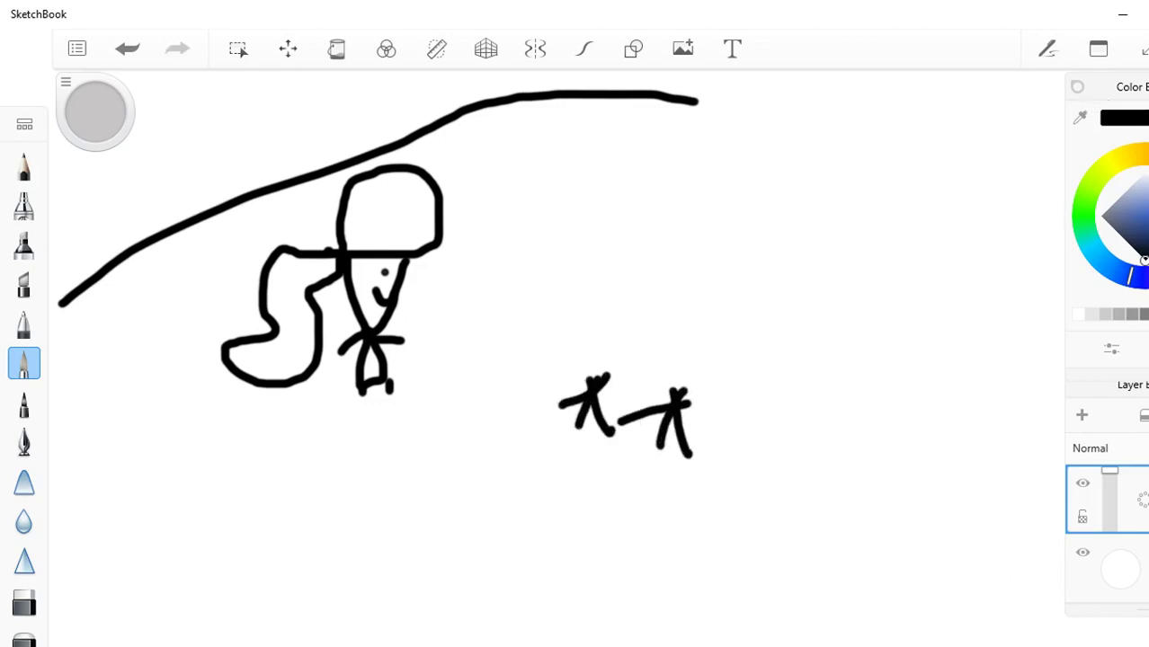
# Step: Scribble black strokes across the lower part of the two small stick figures and cover them with red scribbles
pyautogui.moveTo(589, 438)
pyautogui.mouseDown()
pyautogui.moveTo(668, 467)
pyautogui.moveTo(641, 430)
pyautogui.mouseUp()
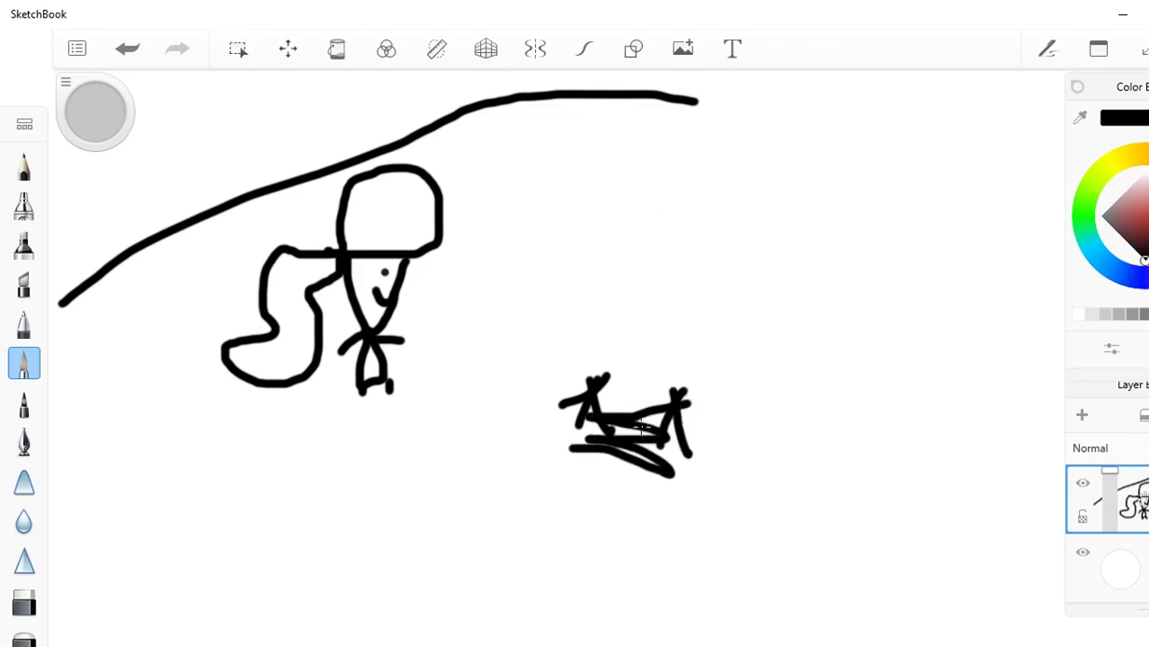
pyautogui.click(1145, 216)
pyautogui.moveTo(505, 446)
pyautogui.mouseDown()
pyautogui.moveTo(665, 467)
pyautogui.moveTo(562, 422)
pyautogui.moveTo(688, 463)
pyautogui.mouseUp()
pyautogui.moveTo(572, 409); pyautogui.dragTo(592, 416)
# Step: Switch the brush colour back to black, fill in the character's mouth and draw a large domed saucer above the red scribble
pyautogui.click(1143, 270)
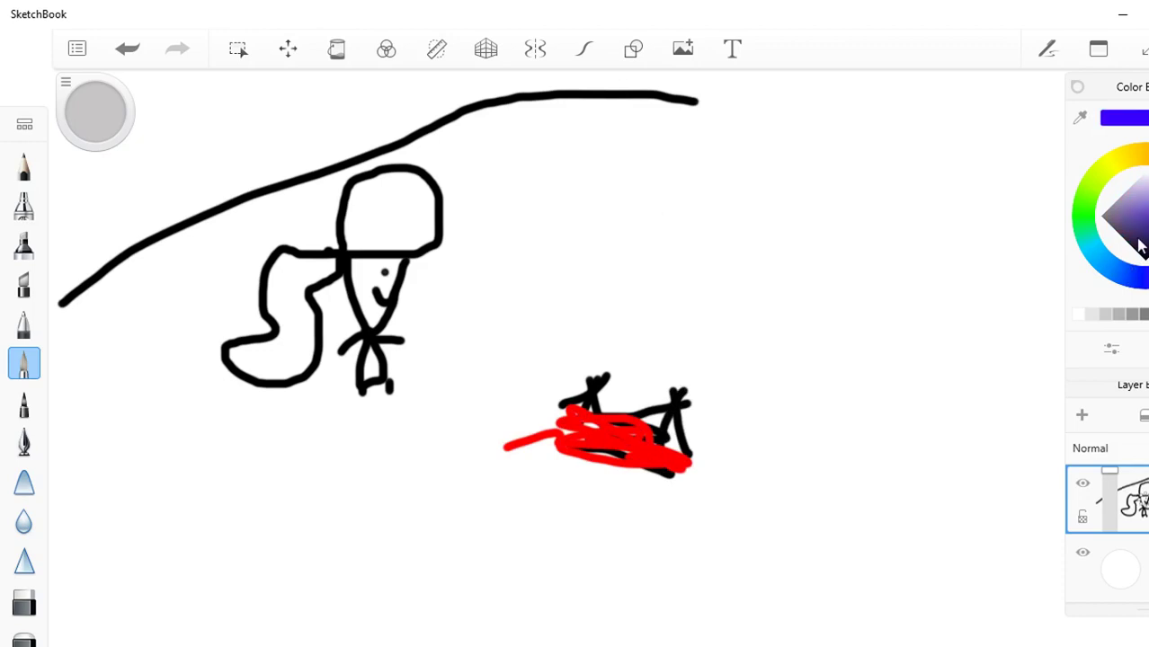
pyautogui.click(1143, 260)
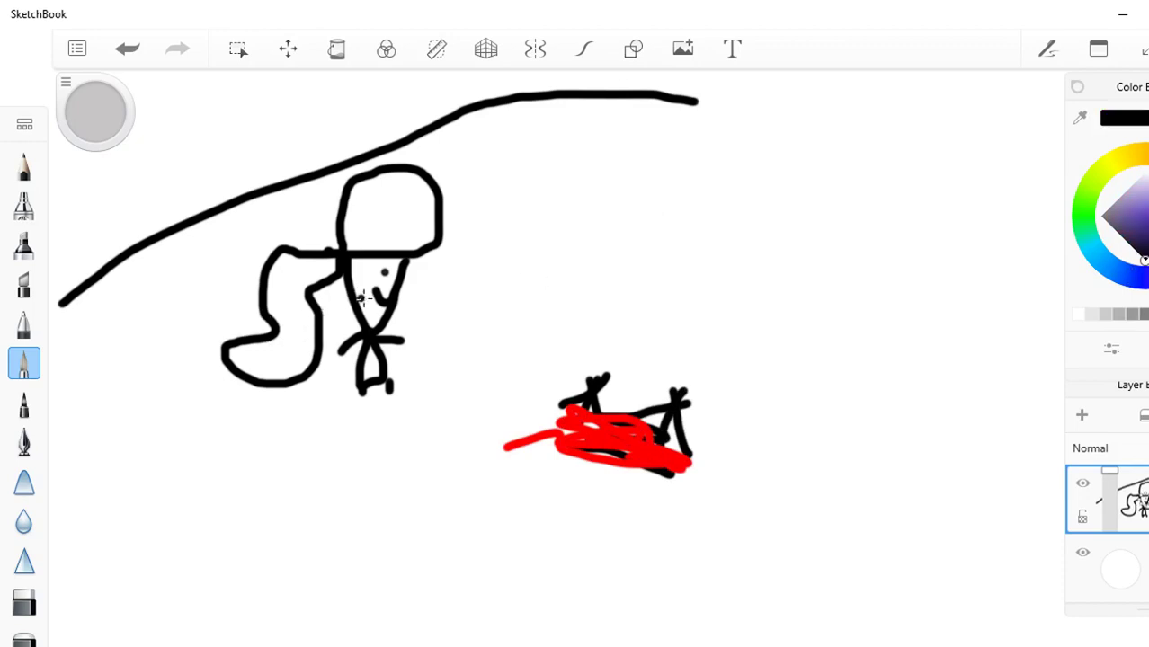
pyautogui.moveTo(362, 298); pyautogui.dragTo(377, 282)
pyautogui.moveTo(640, 202)
pyautogui.mouseDown()
pyautogui.moveTo(589, 261)
pyautogui.moveTo(763, 283)
pyautogui.moveTo(964, 260)
pyautogui.moveTo(924, 218)
pyautogui.moveTo(889, 212)
pyautogui.moveTo(870, 145)
pyautogui.moveTo(744, 121)
pyautogui.moveTo(663, 163)
pyautogui.moveTo(670, 249)
pyautogui.moveTo(850, 243)
pyautogui.moveTo(901, 208)
pyautogui.mouseUp()
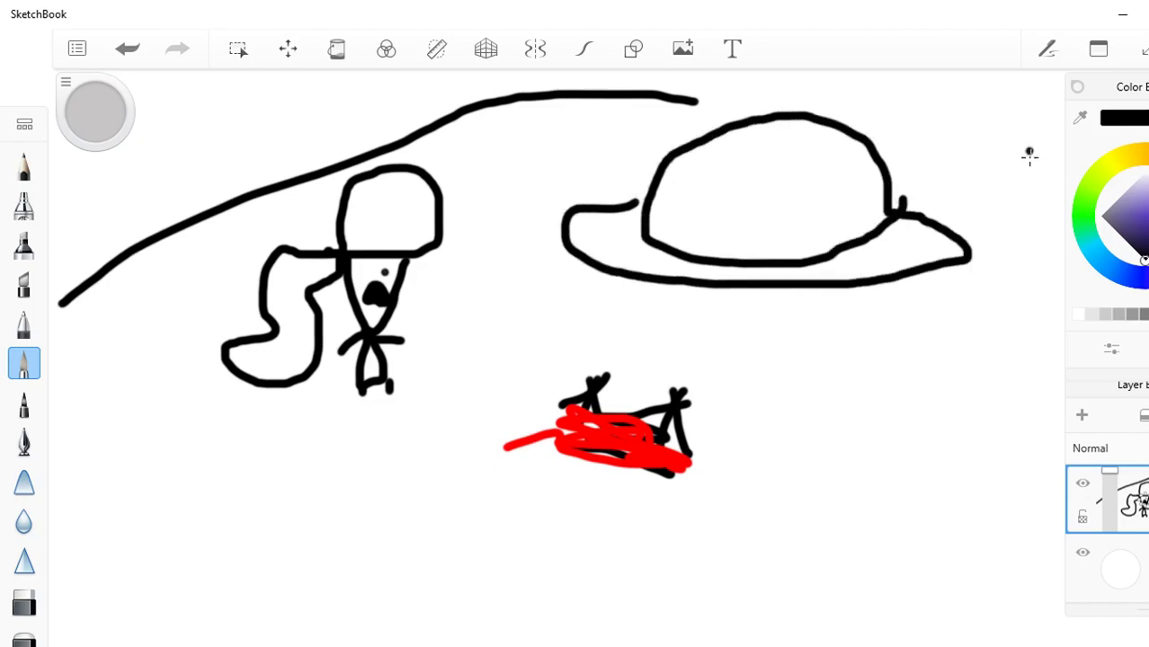
# Step: Set the brush colour to bright green and scribble loose strokes from the saucer over the capped character
pyautogui.click(1093, 208)
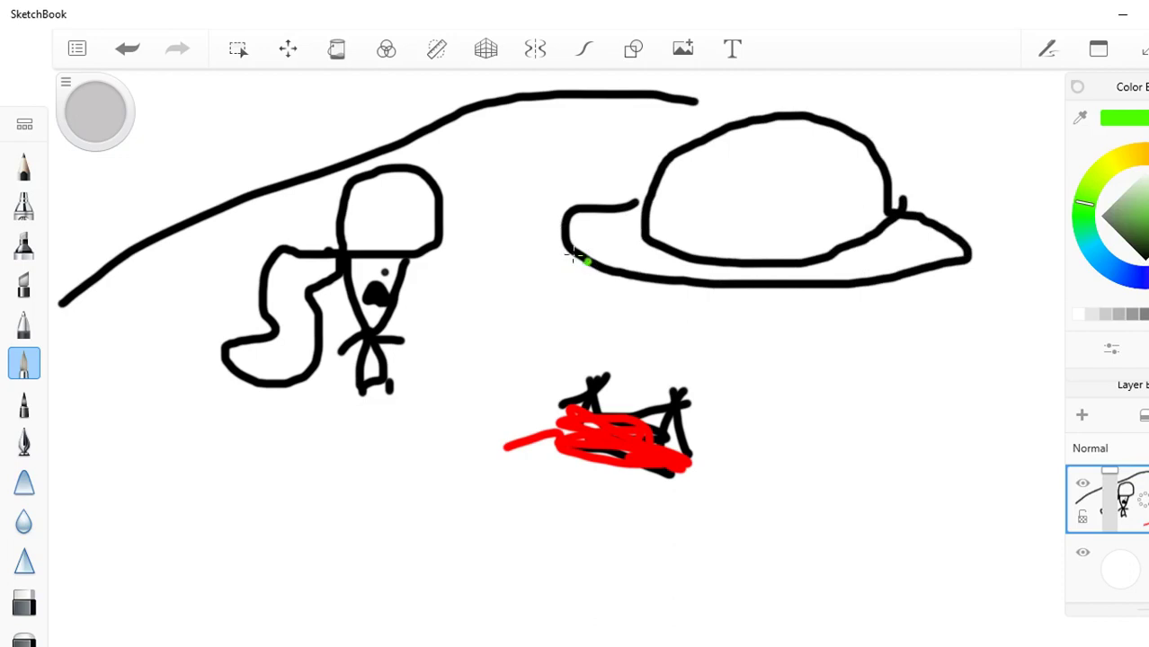
pyautogui.moveTo(572, 255)
pyautogui.mouseDown()
pyautogui.moveTo(386, 129)
pyautogui.moveTo(327, 170)
pyautogui.moveTo(230, 396)
pyautogui.moveTo(223, 456)
pyautogui.moveTo(415, 447)
pyautogui.moveTo(750, 282)
pyautogui.mouseUp()
pyautogui.moveTo(286, 289)
pyautogui.mouseDown()
pyautogui.moveTo(359, 297)
pyautogui.moveTo(256, 391)
pyautogui.moveTo(269, 449)
pyautogui.moveTo(395, 331)
pyautogui.moveTo(144, 454)
pyautogui.mouseUp()
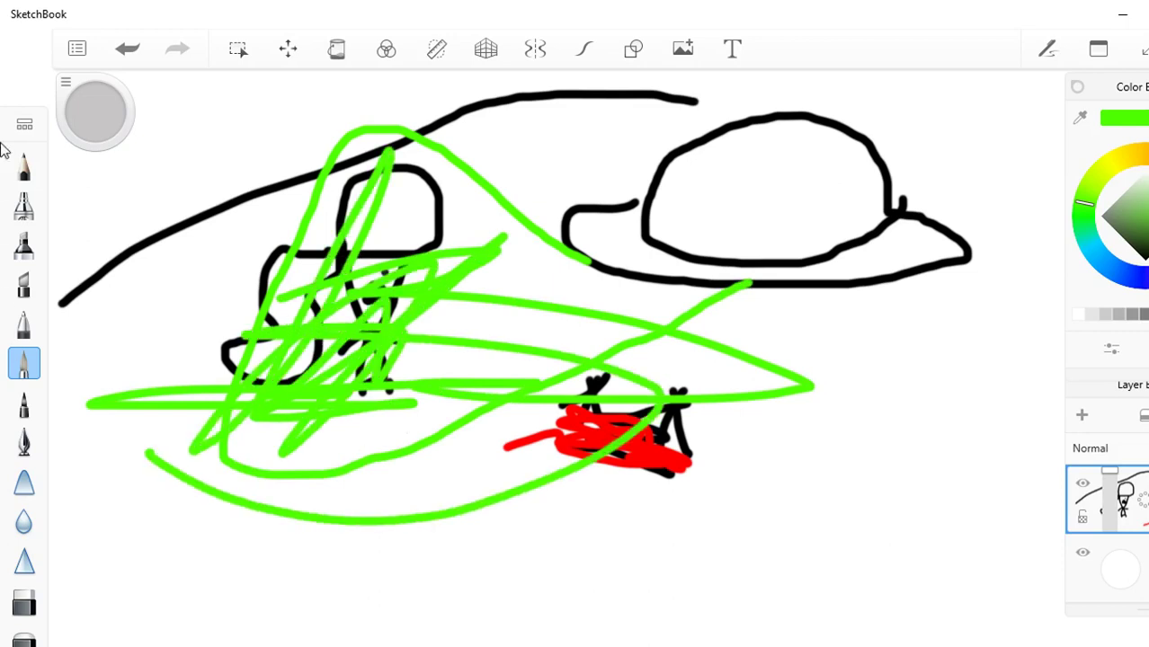
# Step: Discard the scribbled drawing without saving and start another blank sketch
pyautogui.click(94, 53)
pyautogui.click(173, 185)
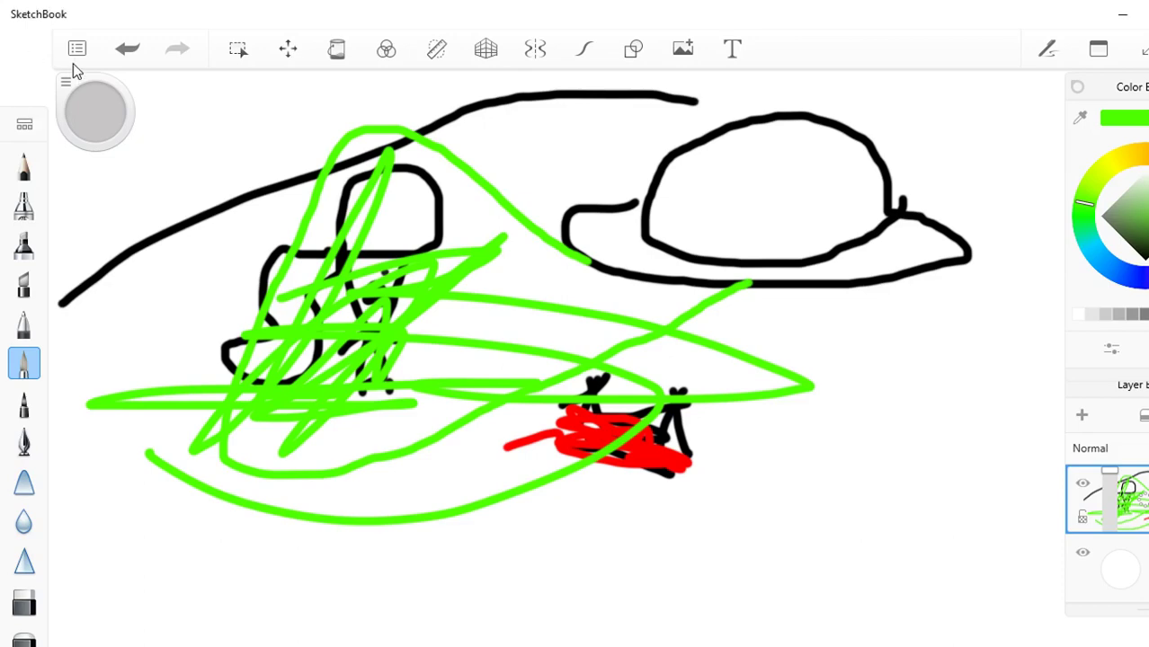
pyautogui.hotkey('alt', 'F4')
pyautogui.click(748, 371)
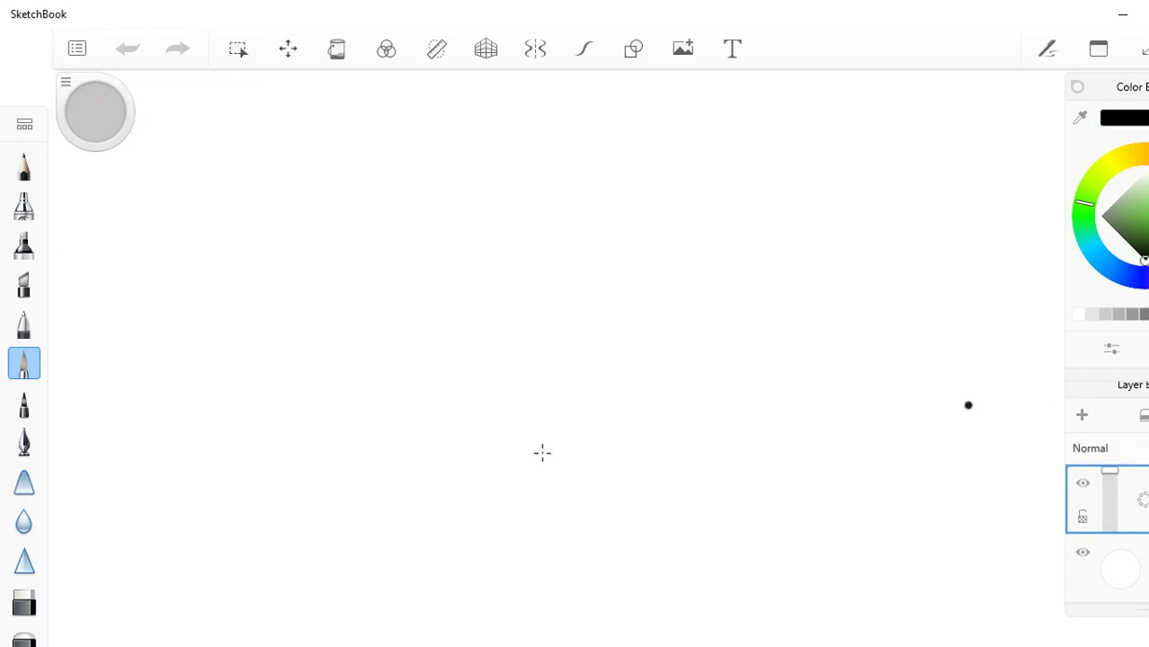
# Step: Draw a long rising black line across the canvas and, beneath it, an oval head with a headband, trailing ponytail and wide mouth
pyautogui.moveTo(102, 385)
pyautogui.mouseDown()
pyautogui.moveTo(667, 246)
pyautogui.moveTo(1063, 177)
pyautogui.mouseUp()
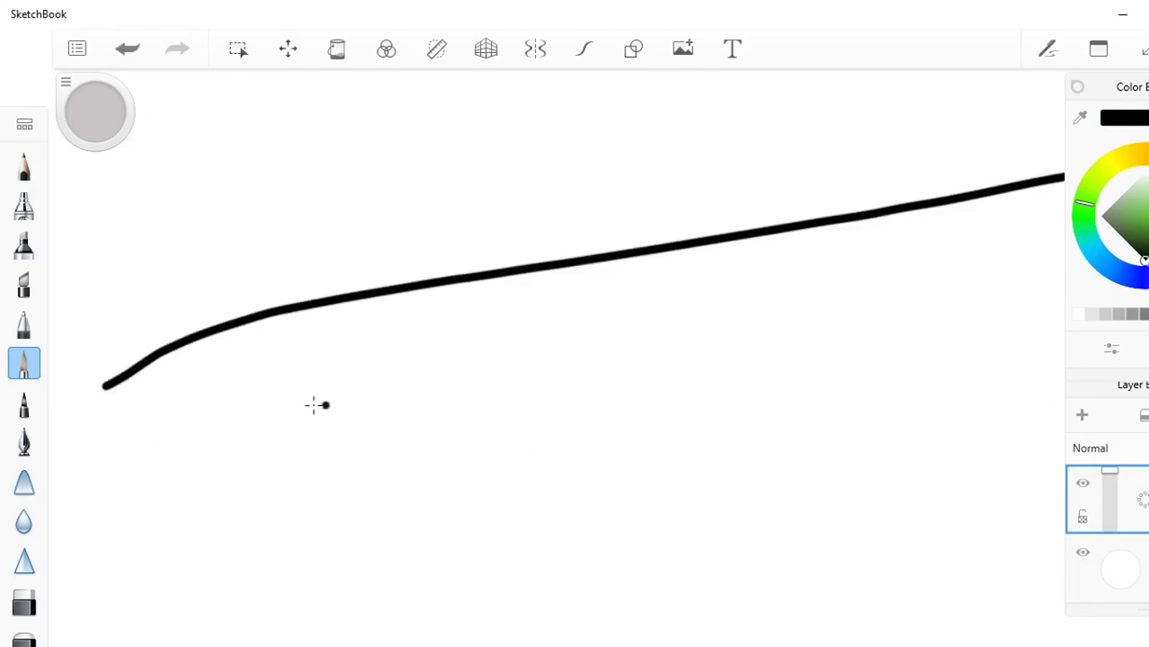
pyautogui.moveTo(308, 361)
pyautogui.mouseDown()
pyautogui.moveTo(401, 412)
pyautogui.moveTo(321, 364)
pyautogui.mouseUp()
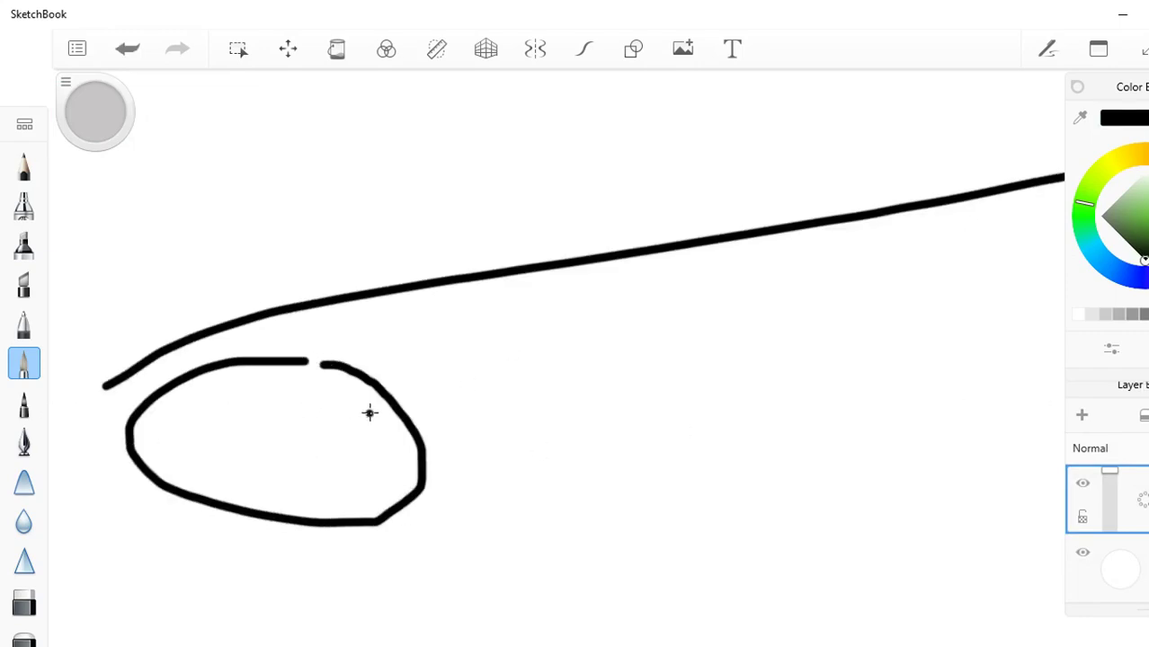
pyautogui.moveTo(156, 407); pyautogui.dragTo(373, 384)
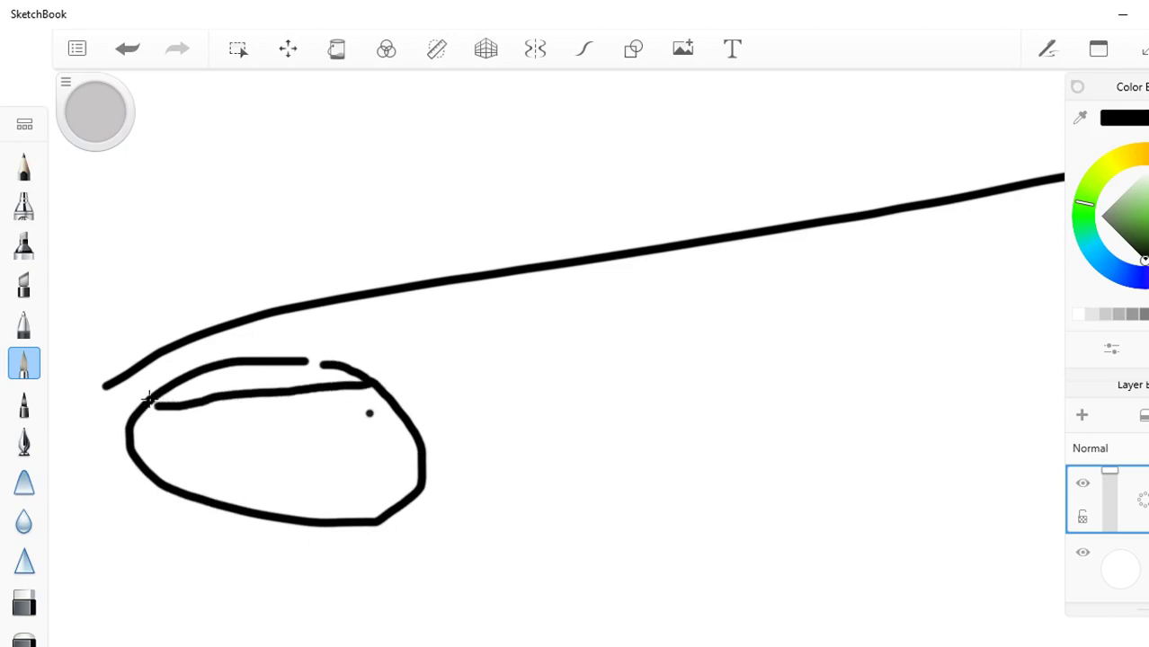
pyautogui.moveTo(148, 397)
pyautogui.mouseDown()
pyautogui.moveTo(77, 416)
pyautogui.moveTo(74, 484)
pyautogui.moveTo(56, 493)
pyautogui.moveTo(133, 423)
pyautogui.mouseUp()
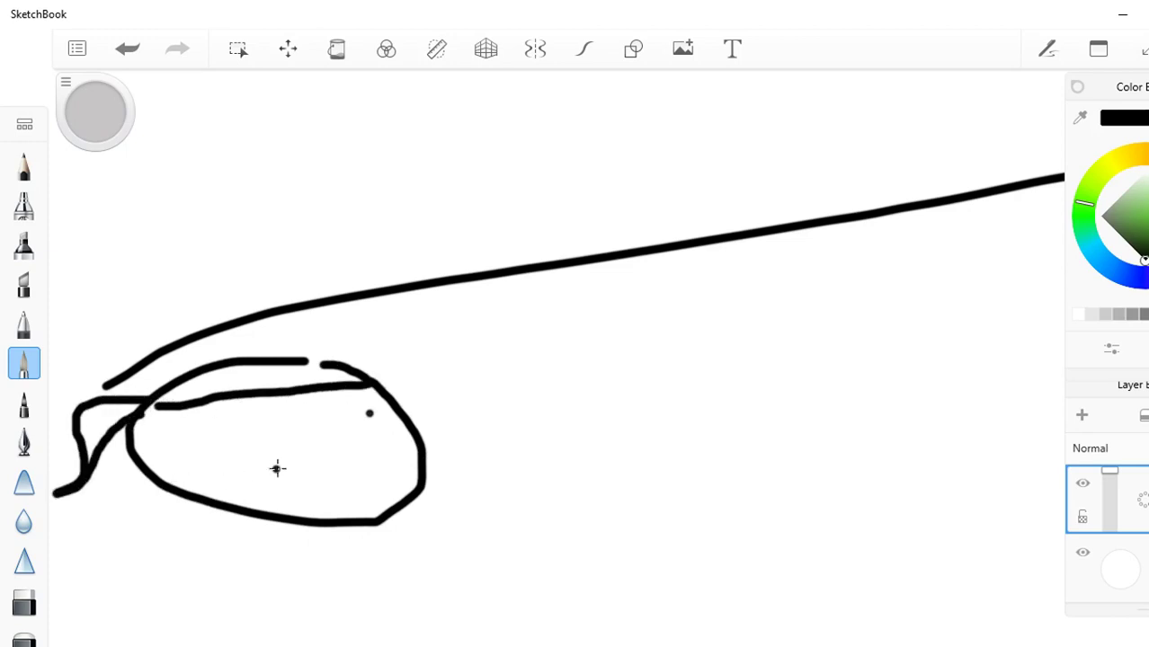
pyautogui.moveTo(274, 460)
pyautogui.mouseDown()
pyautogui.moveTo(353, 445)
pyautogui.moveTo(443, 468)
pyautogui.mouseUp()
pyautogui.moveTo(274, 456); pyautogui.dragTo(419, 474)
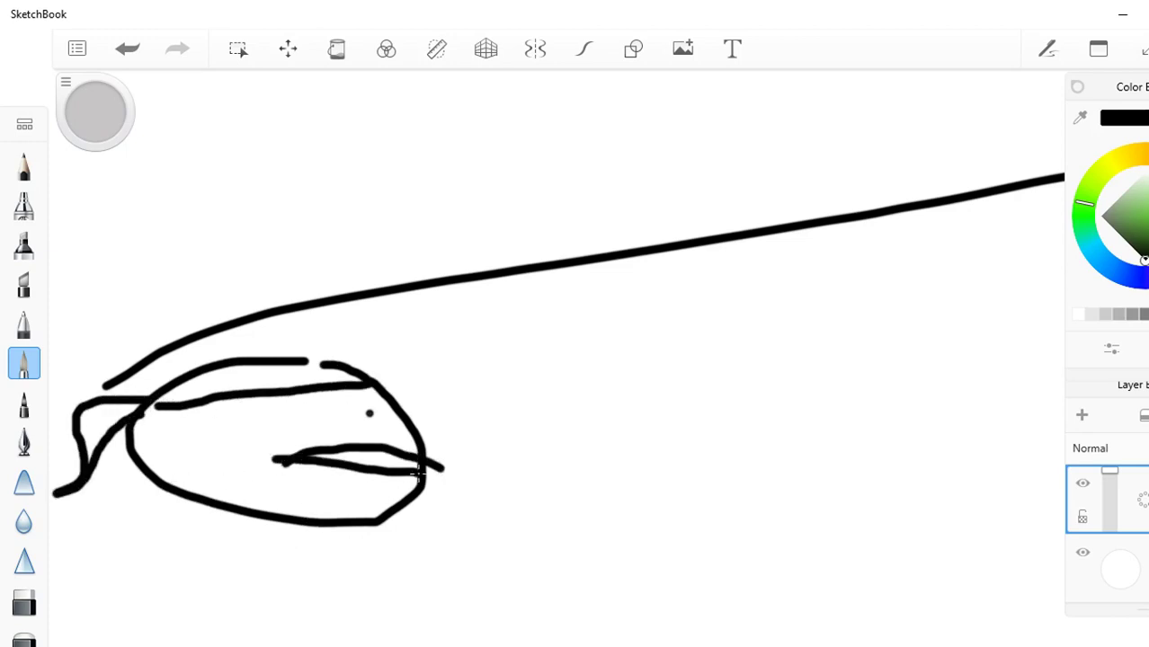
# Step: Draw a boxy torso with two arms and legs under the oval head, and extend its sides up to the chin
pyautogui.moveTo(290, 543)
pyautogui.mouseDown()
pyautogui.moveTo(287, 588)
pyautogui.moveTo(384, 615)
pyautogui.moveTo(372, 559)
pyautogui.moveTo(454, 559)
pyautogui.mouseUp()
pyautogui.moveTo(377, 563); pyautogui.dragTo(411, 609)
pyautogui.click(395, 613)
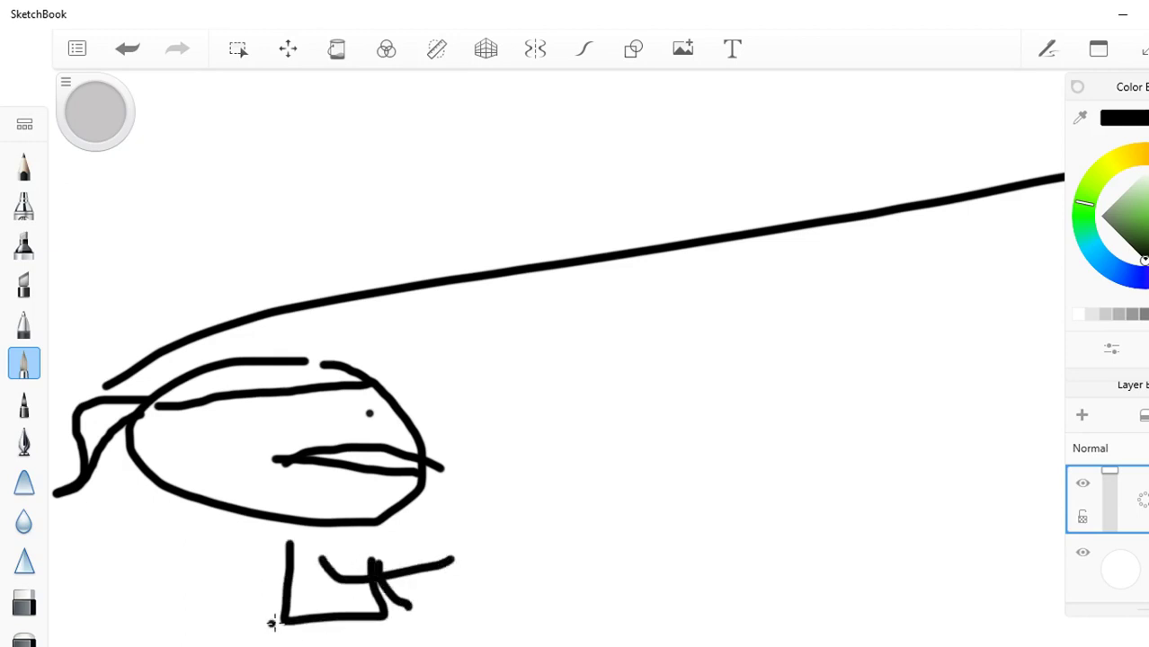
pyautogui.moveTo(272, 622); pyautogui.dragTo(281, 645)
pyautogui.moveTo(379, 624); pyautogui.dragTo(381, 645)
pyautogui.moveTo(375, 566); pyautogui.dragTo(371, 525)
pyautogui.moveTo(288, 544); pyautogui.dragTo(291, 516)
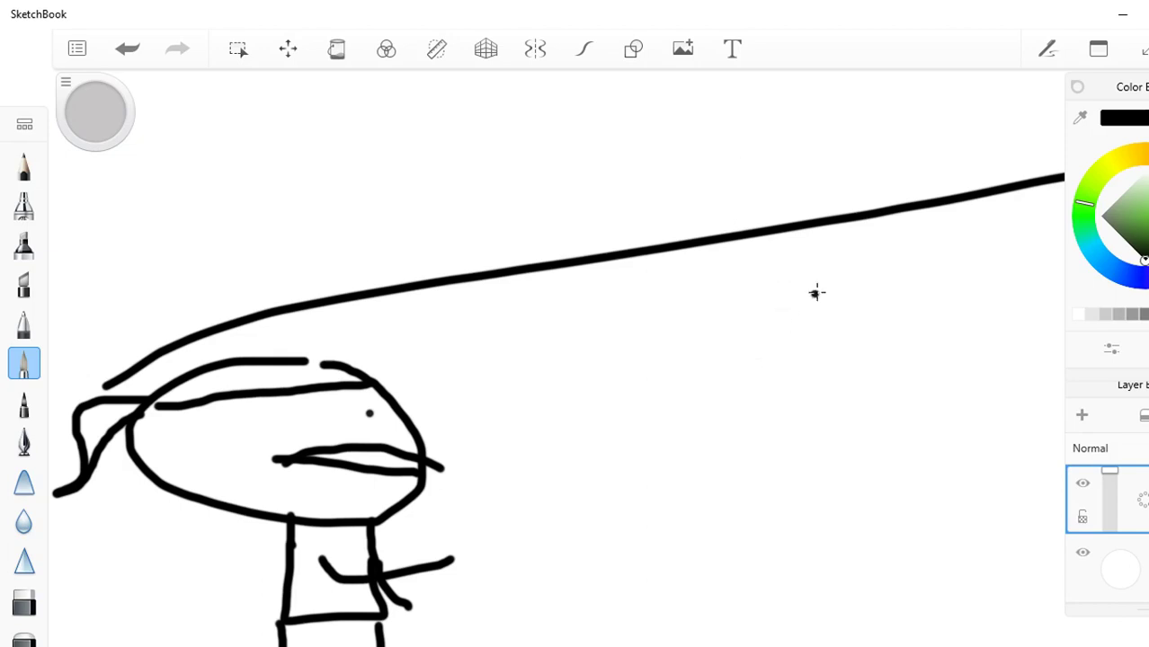
# Step: Draw a second character's rounded head under the rising line, with two pointed ears, big round eyes and a pointed open beak
pyautogui.moveTo(816, 292)
pyautogui.mouseDown()
pyautogui.moveTo(730, 333)
pyautogui.moveTo(947, 432)
pyautogui.moveTo(922, 303)
pyautogui.moveTo(815, 279)
pyautogui.moveTo(808, 294)
pyautogui.moveTo(747, 262)
pyautogui.moveTo(784, 310)
pyautogui.mouseUp()
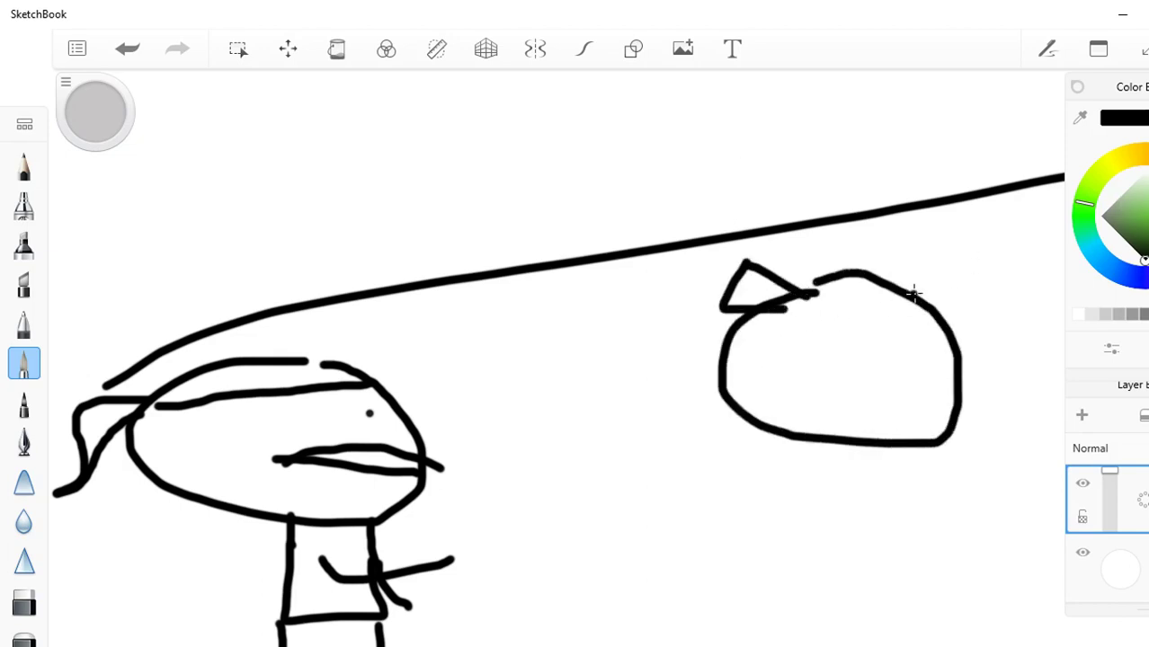
pyautogui.moveTo(913, 292)
pyautogui.mouseDown()
pyautogui.moveTo(988, 283)
pyautogui.moveTo(917, 321)
pyautogui.mouseUp()
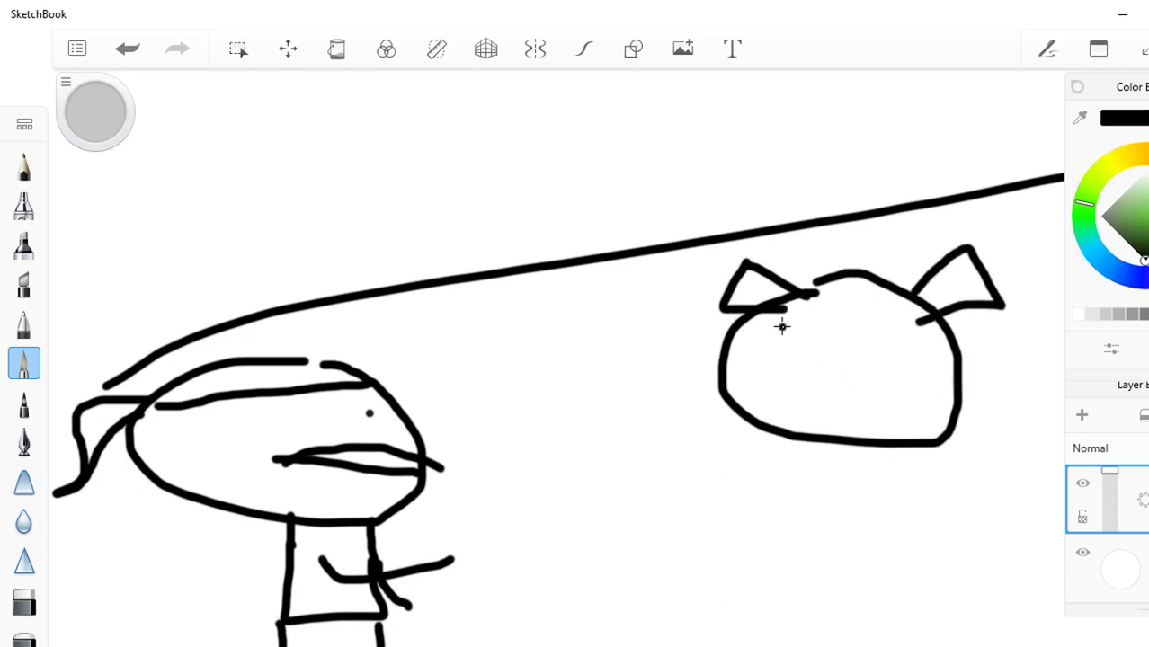
pyautogui.moveTo(781, 326)
pyautogui.mouseDown()
pyautogui.moveTo(827, 346)
pyautogui.moveTo(773, 313)
pyautogui.mouseUp()
pyautogui.moveTo(890, 318)
pyautogui.mouseDown()
pyautogui.moveTo(851, 393)
pyautogui.moveTo(894, 316)
pyautogui.mouseUp()
pyautogui.click(881, 337)
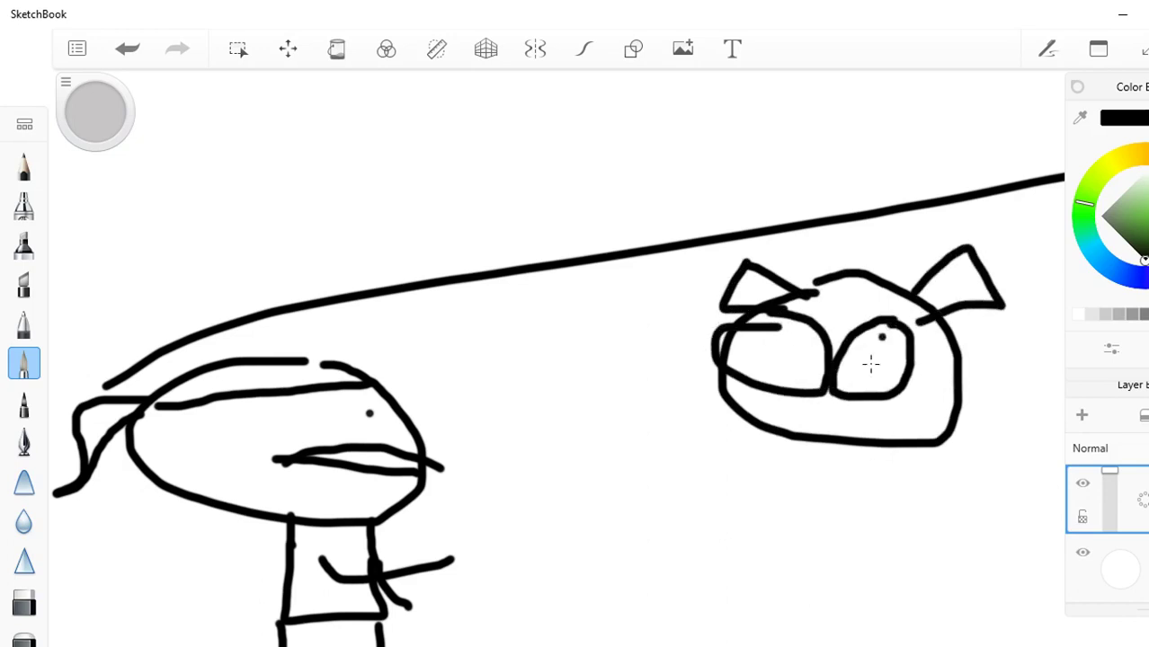
pyautogui.moveTo(766, 410)
pyautogui.mouseDown()
pyautogui.moveTo(859, 454)
pyautogui.moveTo(885, 428)
pyautogui.mouseUp()
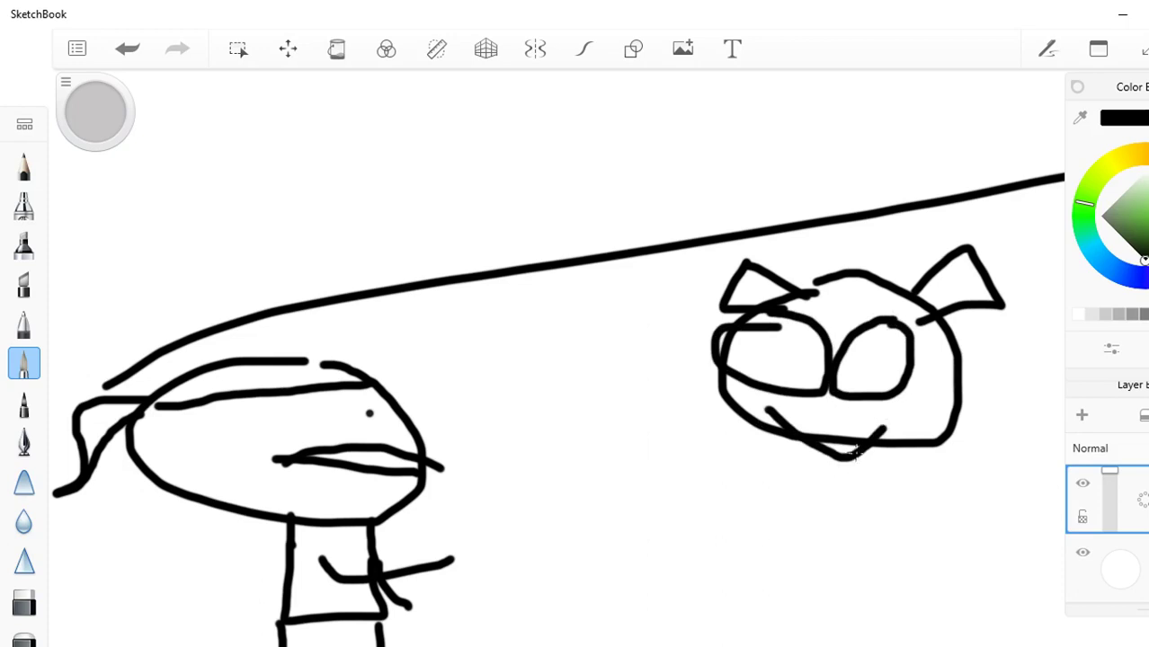
pyautogui.moveTo(760, 465); pyautogui.dragTo(865, 406)
pyautogui.moveTo(864, 406); pyautogui.dragTo(890, 488)
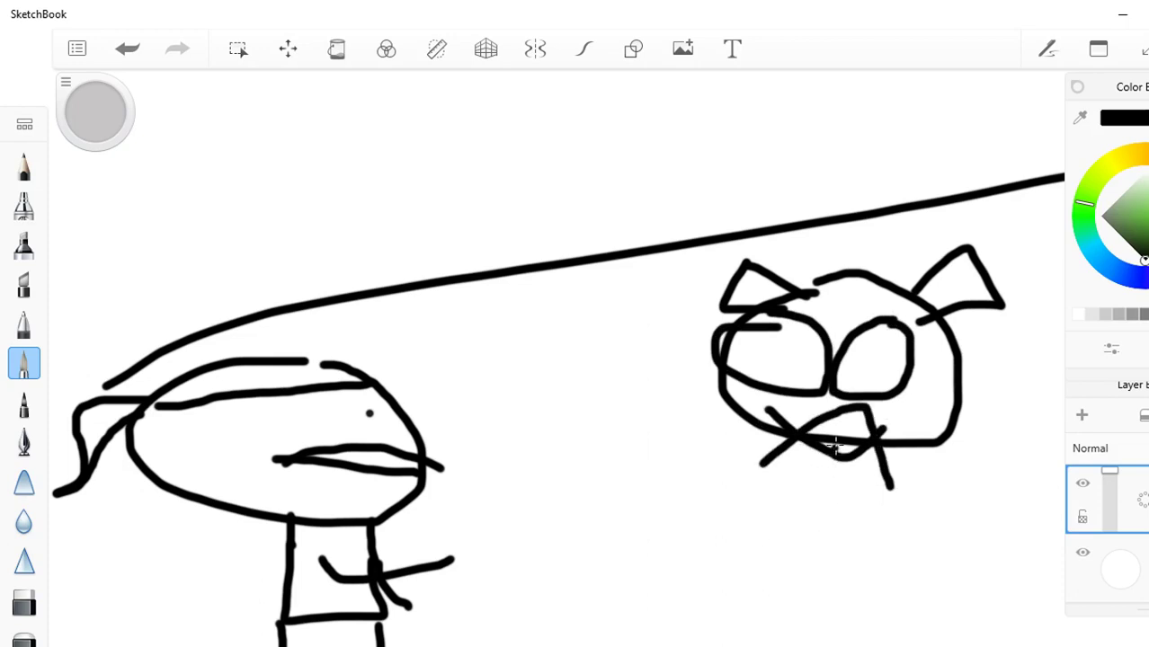
# Step: Draw the eared character's narrow torso, arms and leg, with a long curved line running across to the ponytailed character's torso
pyautogui.moveTo(825, 462)
pyautogui.mouseDown()
pyautogui.moveTo(836, 536)
pyautogui.moveTo(881, 453)
pyautogui.moveTo(799, 527)
pyautogui.mouseUp()
pyautogui.moveTo(867, 539)
pyautogui.mouseDown()
pyautogui.moveTo(584, 608)
pyautogui.moveTo(364, 532)
pyautogui.mouseUp()
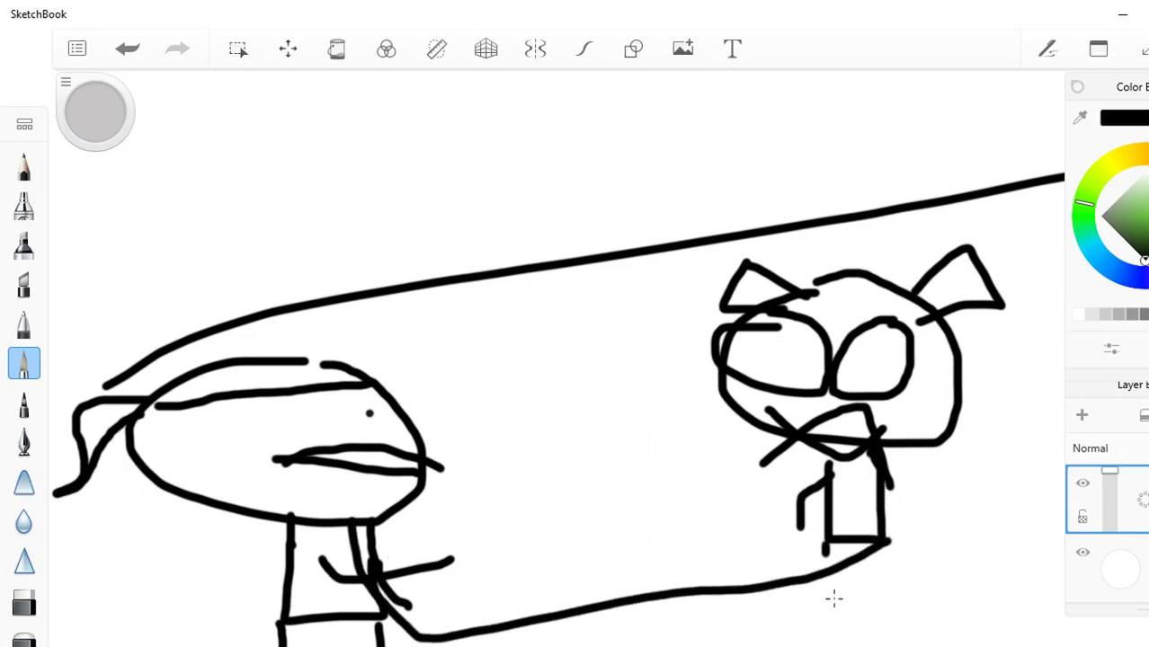
pyautogui.moveTo(824, 545); pyautogui.dragTo(854, 644)
pyautogui.moveTo(882, 479); pyautogui.dragTo(955, 569)
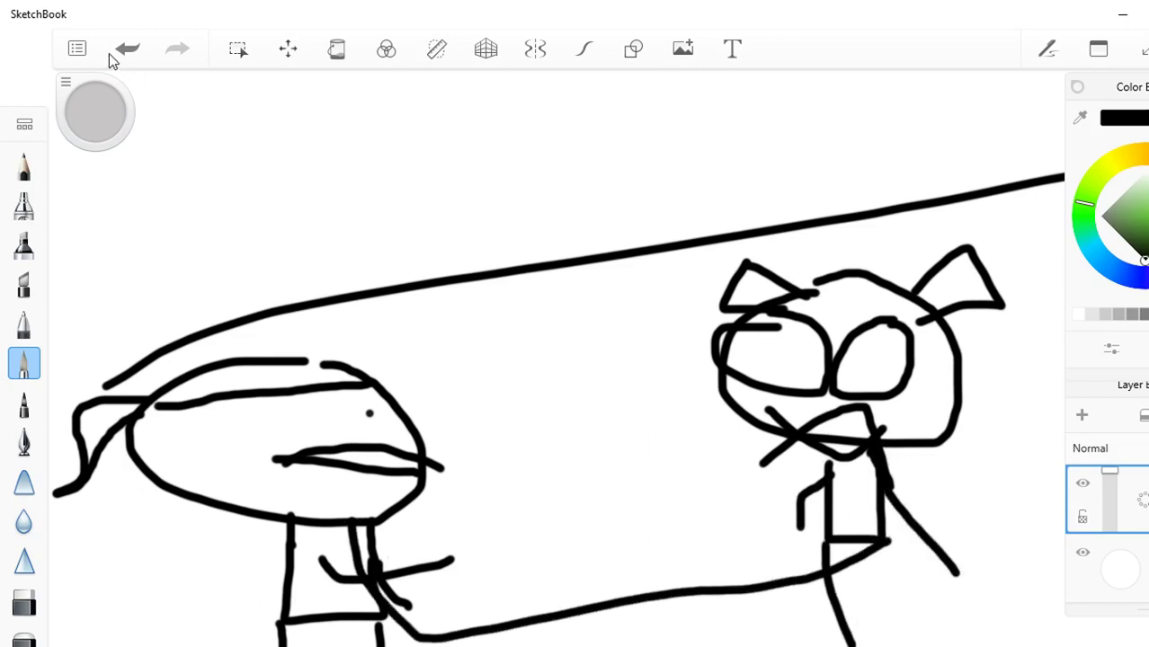
# Step: Discard the two-character drawing without saving and start a new blank sketch
pyautogui.click(79, 49)
pyautogui.click(154, 97)
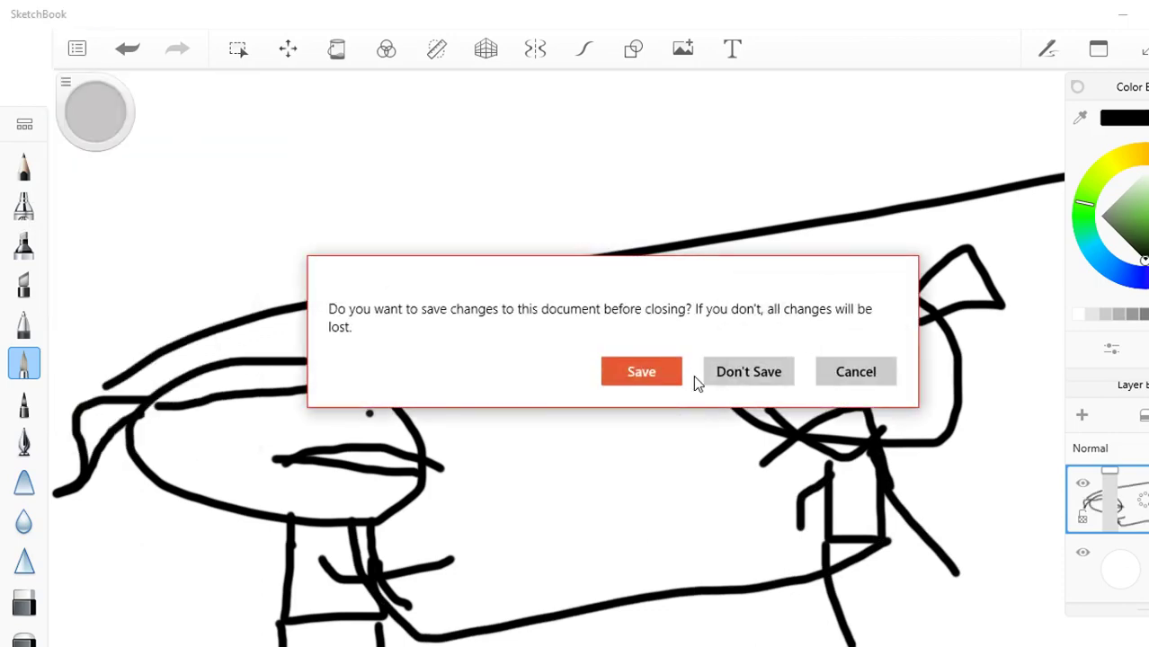
pyautogui.click(710, 376)
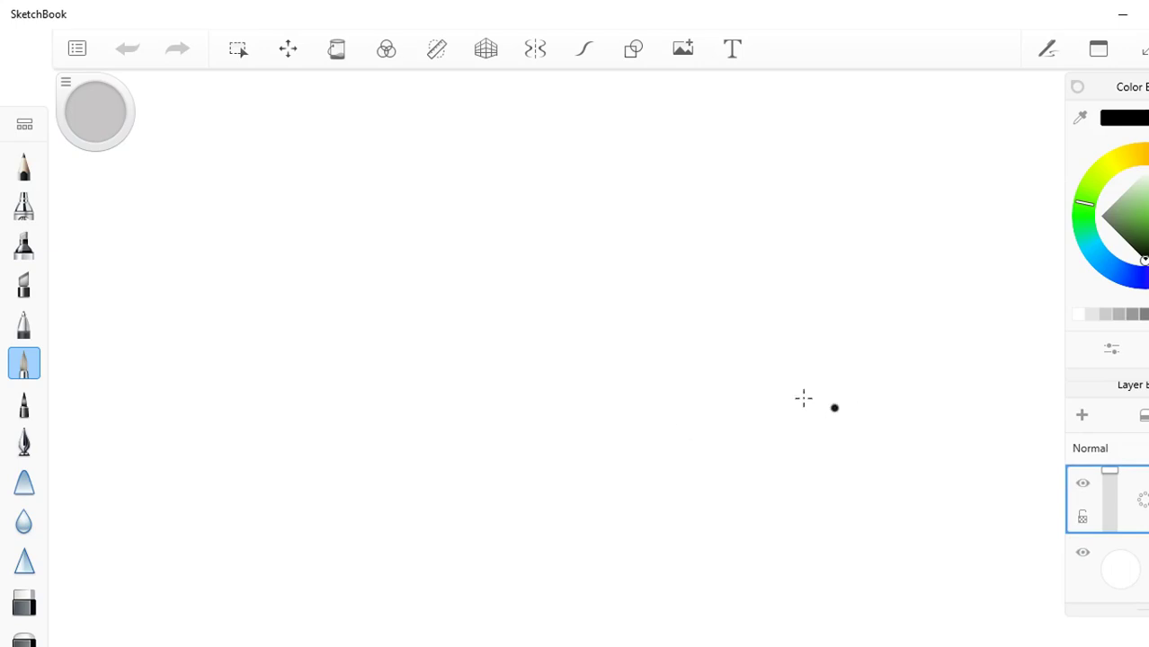
# Step: Draw a hat-like saucer with a wide closed brim and a jagged, broken-open dome
pyautogui.moveTo(584, 333)
pyautogui.mouseDown()
pyautogui.moveTo(542, 363)
pyautogui.moveTo(913, 384)
pyautogui.moveTo(850, 345)
pyautogui.mouseUp()
pyautogui.moveTo(848, 386)
pyautogui.mouseDown()
pyautogui.moveTo(842, 292)
pyautogui.moveTo(721, 249)
pyautogui.moveTo(674, 289)
pyautogui.moveTo(627, 297)
pyautogui.moveTo(726, 367)
pyautogui.moveTo(841, 381)
pyautogui.mouseUp()
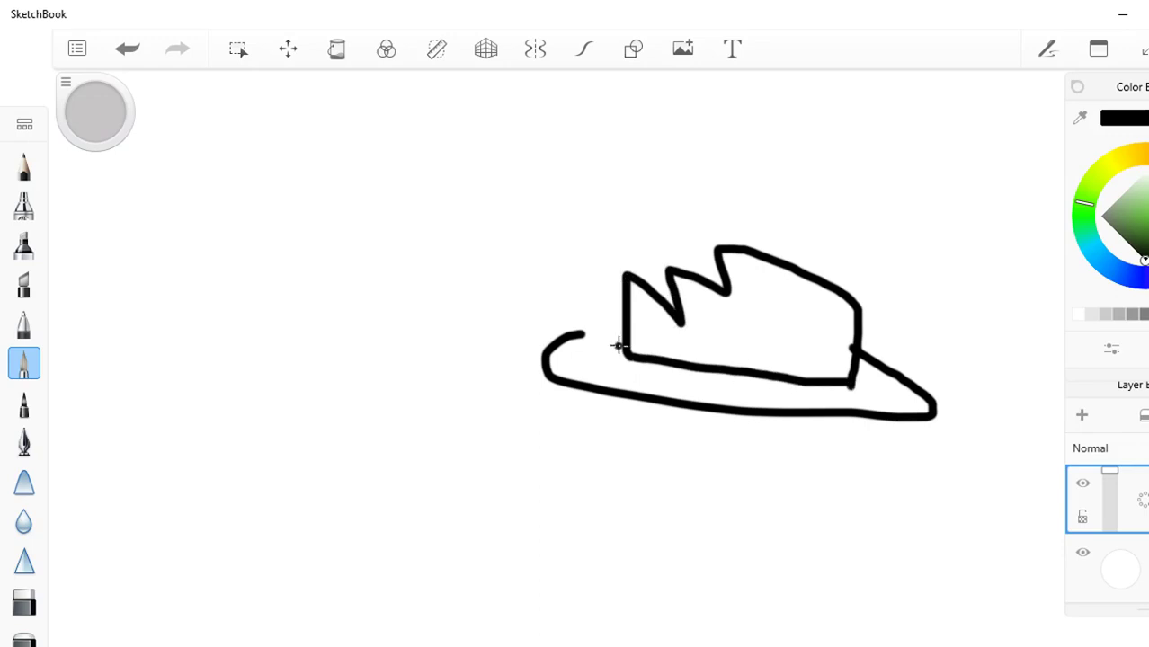
pyautogui.moveTo(621, 338); pyautogui.dragTo(575, 339)
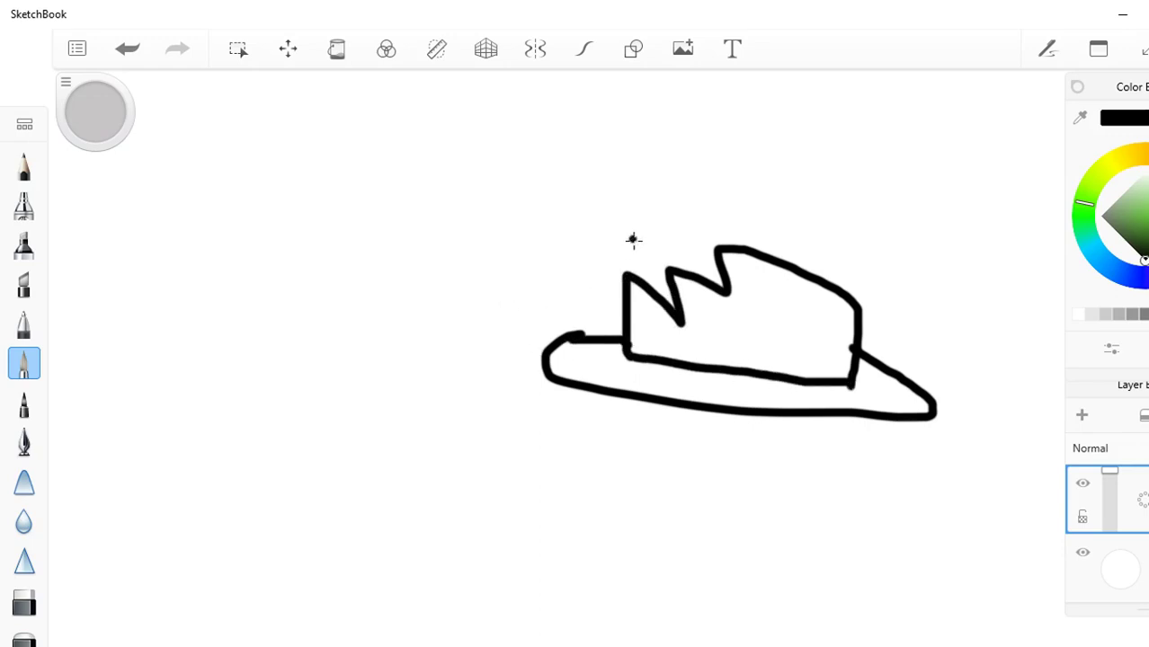
# Step: Draw two long arcs rising from the broken dome and curving down to a cluster of jagged strokes with a crossbar
pyautogui.moveTo(634, 285)
pyautogui.mouseDown()
pyautogui.moveTo(556, 121)
pyautogui.moveTo(413, 88)
pyautogui.mouseUp()
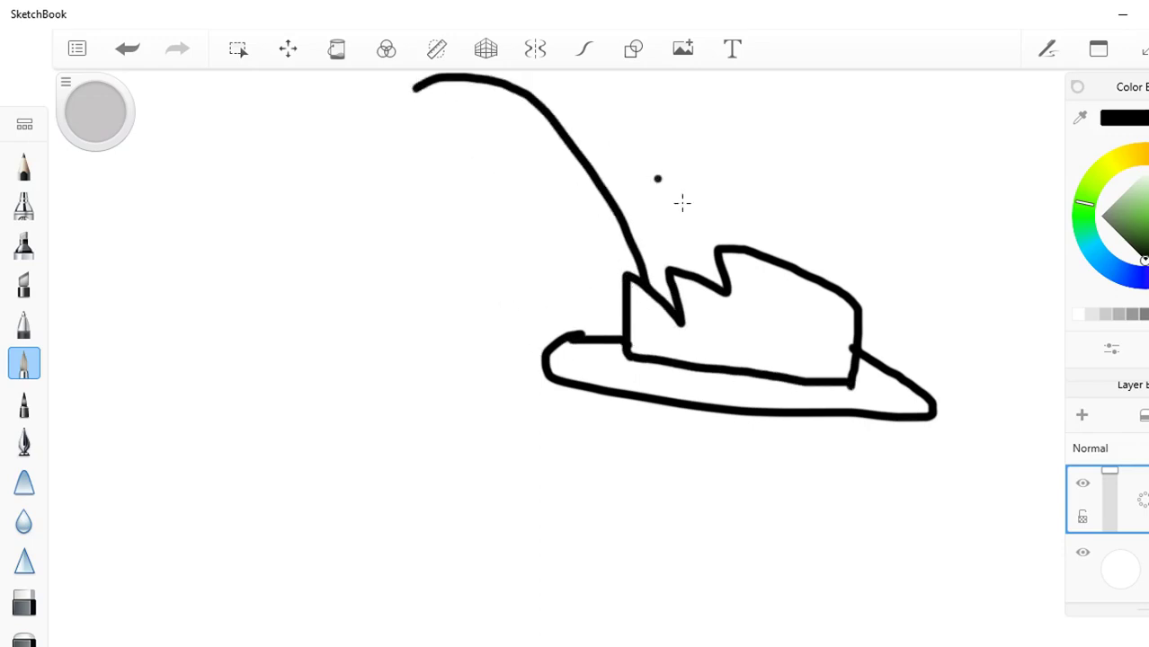
pyautogui.moveTo(698, 261)
pyautogui.mouseDown()
pyautogui.moveTo(637, 95)
pyautogui.moveTo(377, 57)
pyautogui.moveTo(265, 222)
pyautogui.mouseUp()
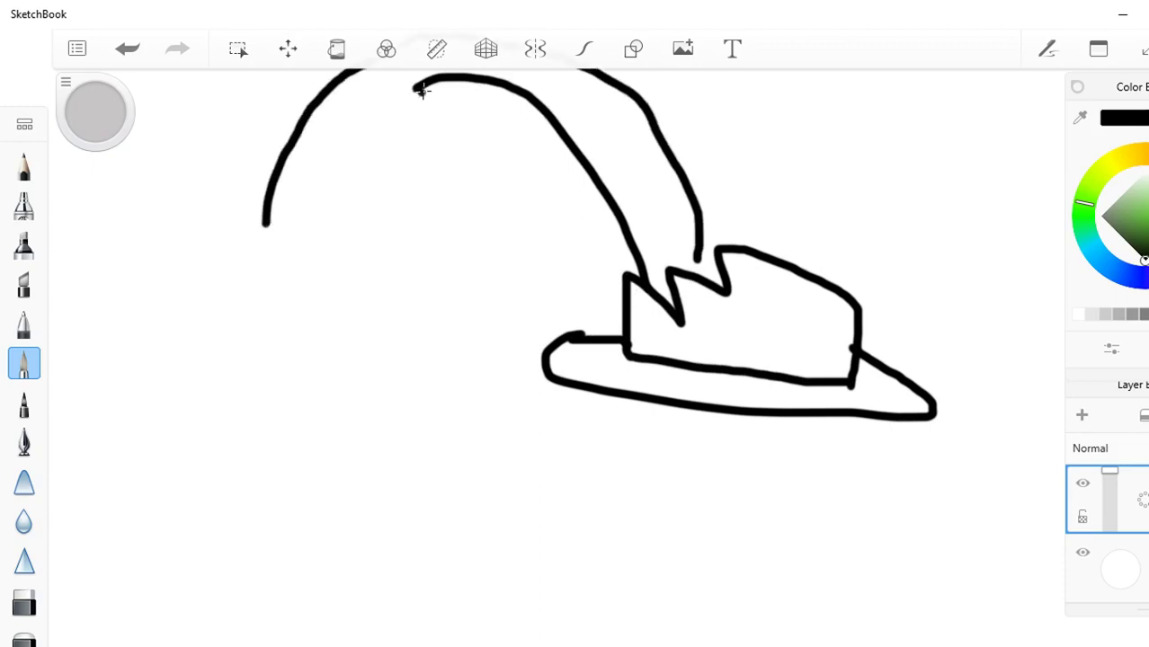
pyautogui.moveTo(422, 90); pyautogui.dragTo(375, 334)
pyautogui.moveTo(259, 160); pyautogui.dragTo(251, 270)
pyautogui.moveTo(301, 128)
pyautogui.mouseDown()
pyautogui.moveTo(286, 346)
pyautogui.moveTo(252, 404)
pyautogui.mouseUp()
pyautogui.moveTo(289, 342); pyautogui.dragTo(359, 217)
pyautogui.moveTo(244, 222); pyautogui.dragTo(457, 220)
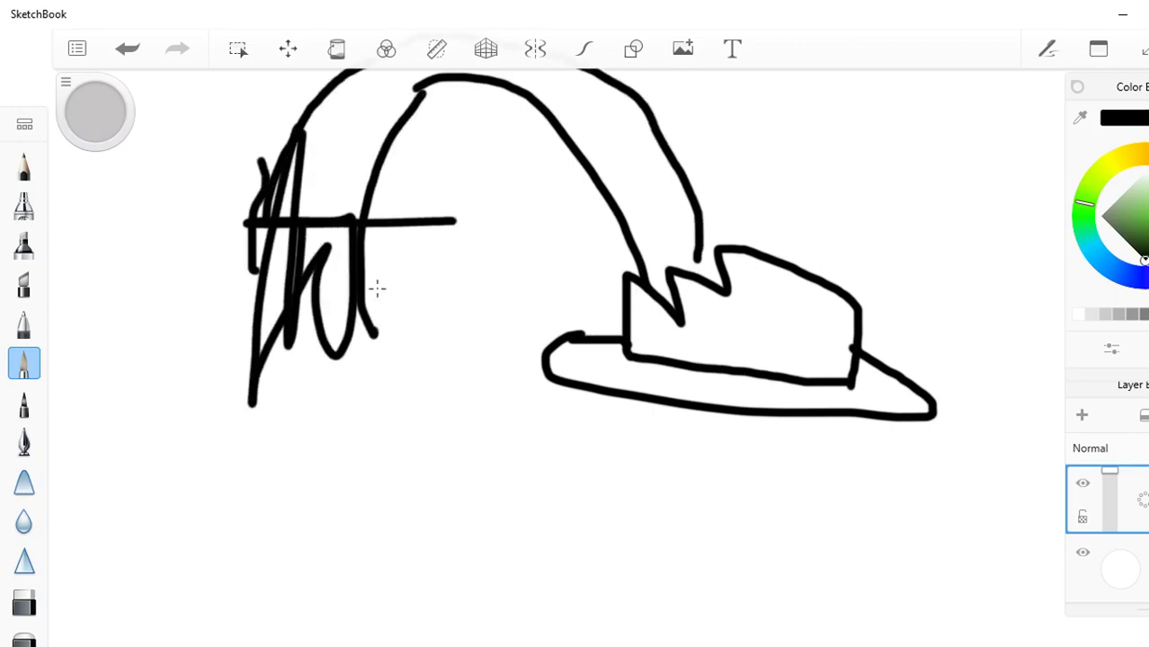
# Step: Scribble dense black strokes across the whole canvas, and discard the drawing without saving for a new blank sketch
pyautogui.moveTo(377, 288)
pyautogui.mouseDown()
pyautogui.moveTo(154, 328)
pyautogui.moveTo(352, 446)
pyautogui.moveTo(589, 641)
pyautogui.moveTo(530, 444)
pyautogui.moveTo(422, 575)
pyautogui.moveTo(144, 108)
pyautogui.moveTo(550, 431)
pyautogui.moveTo(764, 70)
pyautogui.mouseUp()
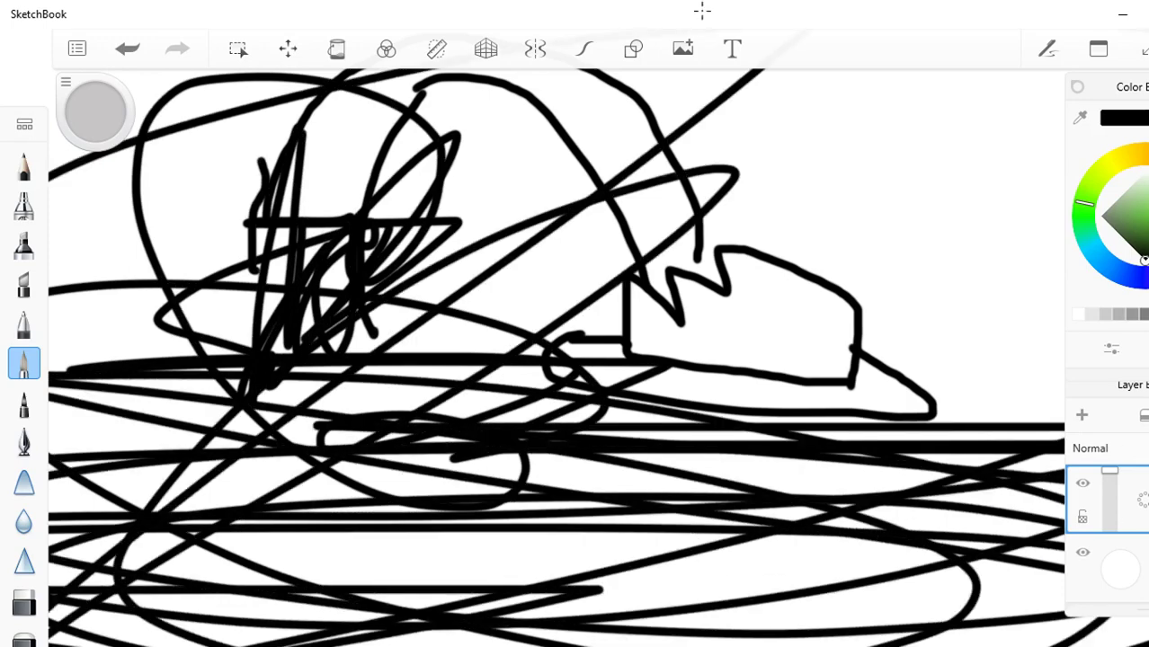
pyautogui.moveTo(702, 10)
pyautogui.mouseDown()
pyautogui.moveTo(1069, 638)
pyautogui.moveTo(1061, 269)
pyautogui.moveTo(639, 575)
pyautogui.moveTo(1024, 7)
pyautogui.moveTo(179, 198)
pyautogui.moveTo(1060, 125)
pyautogui.moveTo(72, 8)
pyautogui.mouseUp()
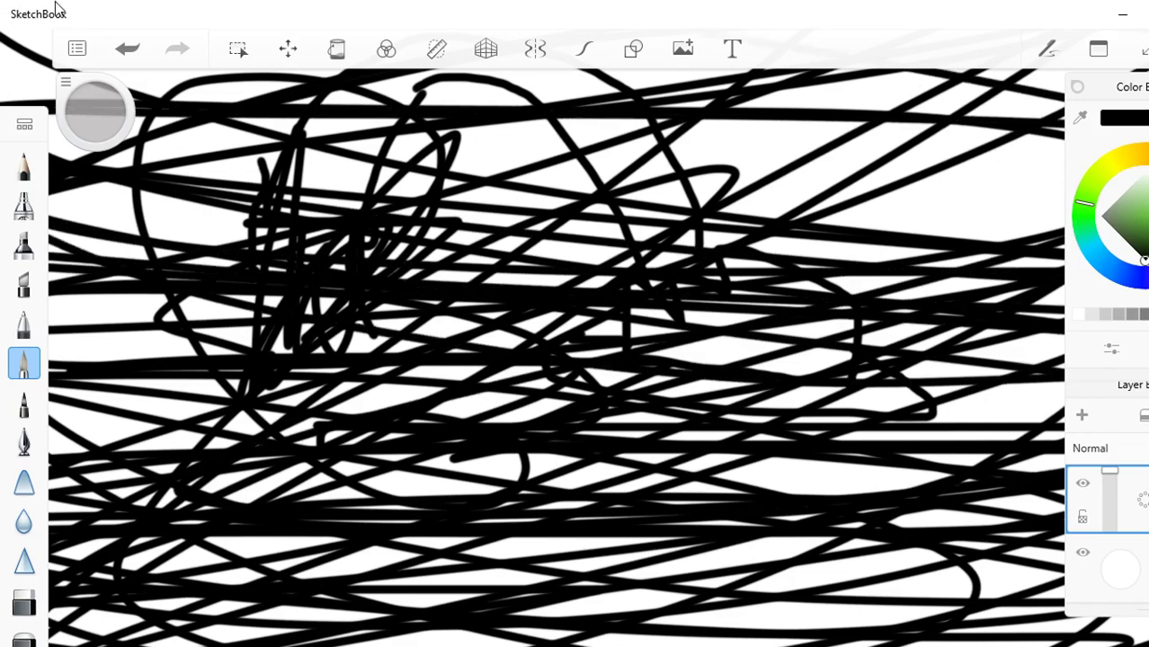
pyautogui.click(76, 49)
pyautogui.click(177, 100)
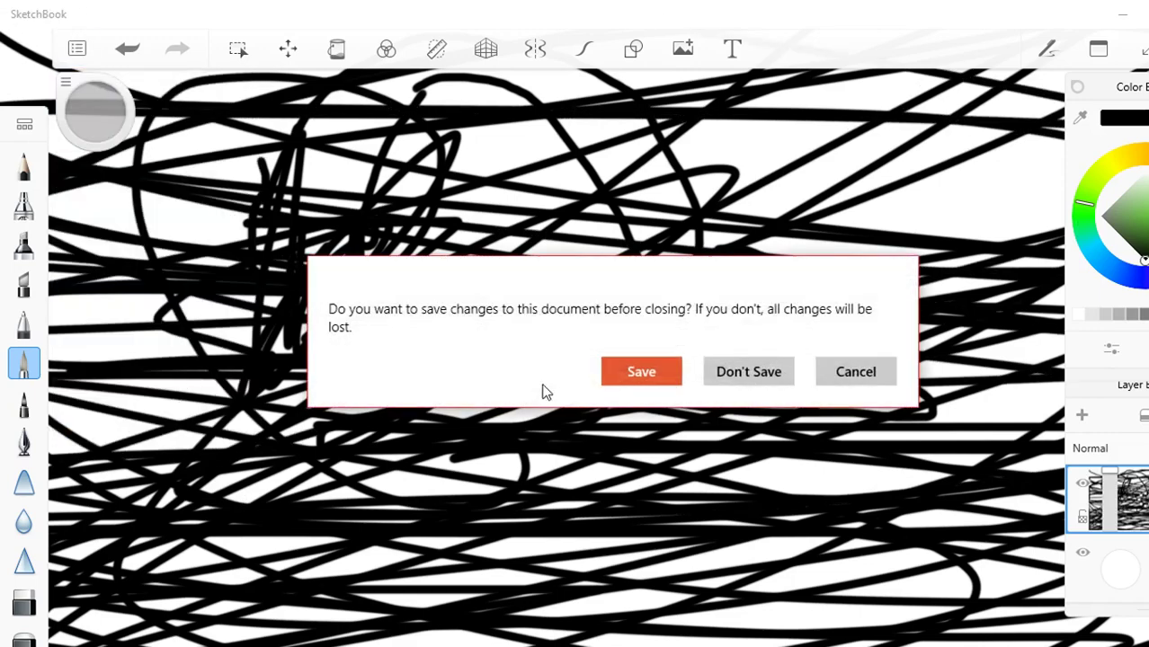
pyautogui.click(761, 380)
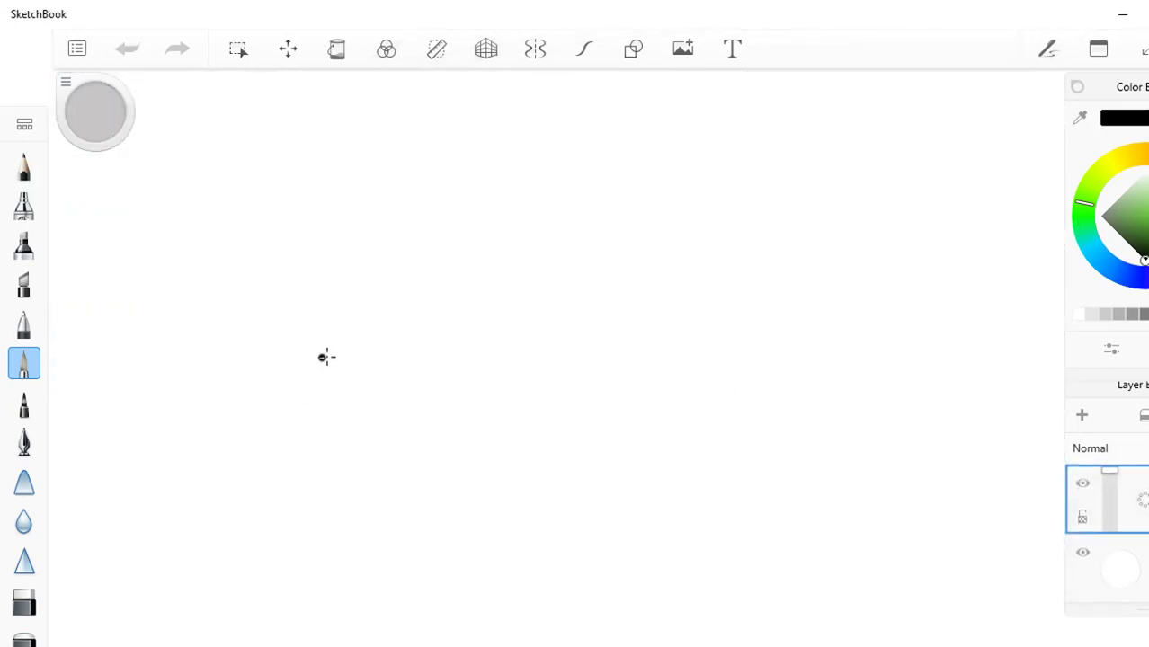
# Step: Draw the lying character's tilted oval head with a headband line, a short dash for the eye and a curved mouth
pyautogui.moveTo(325, 351)
pyautogui.mouseDown()
pyautogui.moveTo(372, 513)
pyautogui.moveTo(317, 342)
pyautogui.mouseUp()
pyautogui.moveTo(182, 442)
pyautogui.mouseDown()
pyautogui.moveTo(373, 372)
pyautogui.moveTo(405, 418)
pyautogui.mouseUp()
pyautogui.click(308, 410)
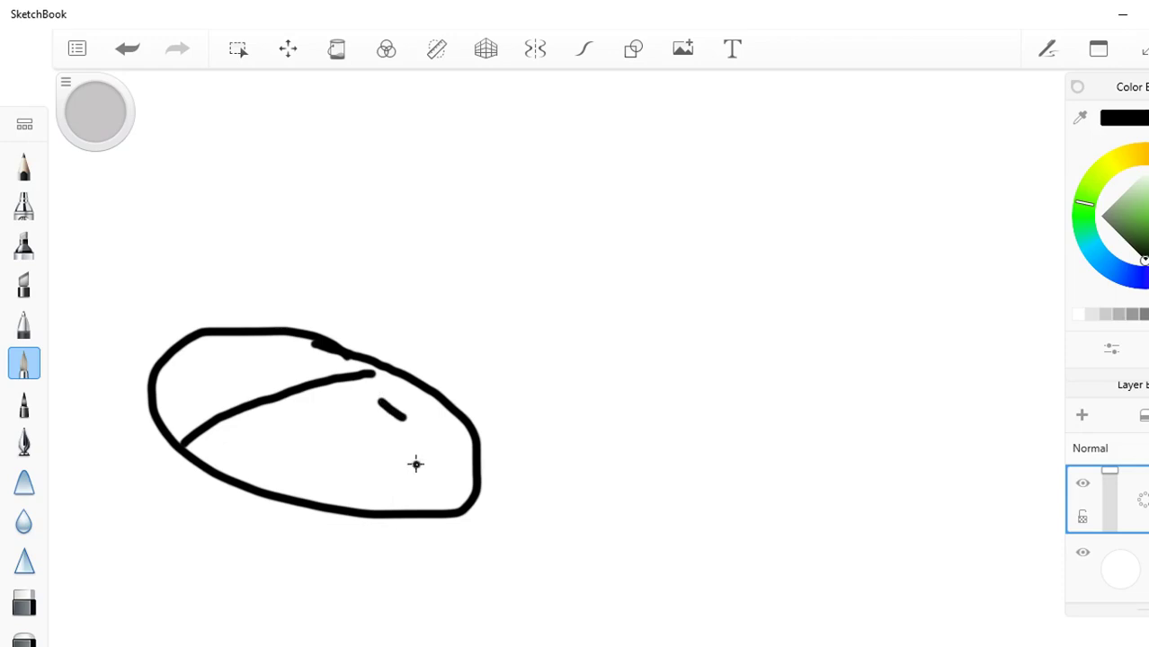
pyautogui.moveTo(404, 433); pyautogui.dragTo(447, 406)
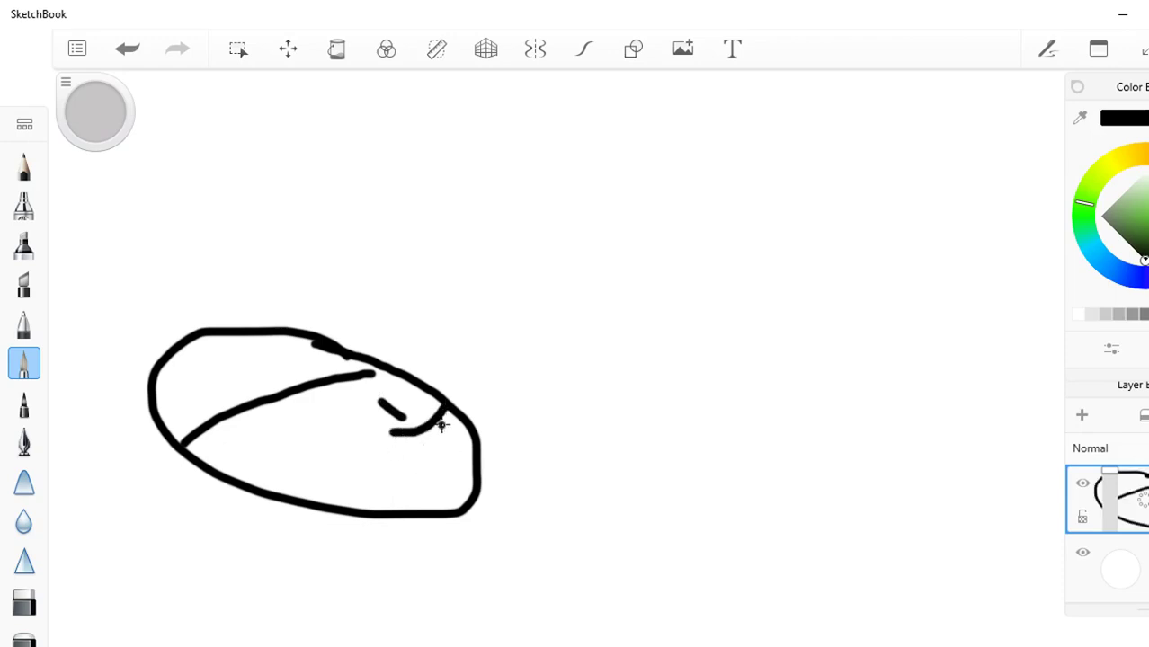
# Step: Add a long horizontal torso to the tilted head, with two arms and a wavy ponytail hanging from the back
pyautogui.moveTo(438, 514)
pyautogui.mouseDown()
pyautogui.moveTo(764, 532)
pyautogui.moveTo(766, 446)
pyautogui.moveTo(465, 441)
pyautogui.mouseUp()
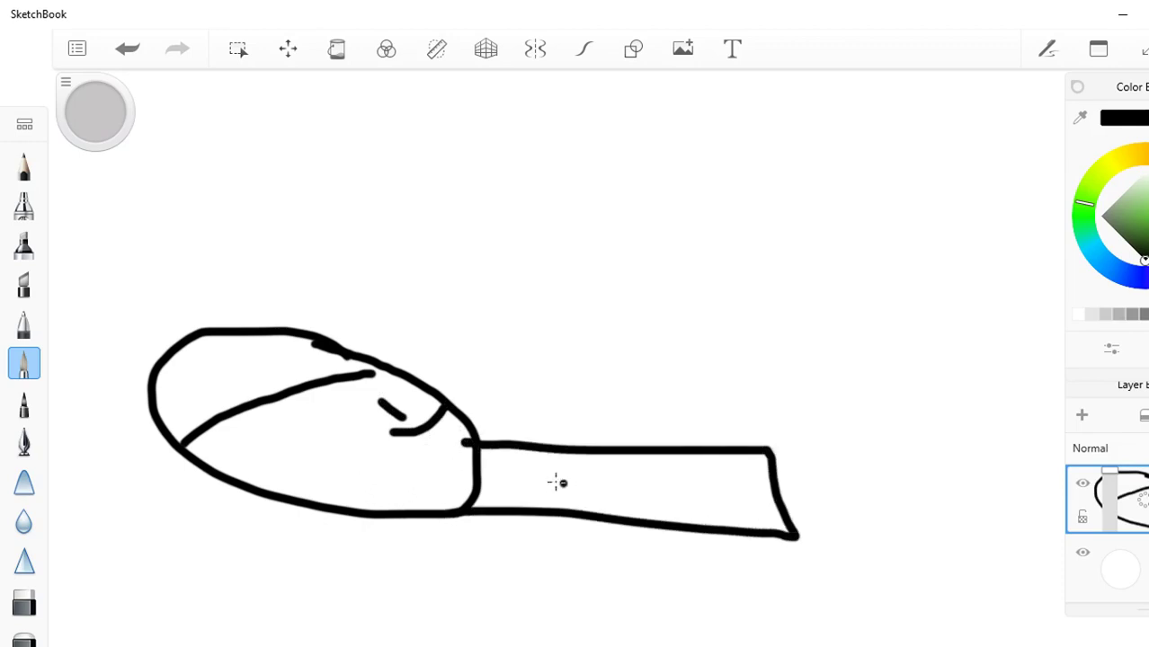
pyautogui.moveTo(560, 478)
pyautogui.mouseDown()
pyautogui.moveTo(433, 540)
pyautogui.moveTo(373, 555)
pyautogui.moveTo(304, 505)
pyautogui.mouseUp()
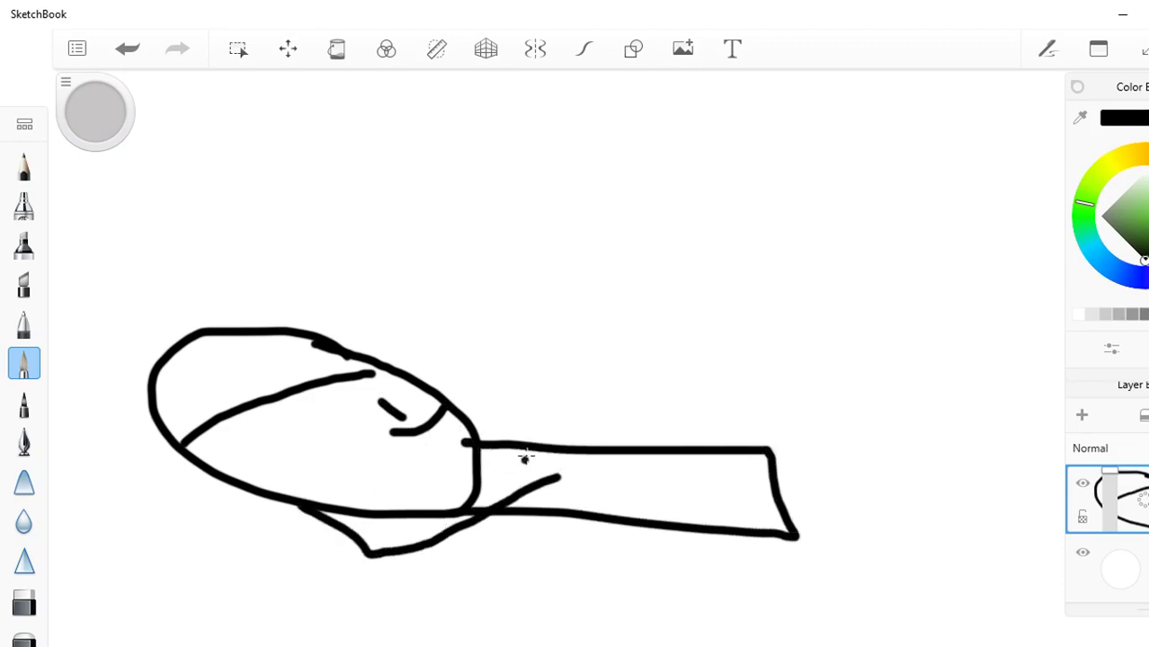
pyautogui.moveTo(530, 442); pyautogui.dragTo(432, 417)
pyautogui.moveTo(167, 454)
pyautogui.mouseDown()
pyautogui.moveTo(166, 615)
pyautogui.moveTo(195, 622)
pyautogui.moveTo(206, 505)
pyautogui.moveTo(189, 458)
pyautogui.mouseUp()
pyautogui.click(193, 541)
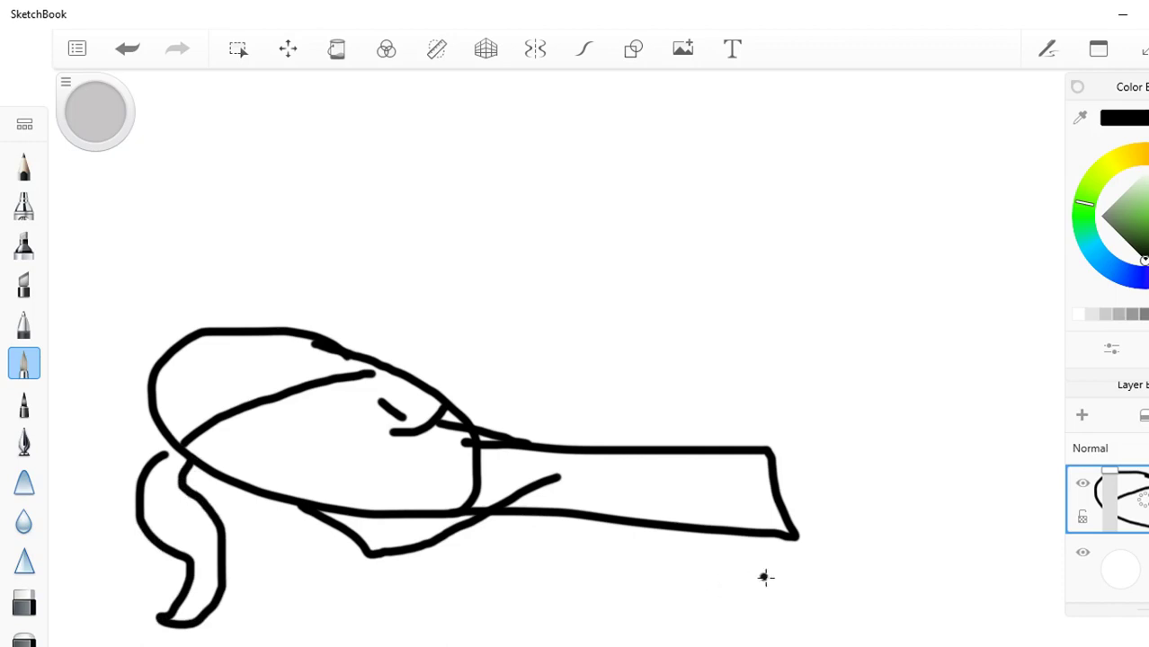
# Step: Draw a short bent leg and a long outstretched leg at the far end of the lying character's torso
pyautogui.moveTo(795, 534)
pyautogui.mouseDown()
pyautogui.moveTo(792, 456)
pyautogui.moveTo(816, 532)
pyautogui.mouseUp()
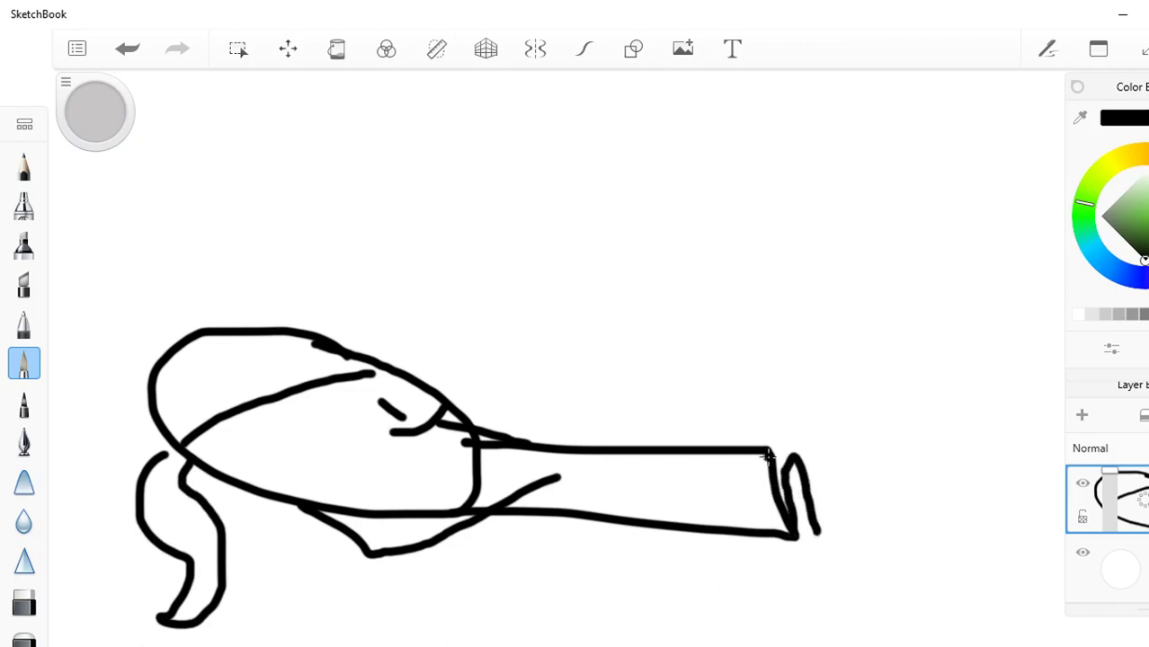
pyautogui.moveTo(768, 457)
pyautogui.mouseDown()
pyautogui.moveTo(792, 422)
pyautogui.moveTo(883, 530)
pyautogui.mouseUp()
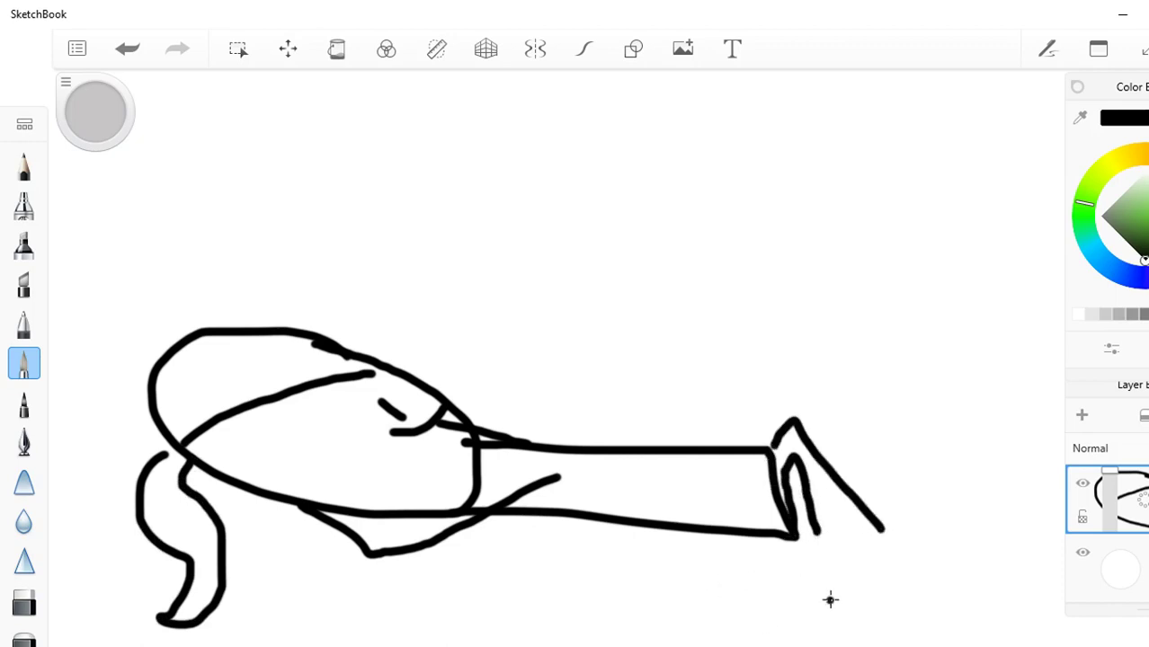
pyautogui.hotkey('ctrl', 'z')
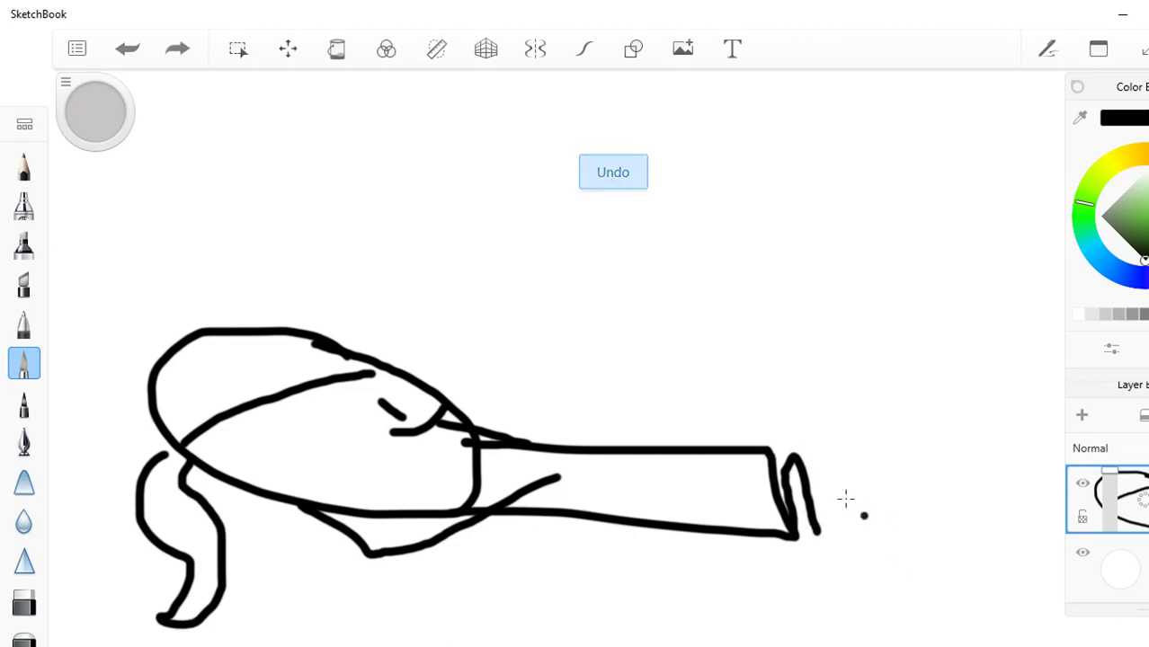
pyautogui.moveTo(780, 448)
pyautogui.mouseDown()
pyautogui.moveTo(840, 452)
pyautogui.moveTo(1000, 492)
pyautogui.mouseUp()
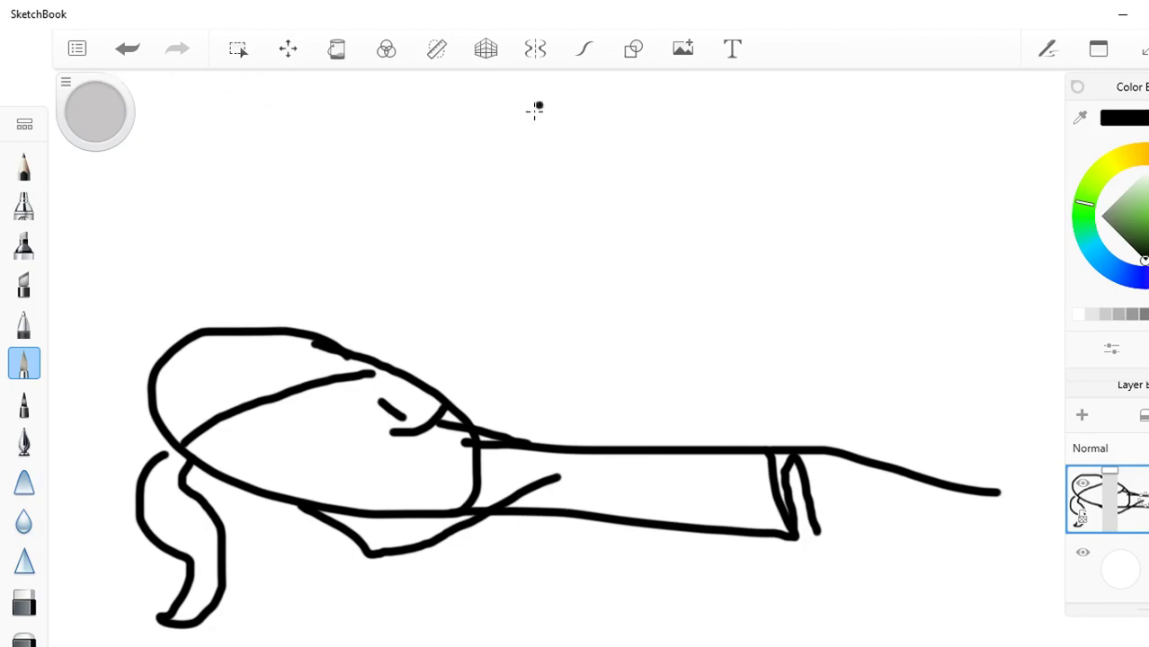
pyautogui.moveTo(531, 135)
pyautogui.mouseDown()
pyautogui.moveTo(511, 199)
pyautogui.moveTo(613, 202)
pyautogui.moveTo(624, 180)
pyautogui.moveTo(491, 236)
pyautogui.moveTo(620, 203)
pyautogui.mouseUp()
pyautogui.moveTo(523, 172); pyautogui.dragTo(656, 203)
pyautogui.moveTo(485, 195)
pyautogui.mouseDown()
pyautogui.moveTo(593, 191)
pyautogui.moveTo(521, 108)
pyautogui.moveTo(647, 171)
pyautogui.moveTo(514, 317)
pyautogui.moveTo(554, 258)
pyautogui.moveTo(385, 276)
pyautogui.moveTo(764, 310)
pyautogui.moveTo(476, 251)
pyautogui.moveTo(503, 378)
pyautogui.moveTo(665, 270)
pyautogui.moveTo(737, 409)
pyautogui.moveTo(236, 197)
pyautogui.moveTo(54, 162)
pyautogui.moveTo(377, 179)
pyautogui.moveTo(566, 516)
pyautogui.moveTo(636, 412)
pyautogui.moveTo(539, 431)
pyautogui.moveTo(324, 440)
pyautogui.mouseUp()
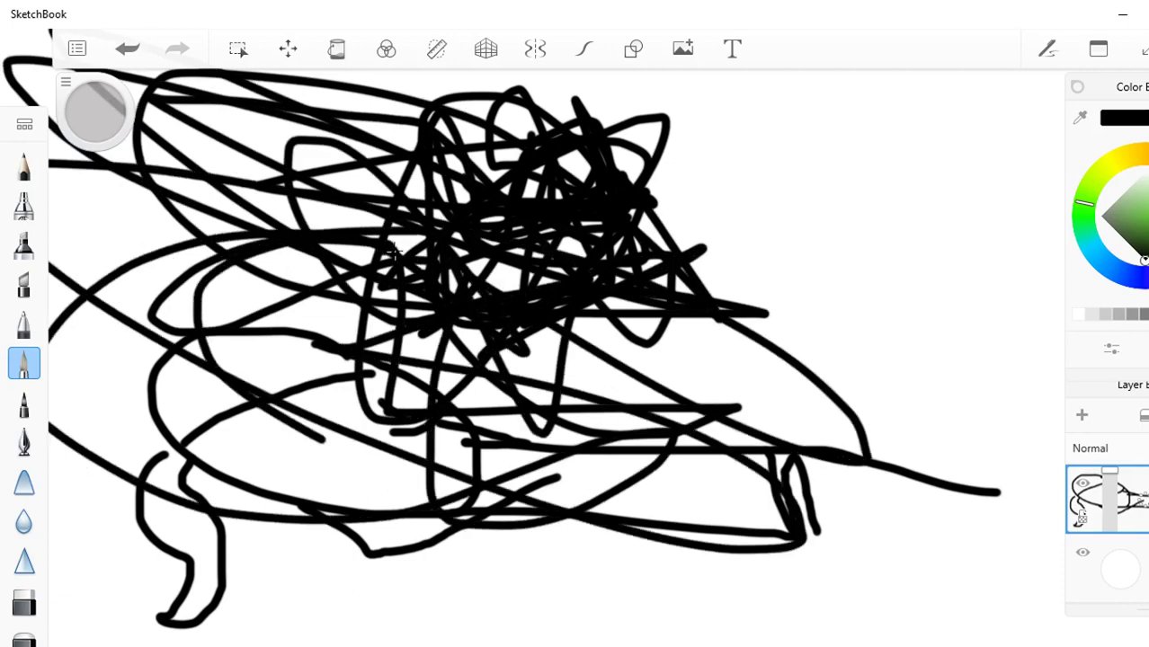
pyautogui.hotkey('ctrl', 'z')
pyautogui.hotkey('ctrl', 'z')
pyautogui.hotkey('ctrl', 'z')
pyautogui.hotkey('ctrl', 'z')
pyautogui.hotkey('ctrl', 'z')
pyautogui.hotkey('ctrl', 'z')
pyautogui.hotkey('ctrl', 'z')
pyautogui.hotkey('ctrl', 'z')
pyautogui.hotkey('ctrl', 'z')
pyautogui.hotkey('ctrl', 'z')
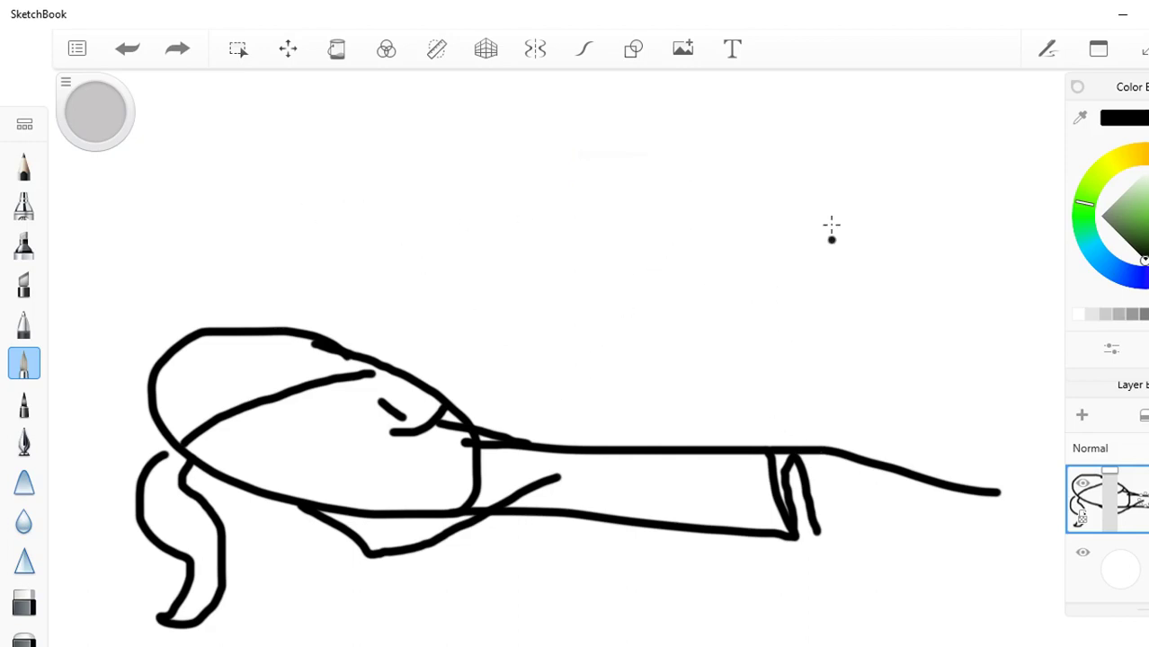
# Step: Draw a small figure above the lying character with a rounded head, two large eyes with pupils, a beak, boxy torso and bent arm
pyautogui.moveTo(789, 119)
pyautogui.mouseDown()
pyautogui.moveTo(685, 126)
pyautogui.moveTo(810, 156)
pyautogui.moveTo(782, 118)
pyautogui.moveTo(733, 188)
pyautogui.moveTo(730, 137)
pyautogui.mouseUp()
pyautogui.moveTo(793, 154)
pyautogui.mouseDown()
pyautogui.moveTo(783, 197)
pyautogui.moveTo(796, 153)
pyautogui.mouseUp()
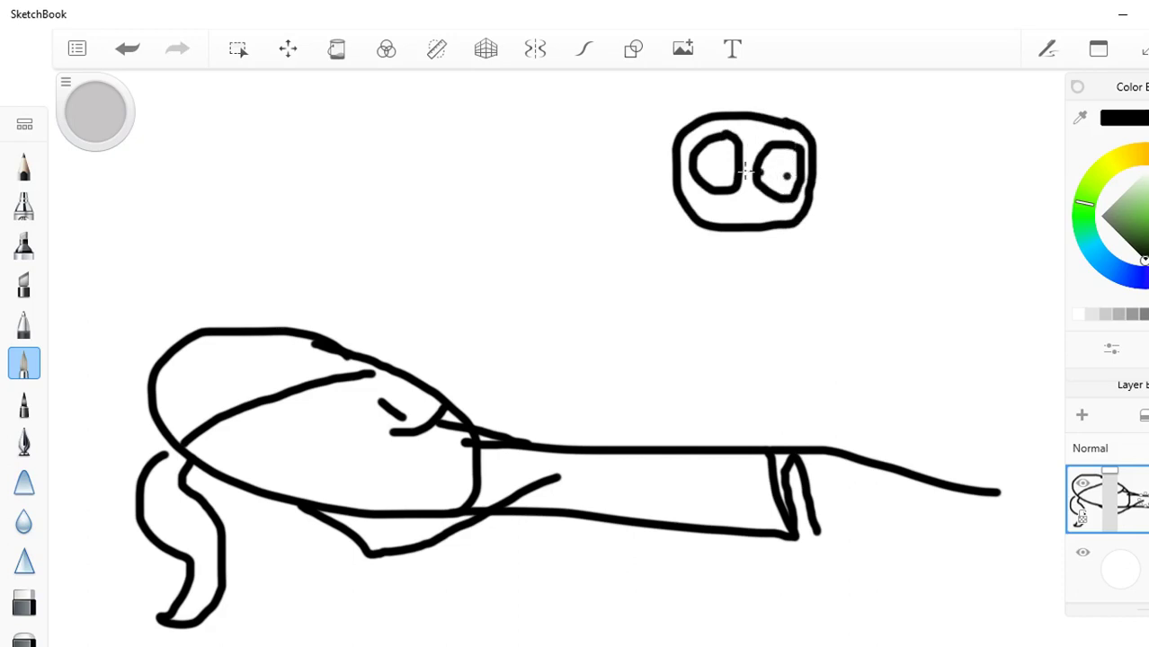
pyautogui.click(716, 170)
pyautogui.moveTo(723, 203)
pyautogui.mouseDown()
pyautogui.moveTo(771, 228)
pyautogui.moveTo(721, 208)
pyautogui.moveTo(760, 223)
pyautogui.moveTo(721, 224)
pyautogui.moveTo(722, 276)
pyautogui.moveTo(776, 268)
pyautogui.moveTo(781, 236)
pyautogui.moveTo(762, 232)
pyautogui.moveTo(720, 236)
pyautogui.moveTo(698, 262)
pyautogui.moveTo(782, 270)
pyautogui.mouseUp()
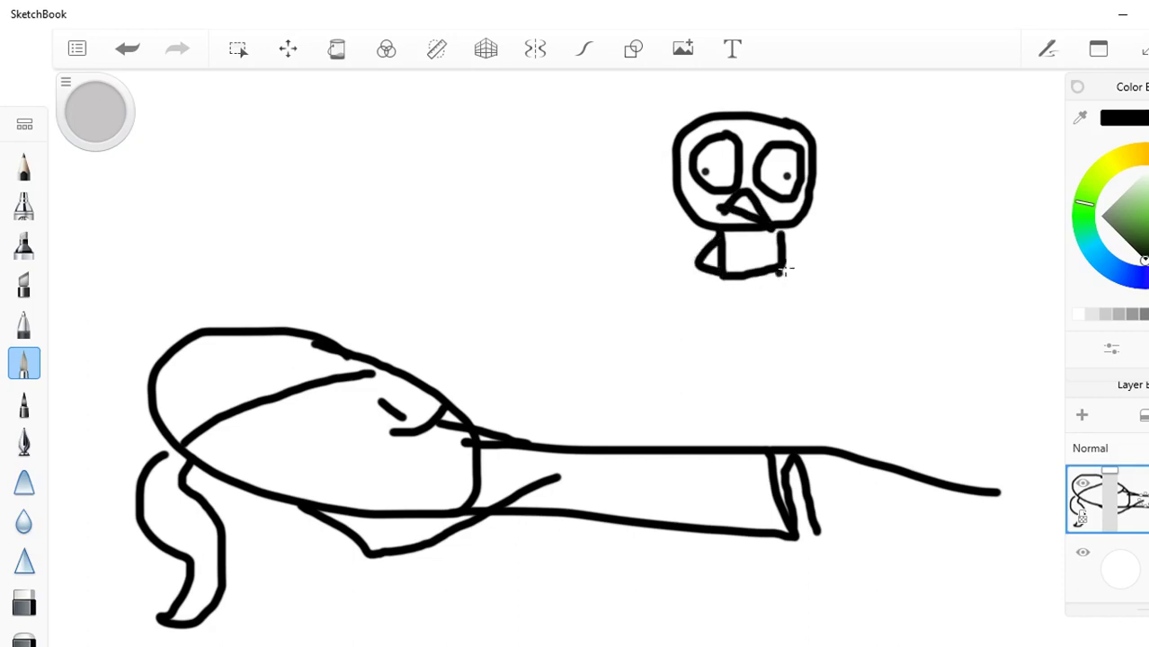
# Step: Give the small figure a second bent arm and two short legs with feet
pyautogui.moveTo(782, 228); pyautogui.dragTo(810, 287)
pyautogui.hotkey('ctrl', 'z')
pyautogui.moveTo(779, 230)
pyautogui.mouseDown()
pyautogui.moveTo(806, 265)
pyautogui.moveTo(794, 292)
pyautogui.mouseUp()
pyautogui.moveTo(723, 273); pyautogui.dragTo(733, 309)
pyautogui.moveTo(779, 264); pyautogui.dragTo(771, 306)
pyautogui.moveTo(733, 307); pyautogui.dragTo(716, 315)
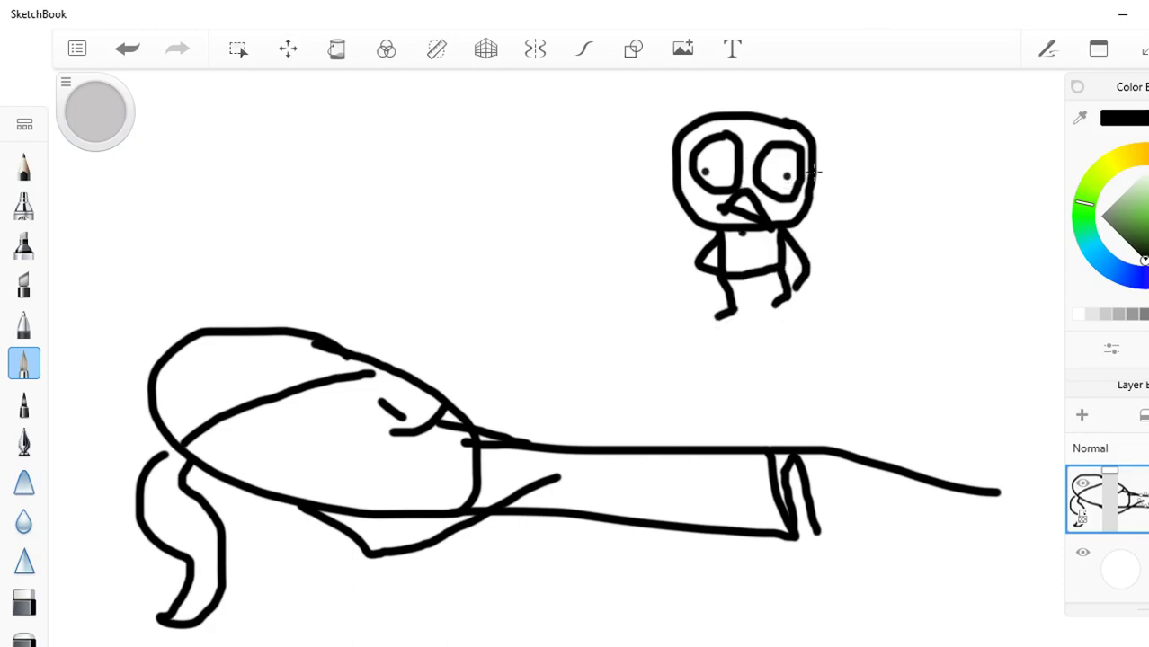
pyautogui.click(845, 172)
# Step: Black in the lying character's mouth, and erase it to paint a downturned mouth in its place
pyautogui.moveTo(394, 436)
pyautogui.mouseDown()
pyautogui.moveTo(436, 461)
pyautogui.moveTo(471, 454)
pyautogui.moveTo(453, 409)
pyautogui.moveTo(452, 448)
pyautogui.moveTo(448, 421)
pyautogui.moveTo(434, 441)
pyautogui.moveTo(401, 444)
pyautogui.moveTo(448, 462)
pyautogui.moveTo(449, 434)
pyautogui.moveTo(425, 458)
pyautogui.moveTo(405, 447)
pyautogui.moveTo(458, 425)
pyautogui.mouseUp()
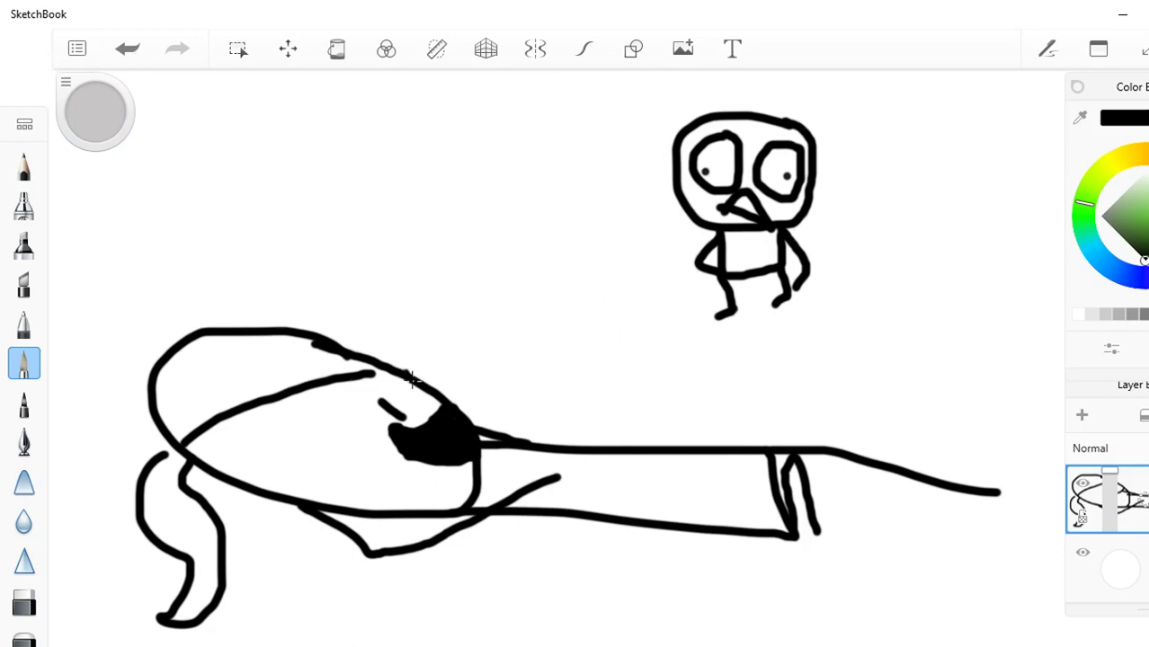
pyautogui.click(24, 600)
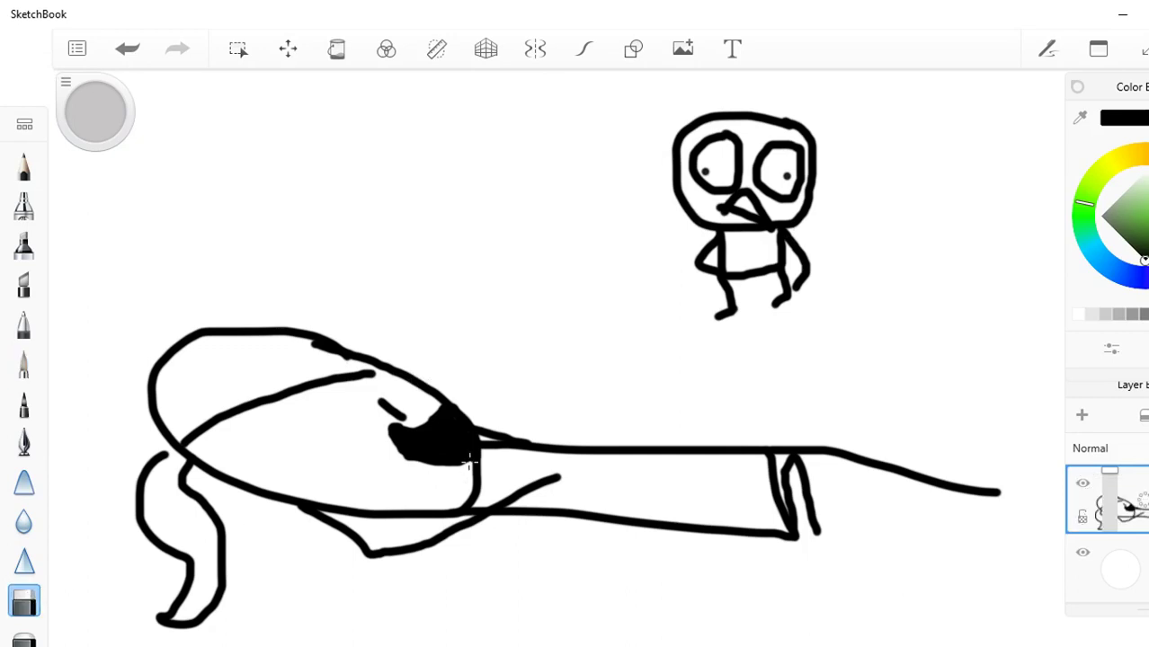
pyautogui.moveTo(393, 431)
pyautogui.mouseDown()
pyautogui.moveTo(435, 437)
pyautogui.moveTo(436, 410)
pyautogui.moveTo(457, 473)
pyautogui.moveTo(443, 424)
pyautogui.moveTo(425, 465)
pyautogui.moveTo(372, 437)
pyautogui.moveTo(454, 411)
pyautogui.mouseUp()
pyautogui.click(24, 362)
pyautogui.click(221, 396)
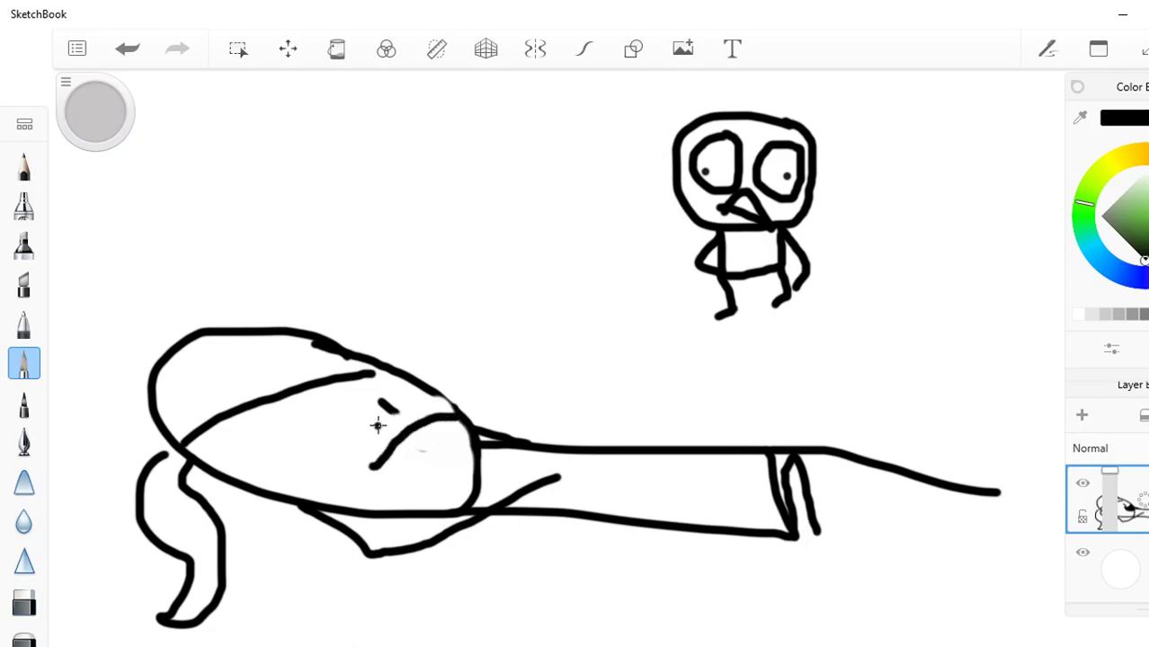
# Step: Finish the lying character's closed eye and draw three motion lines trailing beside and below the small beaked figure
pyautogui.moveTo(378, 426); pyautogui.dragTo(410, 413)
pyautogui.moveTo(653, 188); pyautogui.dragTo(490, 197)
pyautogui.moveTo(593, 232); pyautogui.dragTo(488, 277)
pyautogui.moveTo(737, 310); pyautogui.dragTo(634, 321)
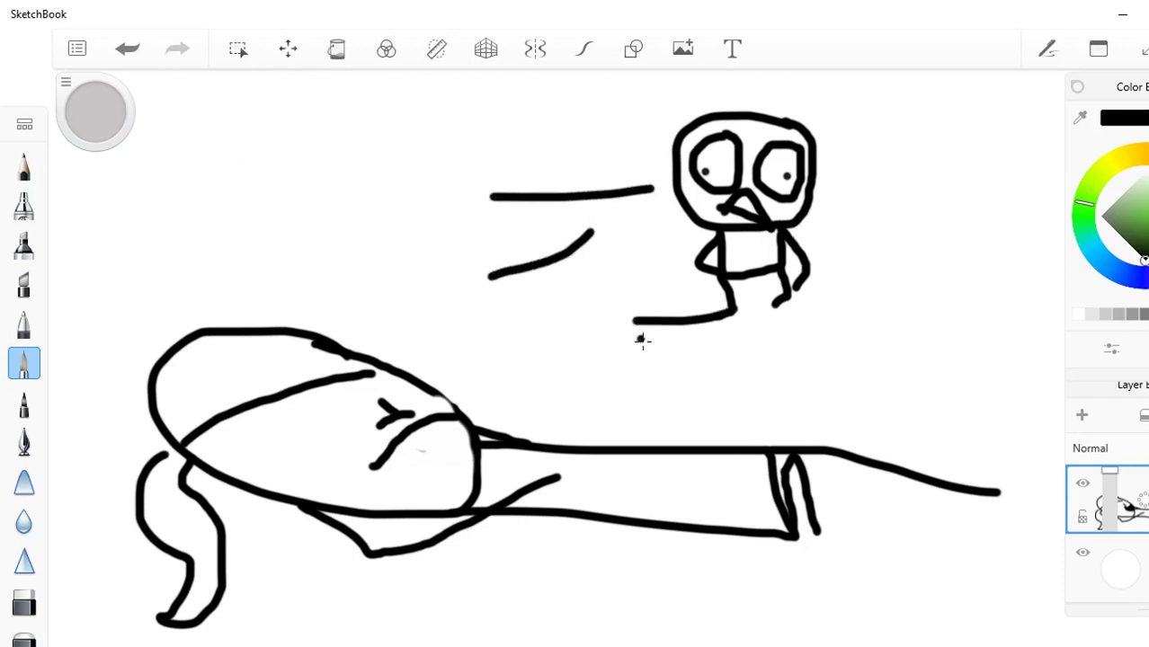
# Step: Start a new blank canvas, discarding the lying character's scene without saving
pyautogui.click(76, 50)
pyautogui.click(169, 109)
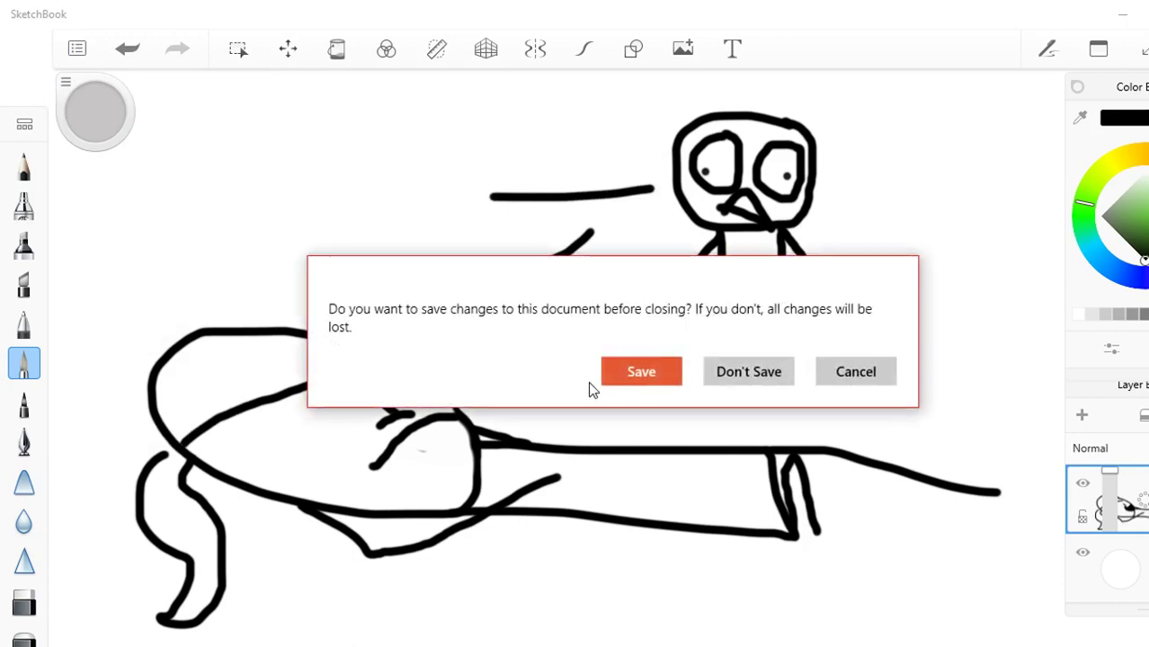
pyautogui.click(731, 372)
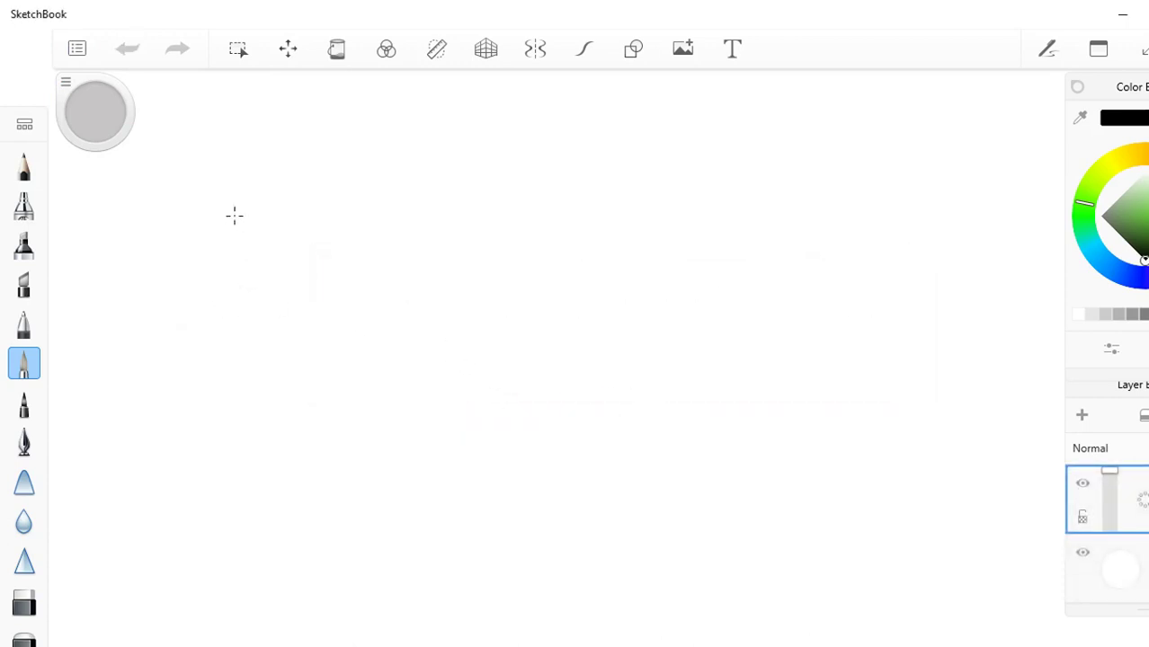
# Step: Draw a tall rounded head with one huge eye, a small pupil and an open smiling mouth
pyautogui.moveTo(234, 214)
pyautogui.mouseDown()
pyautogui.moveTo(328, 362)
pyautogui.moveTo(293, 223)
pyautogui.moveTo(244, 198)
pyautogui.mouseUp()
pyautogui.moveTo(299, 245)
pyautogui.mouseDown()
pyautogui.moveTo(238, 250)
pyautogui.moveTo(284, 356)
pyautogui.moveTo(319, 288)
pyautogui.moveTo(298, 244)
pyautogui.mouseUp()
pyautogui.click(305, 291)
pyautogui.moveTo(317, 370)
pyautogui.mouseDown()
pyautogui.moveTo(261, 402)
pyautogui.moveTo(315, 378)
pyautogui.mouseUp()
# Step: Give the one-eyed figure a boxy torso, two arms and two straight legs
pyautogui.moveTo(232, 422)
pyautogui.mouseDown()
pyautogui.moveTo(228, 486)
pyautogui.moveTo(286, 537)
pyautogui.moveTo(278, 432)
pyautogui.moveTo(258, 472)
pyautogui.moveTo(315, 462)
pyautogui.mouseUp()
pyautogui.moveTo(258, 538); pyautogui.dragTo(248, 620)
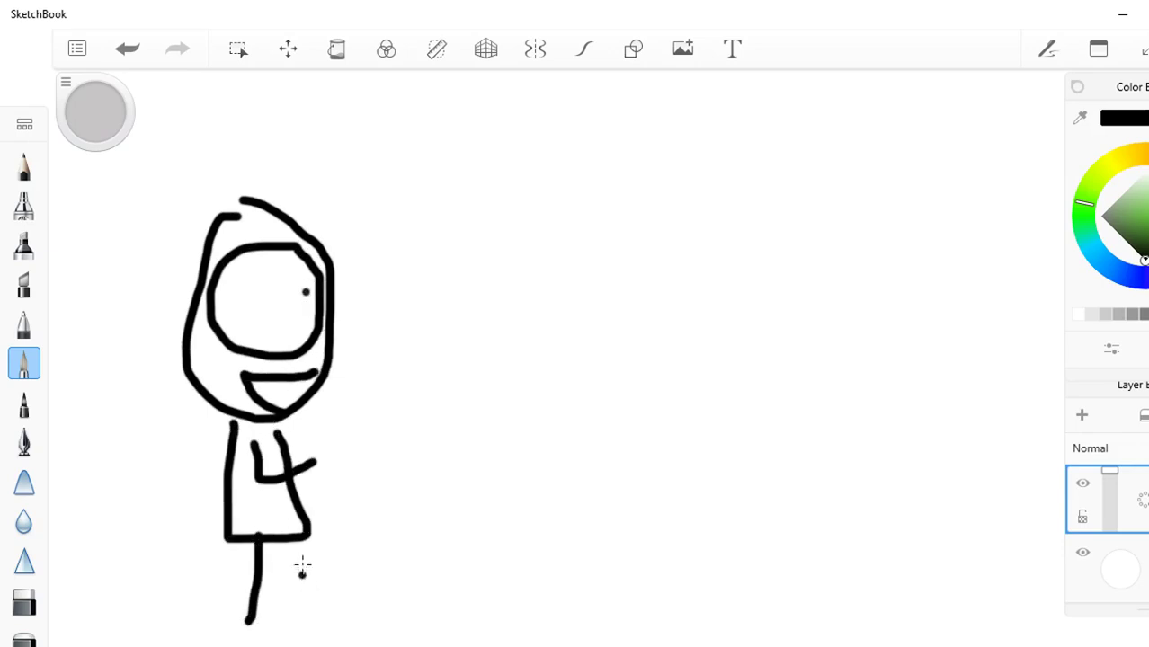
pyautogui.moveTo(303, 537); pyautogui.dragTo(307, 613)
pyautogui.moveTo(276, 432); pyautogui.dragTo(323, 526)
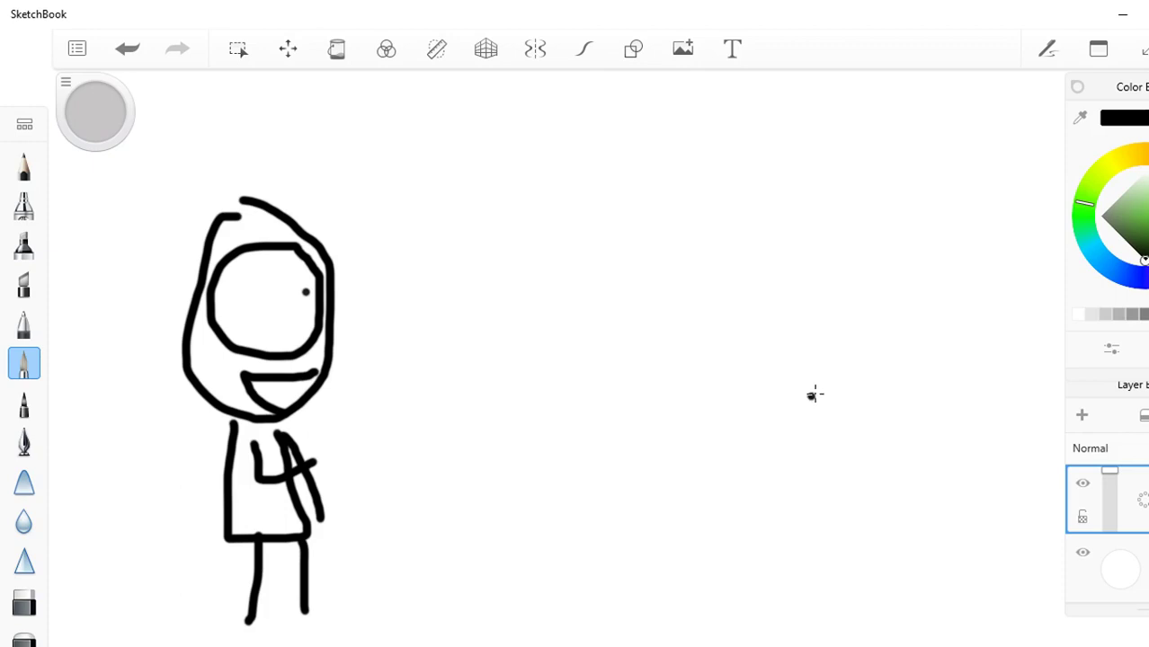
# Step: Draw a second figure's round head facing the one-eyed figure, with dot eyes, a short brow and a wide triangular mouth with a tongue
pyautogui.moveTo(721, 208)
pyautogui.mouseDown()
pyautogui.moveTo(740, 357)
pyautogui.moveTo(692, 211)
pyautogui.moveTo(633, 257)
pyautogui.mouseUp()
pyautogui.click(634, 249)
pyautogui.click(722, 251)
pyautogui.moveTo(633, 320)
pyautogui.mouseDown()
pyautogui.moveTo(662, 285)
pyautogui.moveTo(729, 376)
pyautogui.mouseUp()
pyautogui.moveTo(640, 234); pyautogui.dragTo(649, 241)
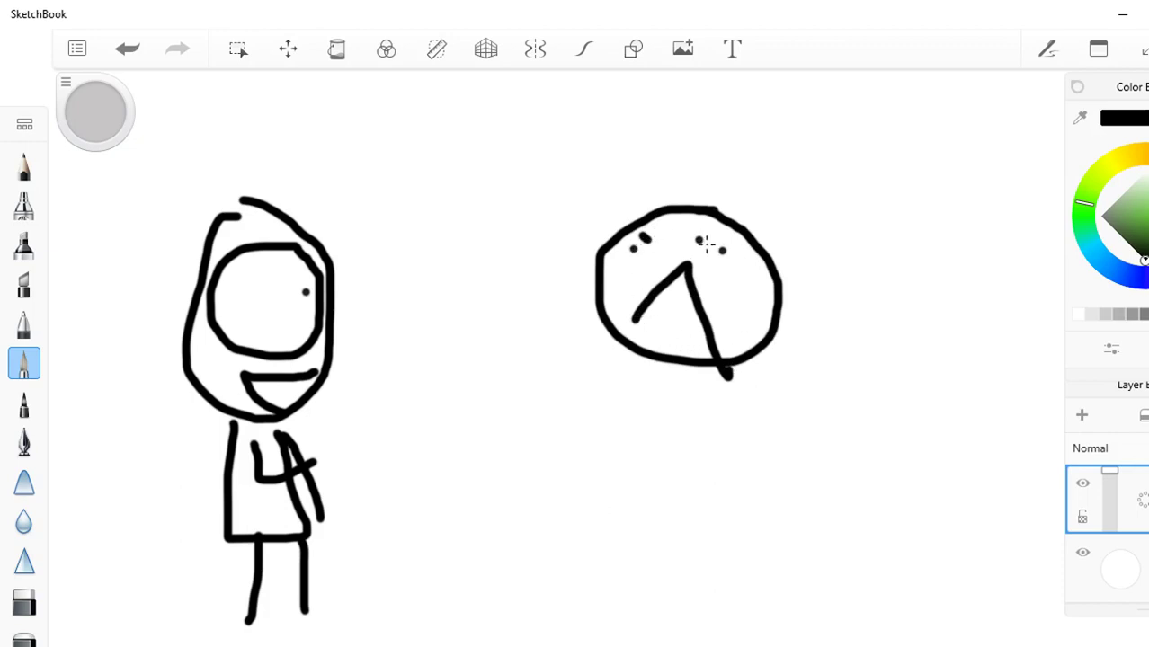
pyautogui.moveTo(724, 373); pyautogui.dragTo(633, 318)
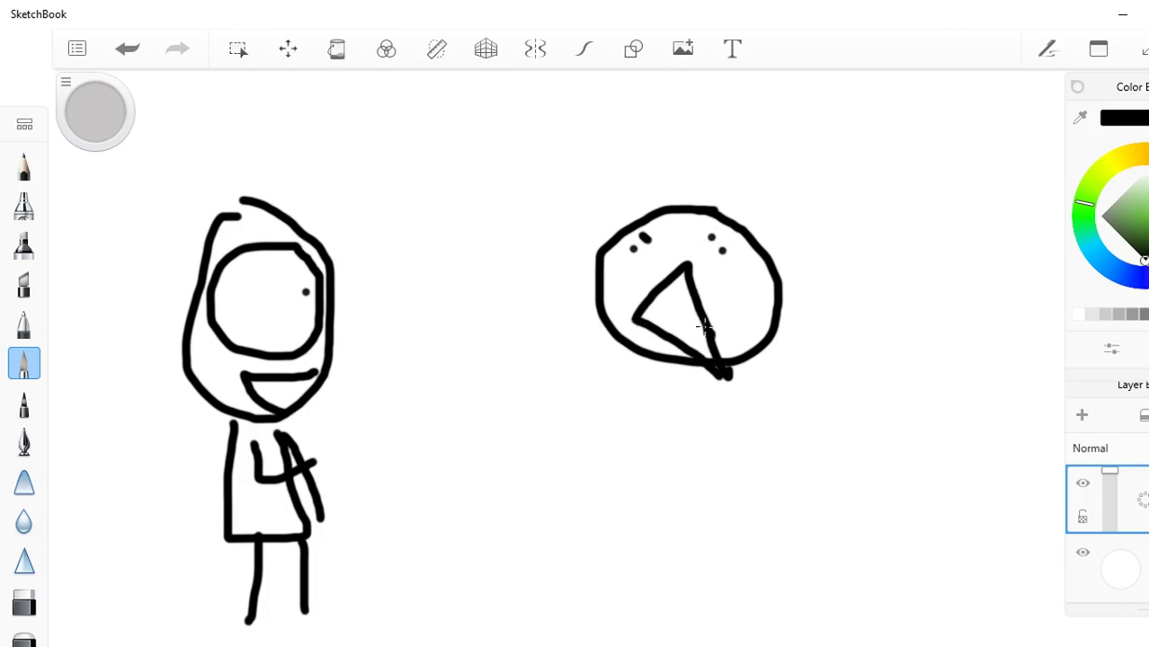
pyautogui.moveTo(706, 349); pyautogui.dragTo(689, 356)
# Step: Add two pigtails, spiky bangs and a second slanted brow to the round head, undoing the stray stroke between the figures
pyautogui.moveTo(641, 215)
pyautogui.mouseDown()
pyautogui.moveTo(590, 174)
pyautogui.moveTo(549, 212)
pyautogui.moveTo(620, 235)
pyautogui.mouseUp()
pyautogui.moveTo(719, 228)
pyautogui.mouseDown()
pyautogui.moveTo(806, 235)
pyautogui.moveTo(838, 260)
pyautogui.moveTo(771, 279)
pyautogui.mouseUp()
pyautogui.moveTo(726, 208)
pyautogui.mouseDown()
pyautogui.moveTo(699, 145)
pyautogui.moveTo(702, 183)
pyautogui.moveTo(680, 161)
pyautogui.moveTo(647, 212)
pyautogui.mouseUp()
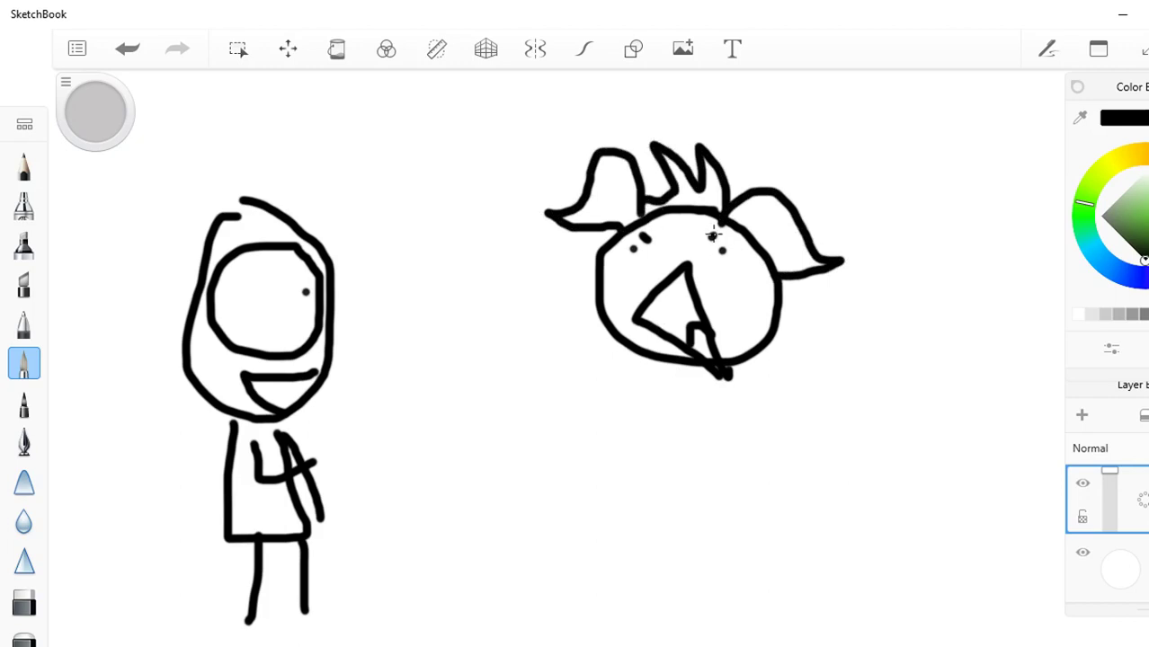
pyautogui.moveTo(711, 233); pyautogui.dragTo(701, 248)
pyautogui.moveTo(398, 454); pyautogui.dragTo(422, 514)
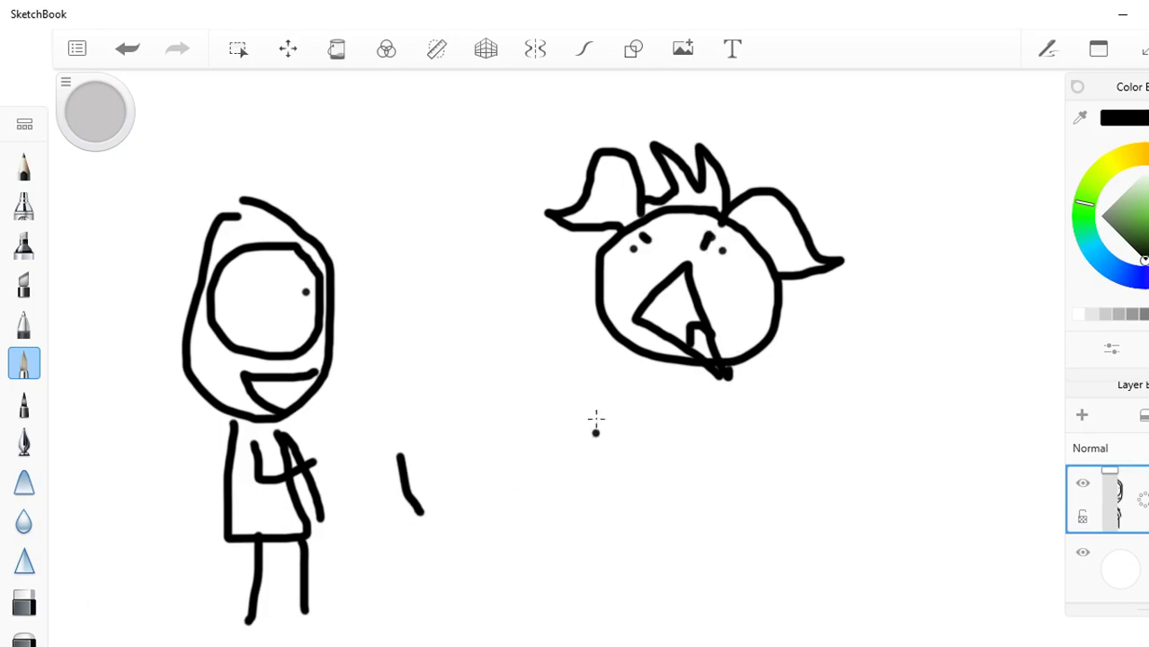
pyautogui.hotkey('ctrl', 'z')
# Step: Give the pigtailed figure a flared torso, two outstretched arms and two short legs
pyautogui.moveTo(640, 356)
pyautogui.mouseDown()
pyautogui.moveTo(648, 440)
pyautogui.moveTo(770, 474)
pyautogui.moveTo(710, 330)
pyautogui.mouseUp()
pyautogui.moveTo(640, 357); pyautogui.dragTo(598, 403)
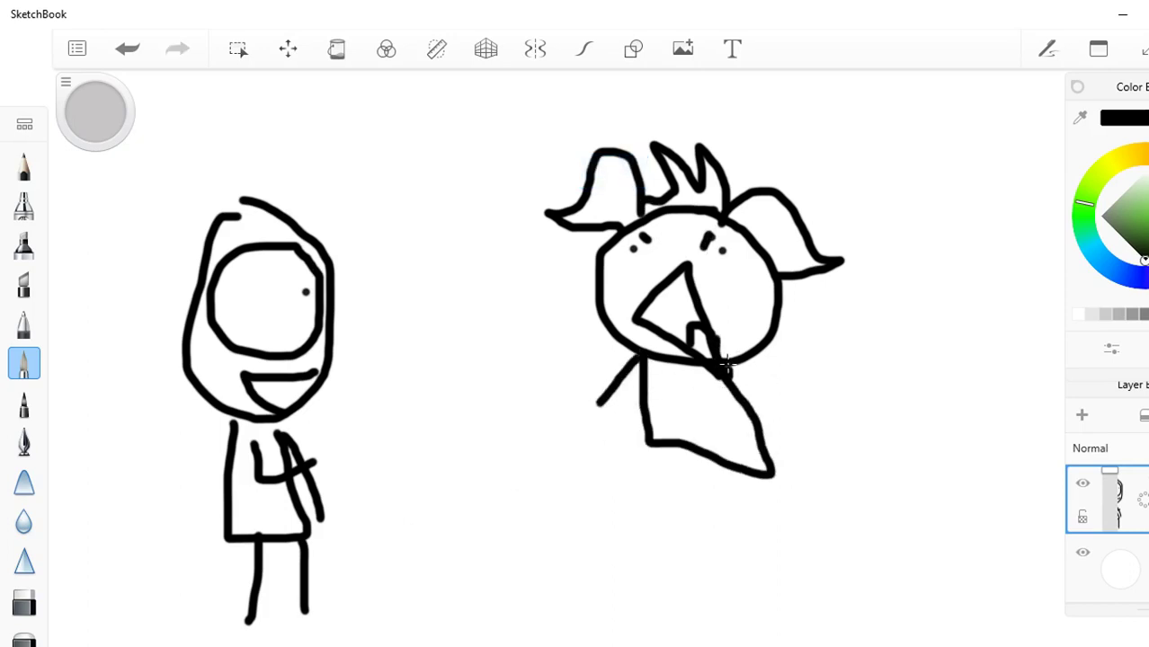
pyautogui.moveTo(726, 364); pyautogui.dragTo(793, 381)
pyautogui.moveTo(645, 442); pyautogui.dragTo(666, 507)
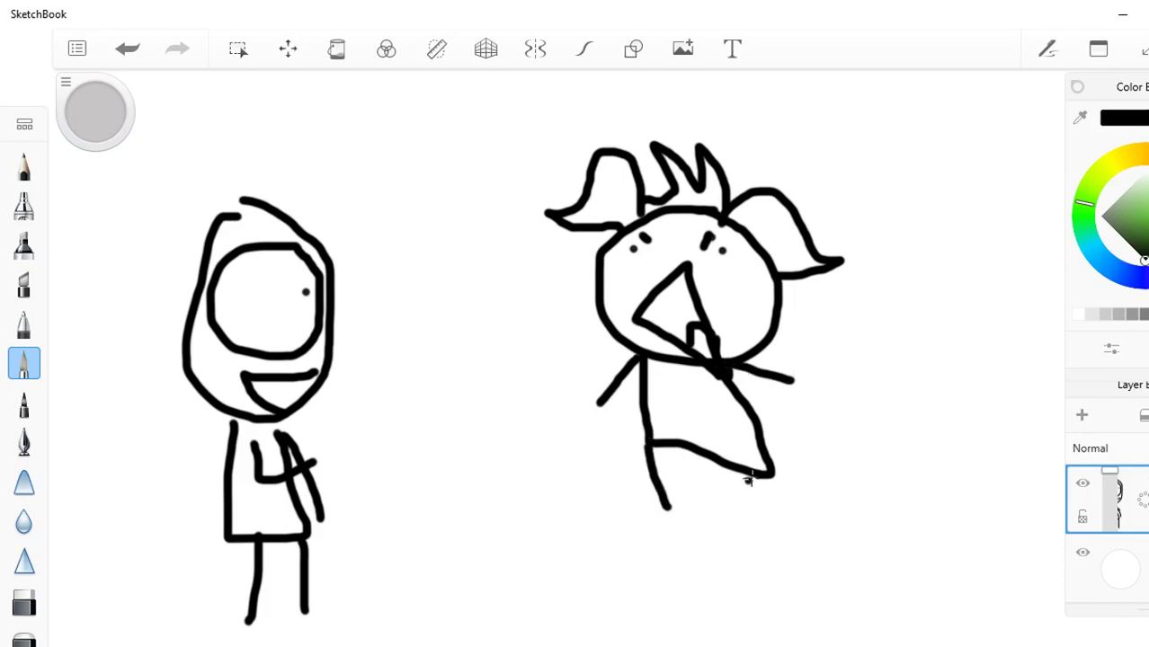
pyautogui.moveTo(779, 492); pyautogui.dragTo(782, 564)
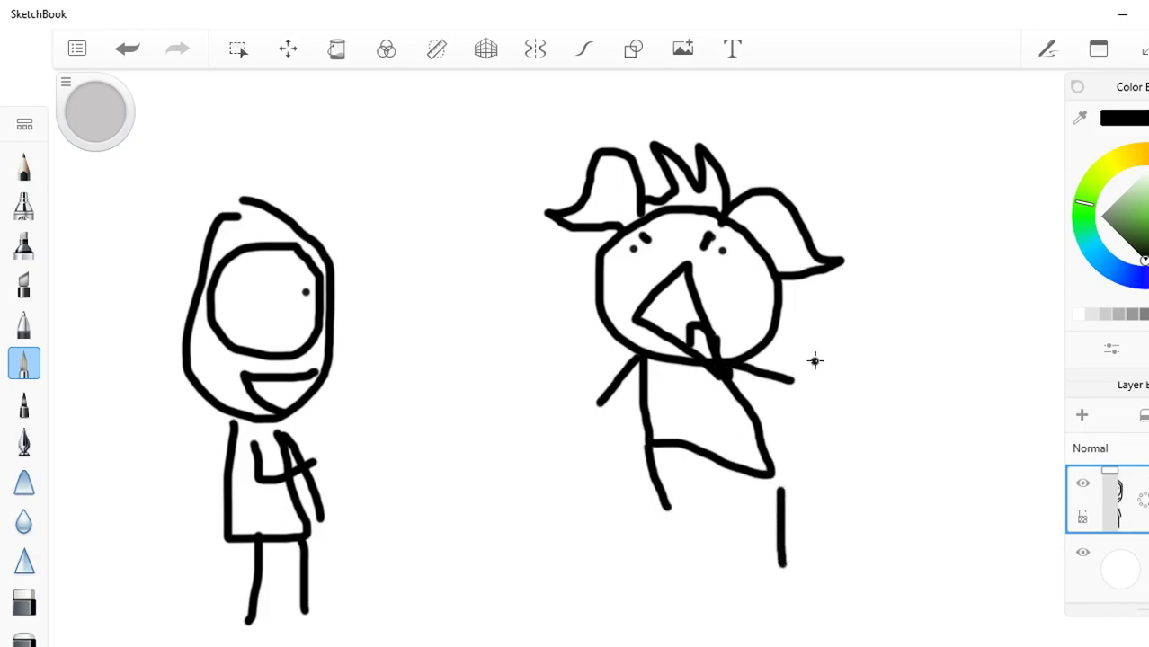
# Step: Draw a seated long-snouted creature beside the pigtailed figure, with a pointed nose, striped eye, bent limbs and blacked-in mouth
pyautogui.moveTo(917, 411)
pyautogui.mouseDown()
pyautogui.moveTo(859, 432)
pyautogui.moveTo(839, 398)
pyautogui.moveTo(856, 441)
pyautogui.moveTo(897, 447)
pyautogui.moveTo(921, 467)
pyautogui.mouseUp()
pyautogui.moveTo(917, 411)
pyautogui.mouseDown()
pyautogui.moveTo(977, 398)
pyautogui.moveTo(975, 427)
pyautogui.moveTo(958, 412)
pyautogui.moveTo(960, 442)
pyautogui.moveTo(927, 450)
pyautogui.moveTo(947, 409)
pyautogui.moveTo(944, 448)
pyautogui.moveTo(971, 472)
pyautogui.moveTo(969, 538)
pyautogui.moveTo(897, 552)
pyautogui.moveTo(898, 605)
pyautogui.moveTo(877, 626)
pyautogui.moveTo(930, 582)
pyautogui.moveTo(997, 569)
pyautogui.moveTo(1007, 485)
pyautogui.moveTo(953, 429)
pyautogui.mouseUp()
pyautogui.moveTo(954, 470)
pyautogui.mouseDown()
pyautogui.moveTo(1000, 442)
pyautogui.moveTo(1007, 479)
pyautogui.mouseUp()
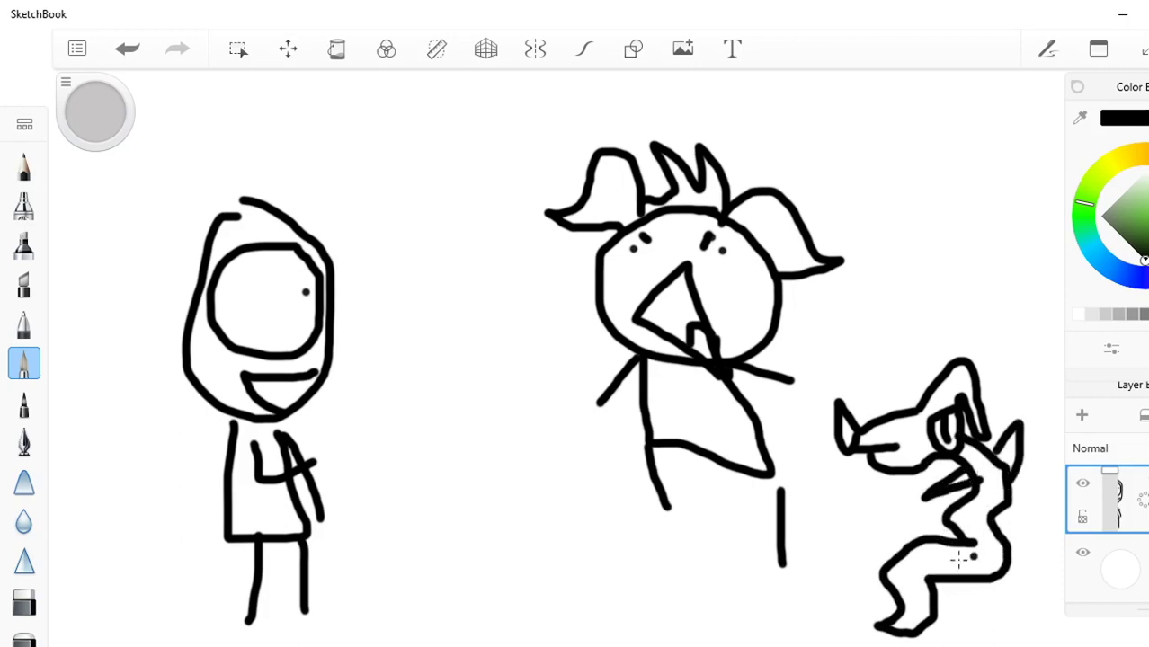
pyautogui.moveTo(910, 543)
pyautogui.mouseDown()
pyautogui.moveTo(839, 515)
pyautogui.moveTo(868, 564)
pyautogui.mouseUp()
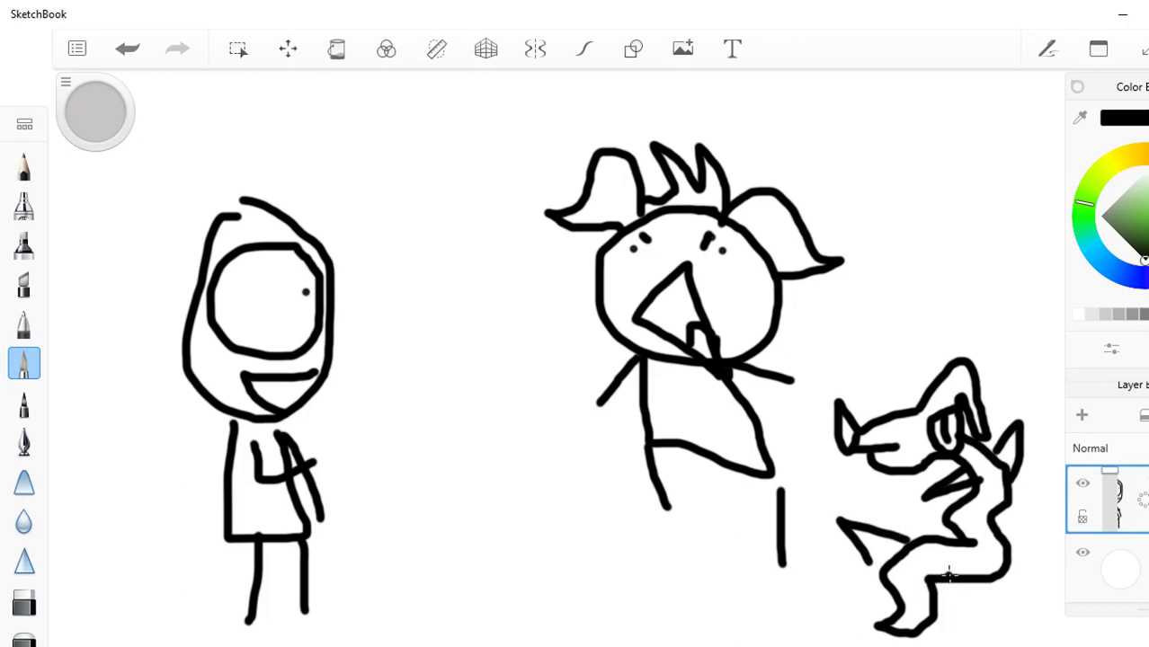
pyautogui.moveTo(948, 572)
pyautogui.mouseDown()
pyautogui.moveTo(976, 600)
pyautogui.moveTo(935, 600)
pyautogui.mouseUp()
pyautogui.moveTo(897, 445); pyautogui.dragTo(872, 459)
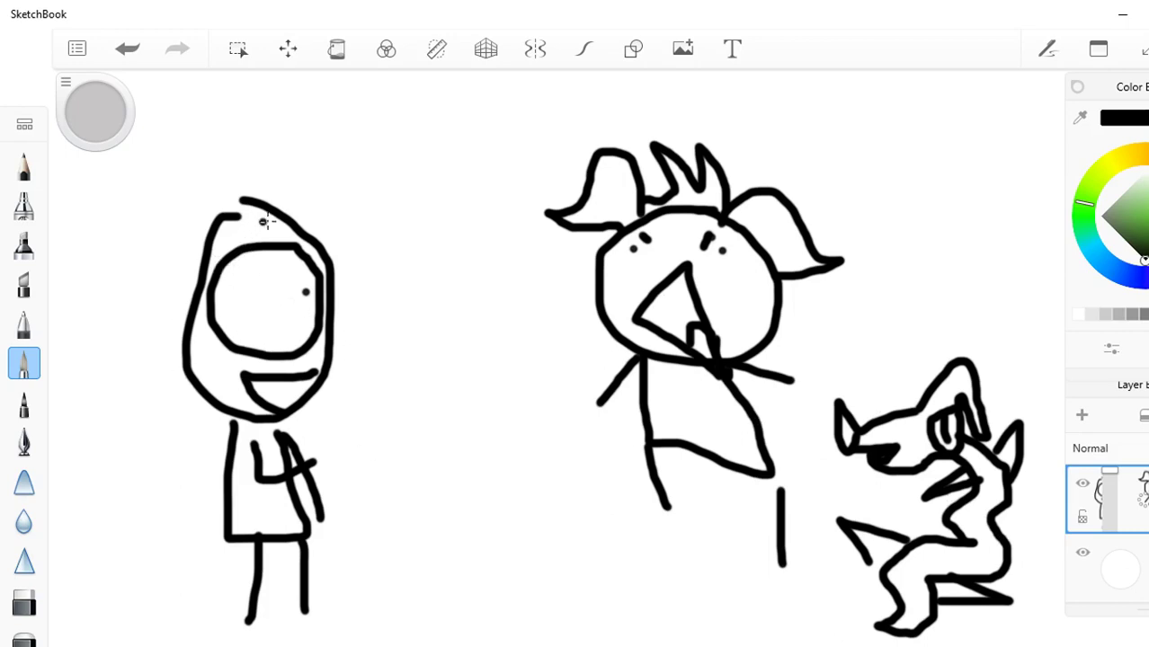
# Step: Turn the one-eyed figure's smile into a scowl with a heavy brow and downturned mouth, and stretch its arm across the pigtailed figure's face
pyautogui.moveTo(243, 214)
pyautogui.mouseDown()
pyautogui.moveTo(295, 227)
pyautogui.moveTo(323, 276)
pyautogui.moveTo(240, 217)
pyautogui.moveTo(315, 279)
pyautogui.mouseUp()
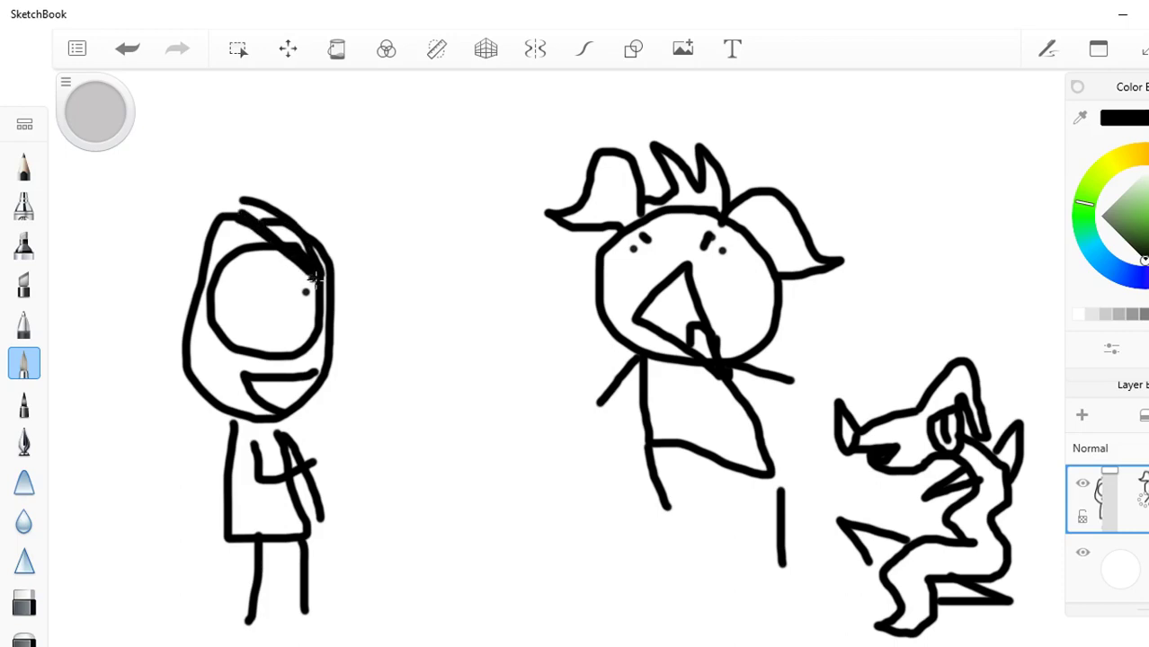
pyautogui.moveTo(240, 373)
pyautogui.mouseDown()
pyautogui.moveTo(304, 377)
pyautogui.moveTo(252, 406)
pyautogui.moveTo(319, 379)
pyautogui.moveTo(230, 378)
pyautogui.mouseUp()
pyautogui.click(20, 606)
pyautogui.click(24, 363)
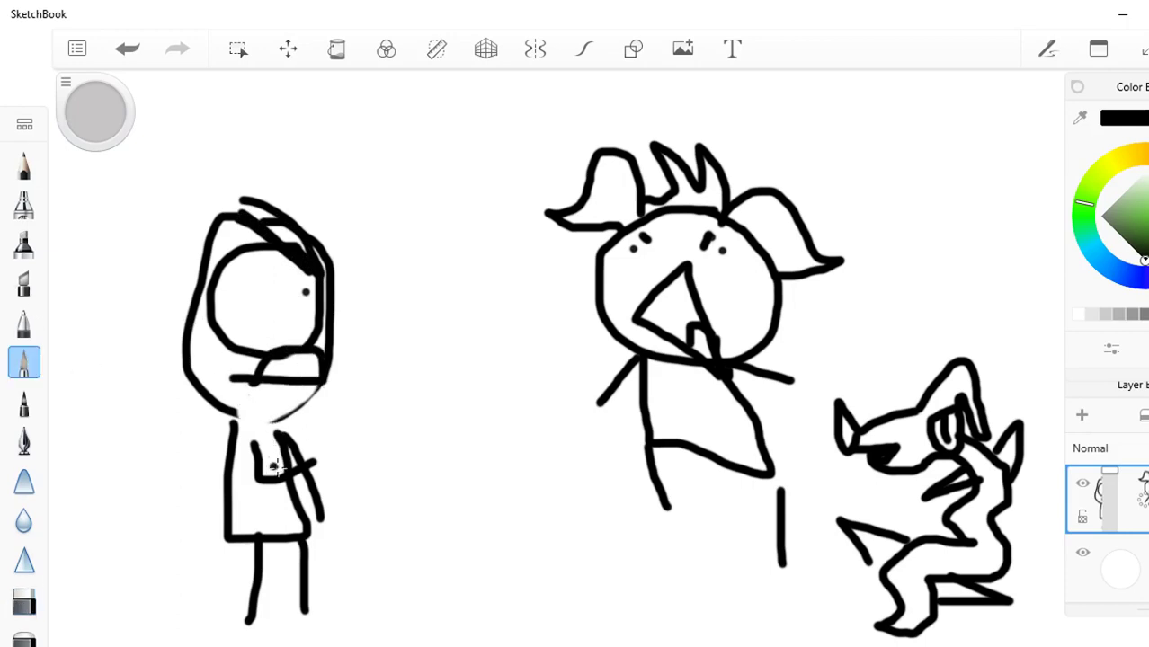
pyautogui.moveTo(317, 465)
pyautogui.mouseDown()
pyautogui.moveTo(484, 381)
pyautogui.moveTo(749, 323)
pyautogui.moveTo(714, 315)
pyautogui.moveTo(489, 396)
pyautogui.moveTo(573, 412)
pyautogui.mouseUp()
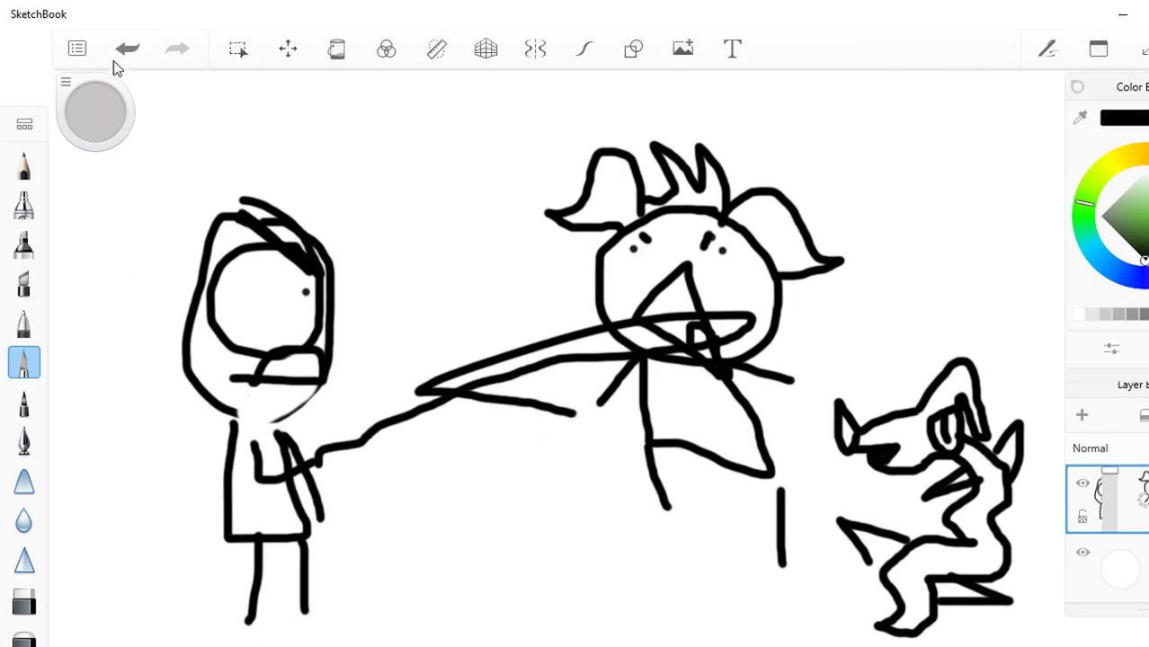
# Step: Start another blank canvas, discarding the scene with the one-eyed figure without saving
pyautogui.click(77, 49)
pyautogui.click(143, 101)
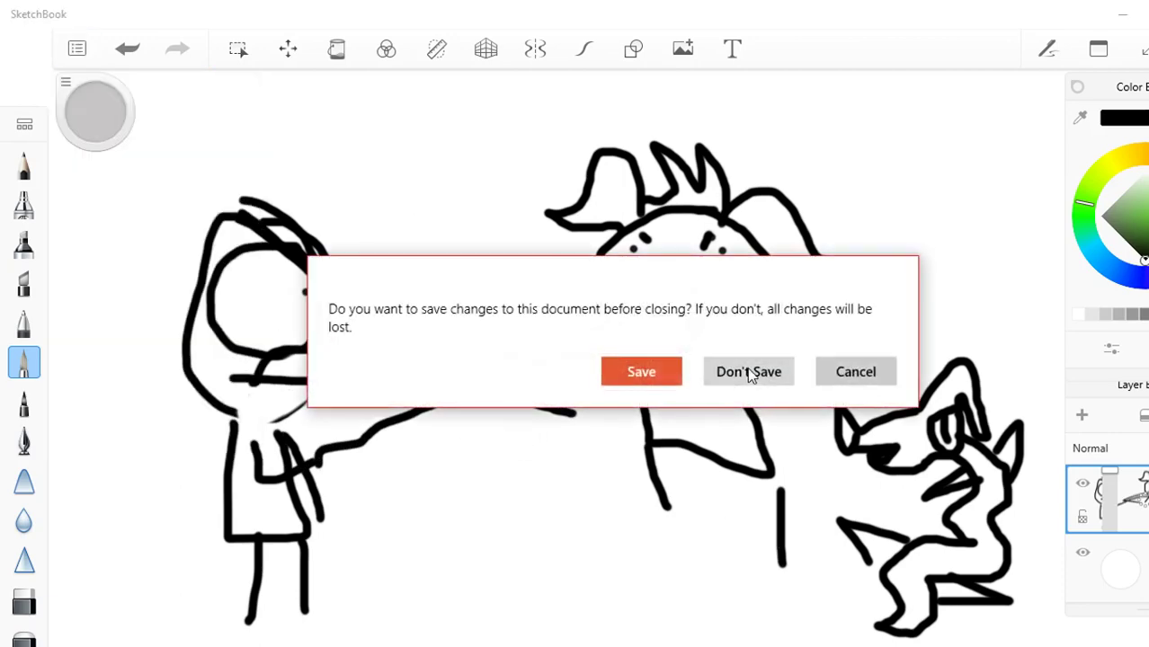
pyautogui.click(745, 372)
# Step: Draw a large tilted head outline with two pointed pigtails and a spiky tuft of hair on top
pyautogui.moveTo(742, 203)
pyautogui.mouseDown()
pyautogui.moveTo(772, 425)
pyautogui.moveTo(833, 319)
pyautogui.moveTo(839, 260)
pyautogui.moveTo(827, 290)
pyautogui.mouseUp()
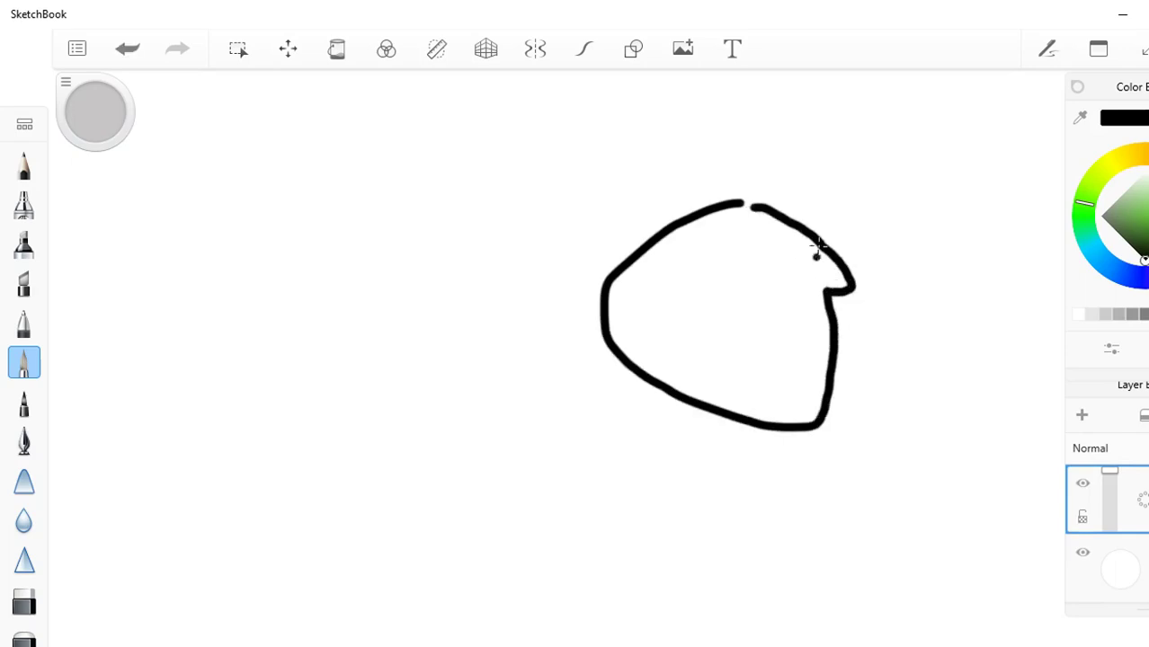
pyautogui.moveTo(818, 243)
pyautogui.mouseDown()
pyautogui.moveTo(887, 321)
pyautogui.moveTo(856, 385)
pyautogui.moveTo(836, 384)
pyautogui.mouseUp()
pyautogui.moveTo(728, 201)
pyautogui.mouseDown()
pyautogui.moveTo(707, 167)
pyautogui.moveTo(638, 205)
pyautogui.moveTo(563, 217)
pyautogui.moveTo(640, 245)
pyautogui.mouseUp()
pyautogui.moveTo(733, 202); pyautogui.dragTo(757, 124)
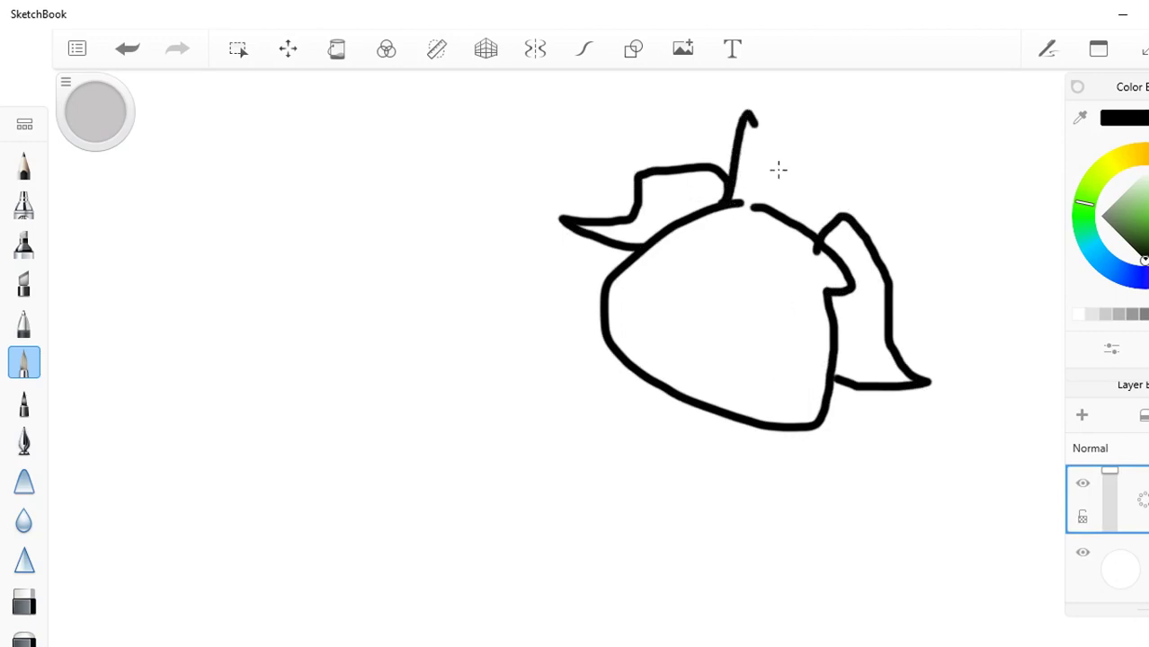
pyautogui.moveTo(778, 169)
pyautogui.mouseDown()
pyautogui.moveTo(806, 148)
pyautogui.moveTo(870, 156)
pyautogui.moveTo(826, 224)
pyautogui.mouseUp()
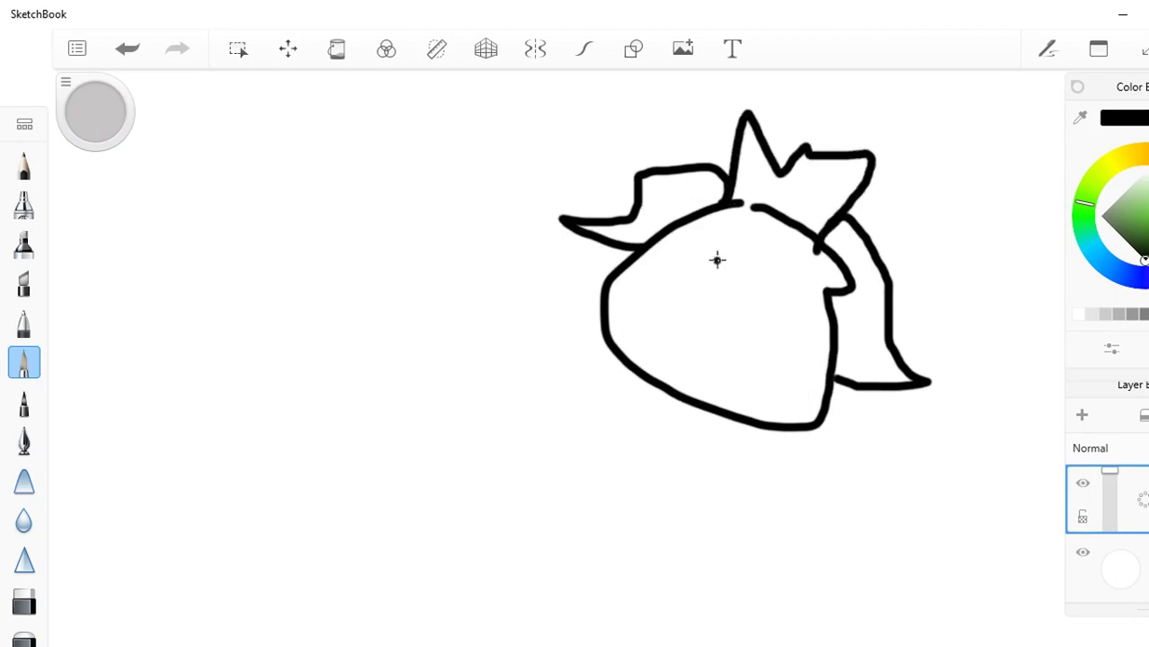
# Step: Give the large head a triangular open mouth, two narrow eyes and slanted angry brows
pyautogui.moveTo(710, 338); pyautogui.dragTo(672, 328)
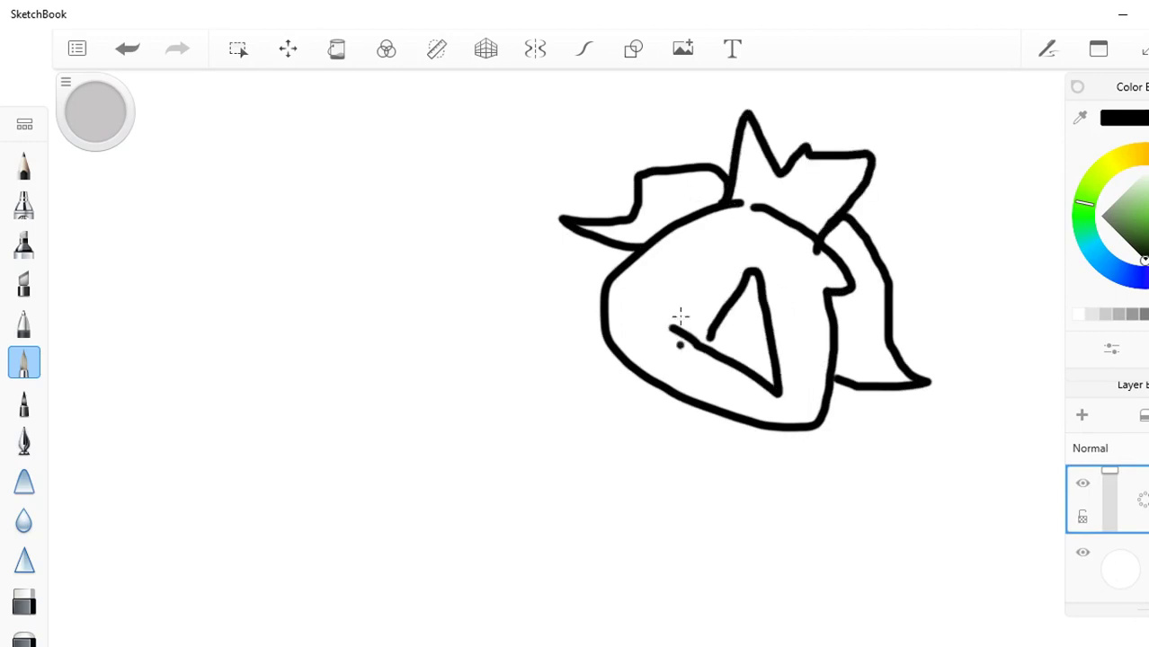
pyautogui.click(699, 282)
pyautogui.moveTo(665, 269); pyautogui.dragTo(666, 286)
pyautogui.moveTo(662, 253)
pyautogui.mouseDown()
pyautogui.moveTo(696, 259)
pyautogui.moveTo(699, 299)
pyautogui.mouseUp()
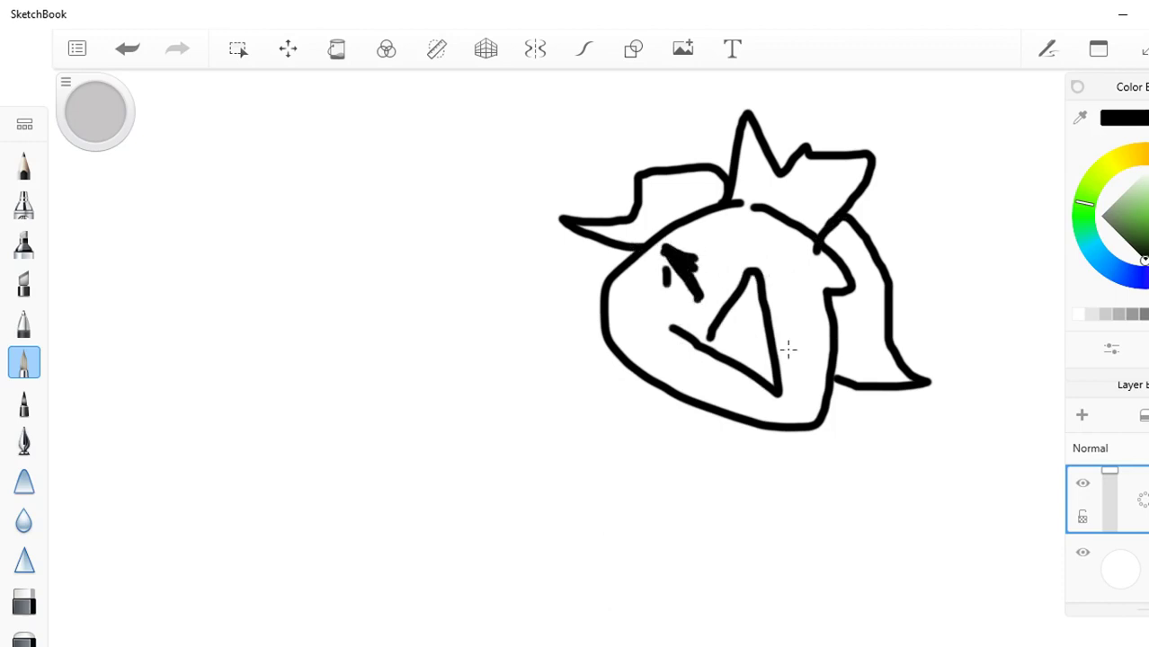
pyautogui.moveTo(814, 320); pyautogui.dragTo(818, 379)
pyautogui.moveTo(825, 296); pyautogui.dragTo(745, 319)
pyautogui.click(806, 357)
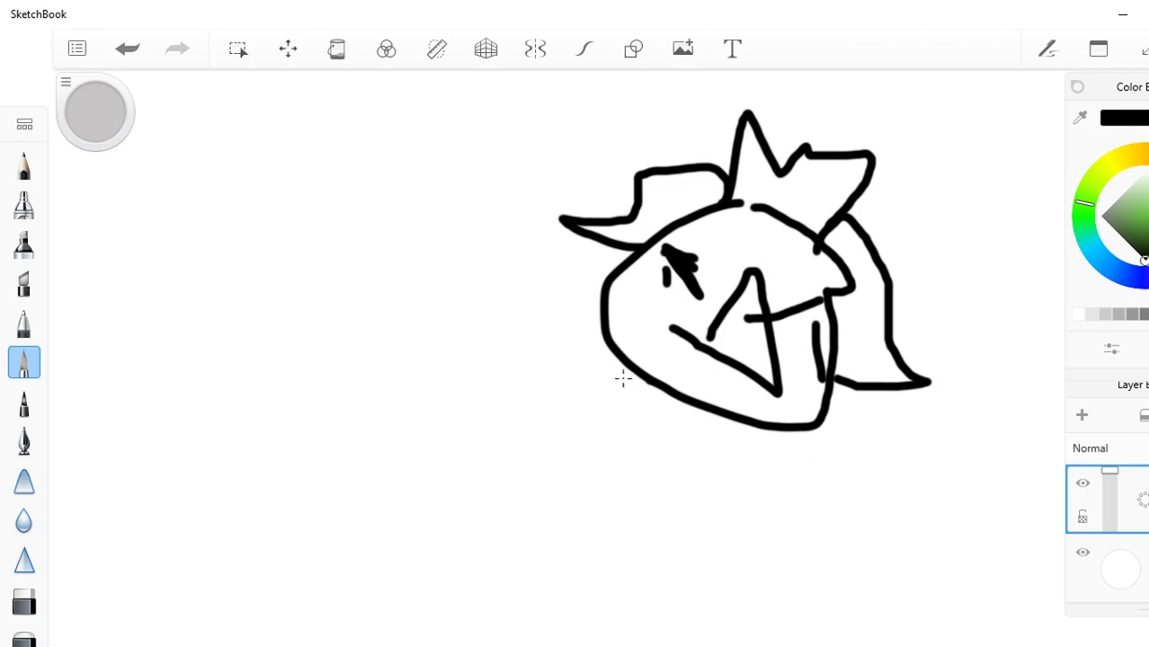
# Step: Draw the large pigtailed character's torso, two bent arms and two legs
pyautogui.moveTo(661, 382)
pyautogui.mouseDown()
pyautogui.moveTo(682, 473)
pyautogui.moveTo(780, 406)
pyautogui.mouseUp()
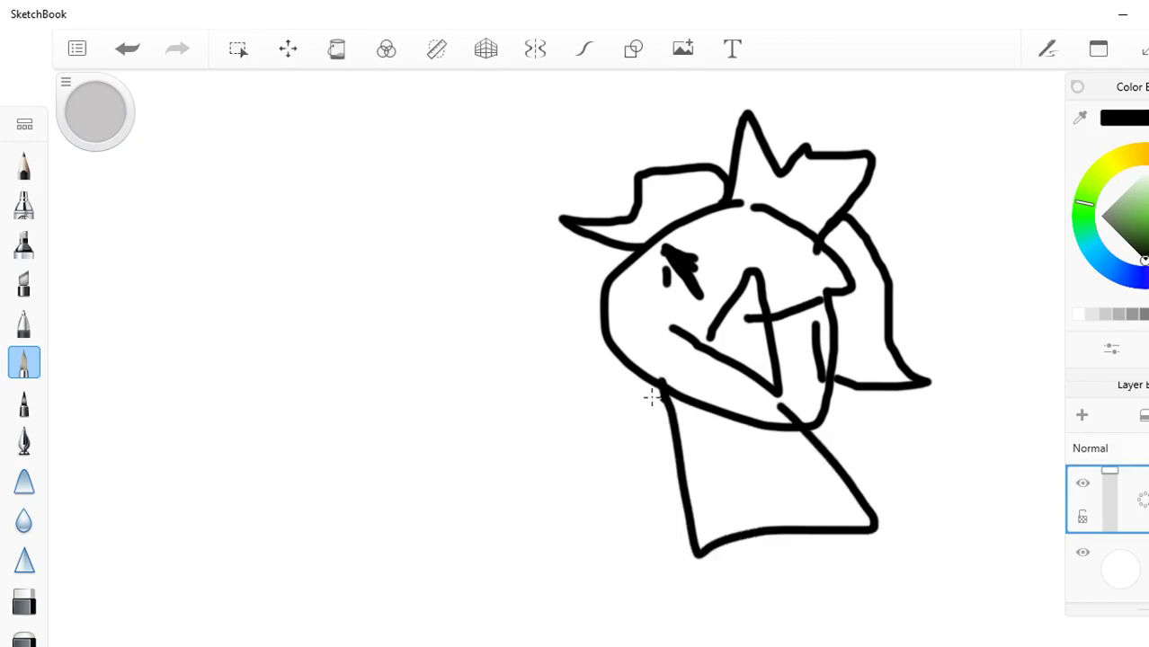
pyautogui.moveTo(652, 396); pyautogui.dragTo(607, 501)
pyautogui.moveTo(814, 427)
pyautogui.mouseDown()
pyautogui.moveTo(887, 426)
pyautogui.moveTo(878, 531)
pyautogui.mouseUp()
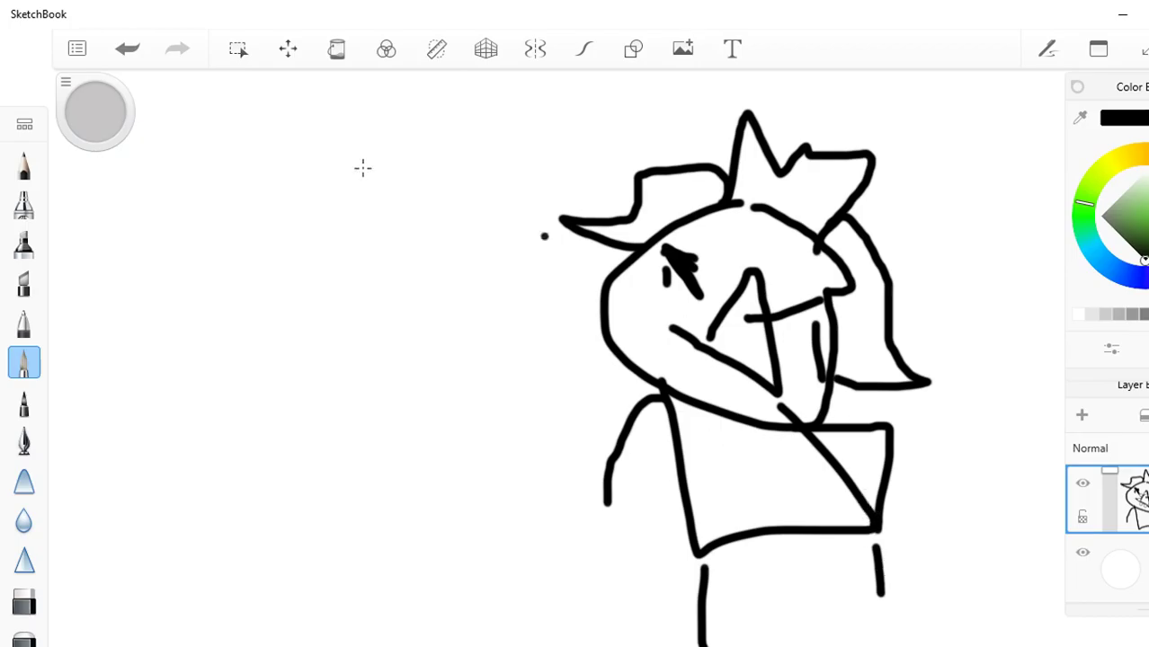
# Step: Draw a smaller character's head facing the large one, with a pointed cap, ponytail, dot eyes and downturned mouth
pyautogui.moveTo(195, 357)
pyautogui.mouseDown()
pyautogui.moveTo(365, 359)
pyautogui.moveTo(339, 327)
pyautogui.moveTo(242, 308)
pyautogui.moveTo(231, 369)
pyautogui.moveTo(237, 355)
pyautogui.moveTo(188, 329)
pyautogui.moveTo(195, 411)
pyautogui.moveTo(155, 426)
pyautogui.moveTo(213, 422)
pyautogui.moveTo(217, 380)
pyautogui.moveTo(235, 364)
pyautogui.moveTo(259, 445)
pyautogui.moveTo(340, 375)
pyautogui.mouseUp()
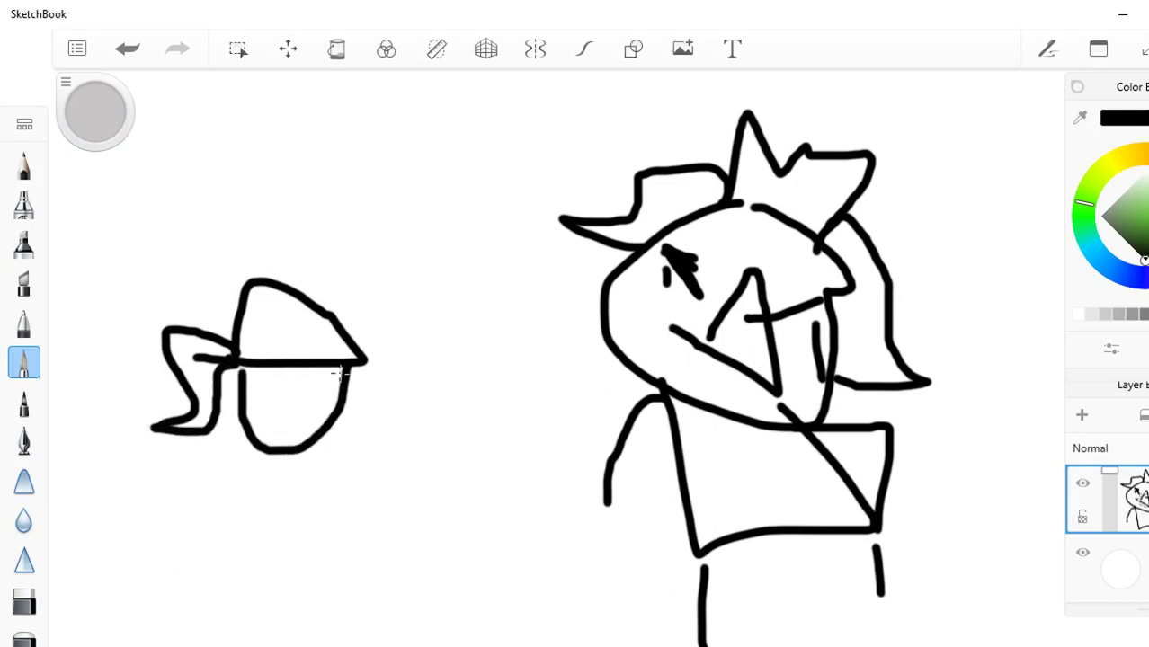
pyautogui.hotkey('ctrl', 'z')
pyautogui.moveTo(282, 412)
pyautogui.mouseDown()
pyautogui.moveTo(304, 385)
pyautogui.moveTo(315, 410)
pyautogui.mouseUp()
pyautogui.click(330, 384)
# Step: Give the small capped character a narrow torso, a hanging arm, a raised forearm and two short legs
pyautogui.moveTo(276, 446)
pyautogui.mouseDown()
pyautogui.moveTo(318, 500)
pyautogui.moveTo(303, 442)
pyautogui.moveTo(263, 541)
pyautogui.mouseUp()
pyautogui.moveTo(303, 442)
pyautogui.mouseDown()
pyautogui.moveTo(346, 491)
pyautogui.moveTo(389, 474)
pyautogui.mouseUp()
pyautogui.moveTo(292, 511); pyautogui.dragTo(286, 532)
pyautogui.moveTo(334, 499); pyautogui.dragTo(334, 518)
pyautogui.click(403, 492)
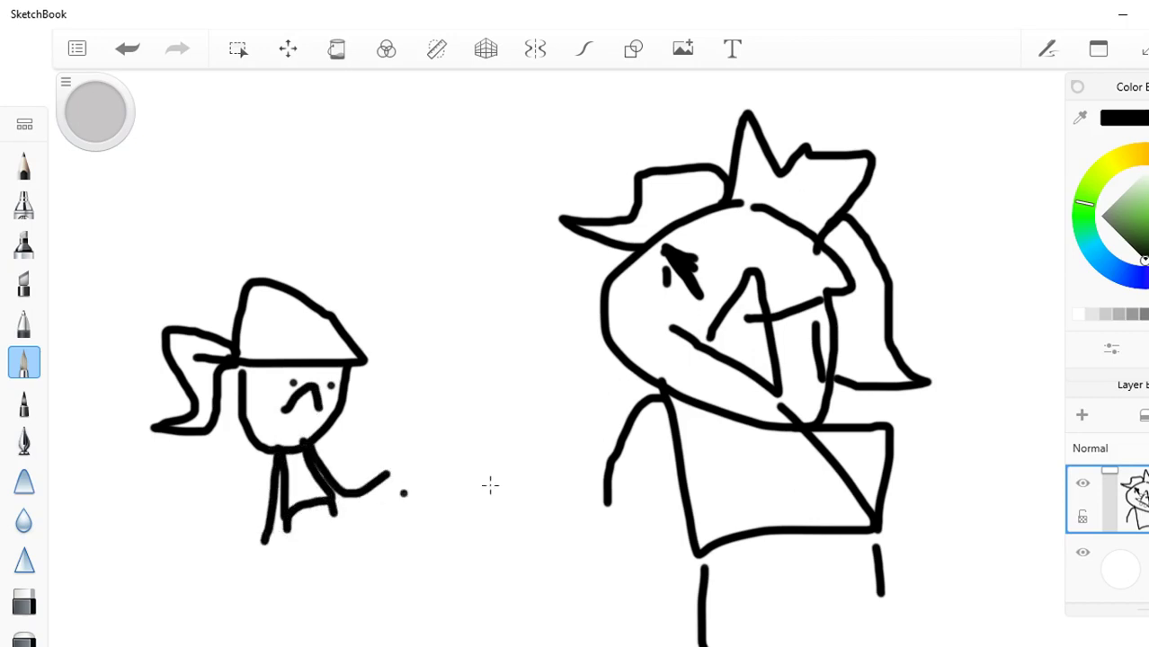
# Step: Switch the brush colour to turquoise and paint streams of tears from both of the small character's eyes
pyautogui.click(1077, 251)
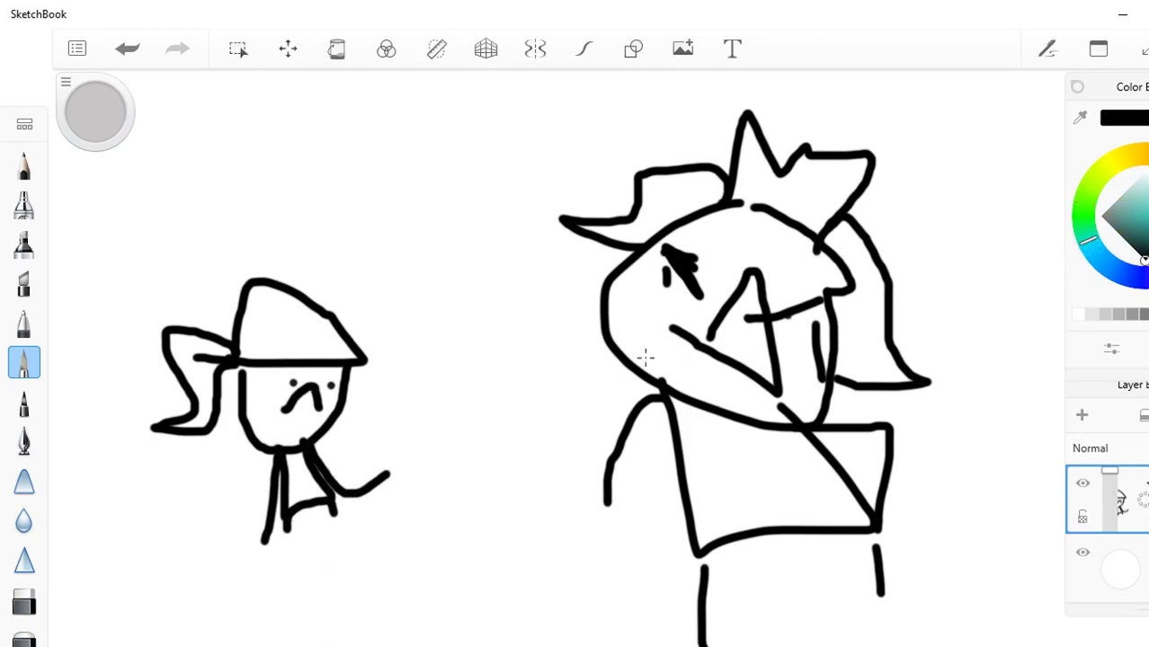
pyautogui.click(1145, 216)
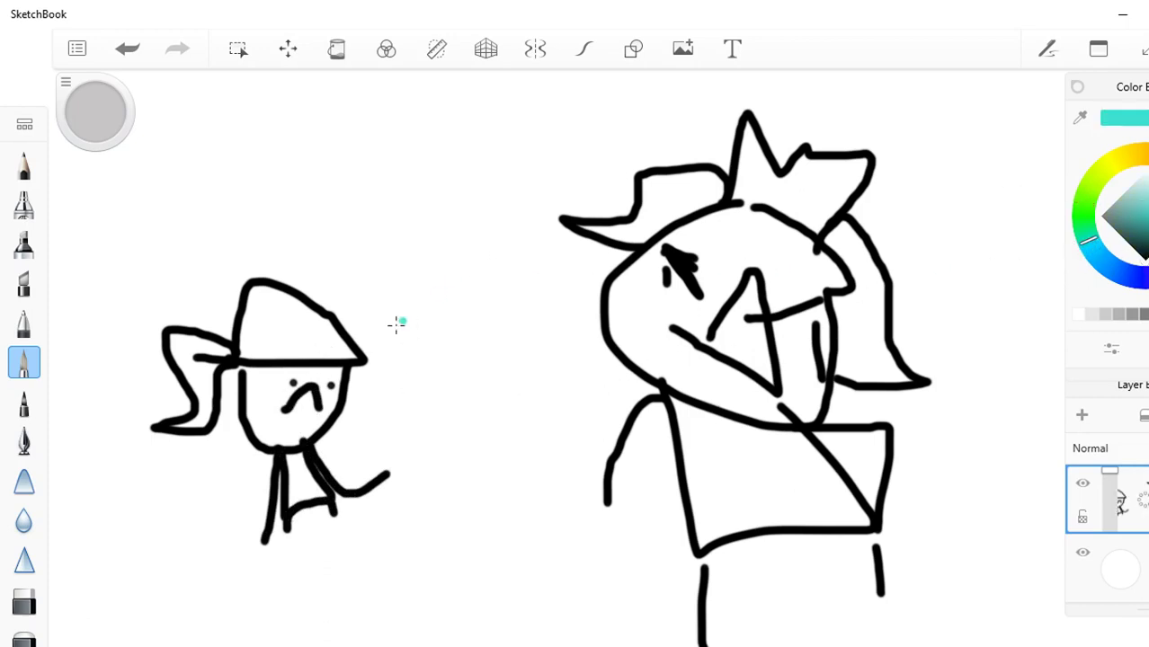
pyautogui.moveTo(290, 385); pyautogui.dragTo(262, 386)
pyautogui.moveTo(334, 390)
pyautogui.mouseDown()
pyautogui.moveTo(364, 390)
pyautogui.moveTo(366, 406)
pyautogui.mouseUp()
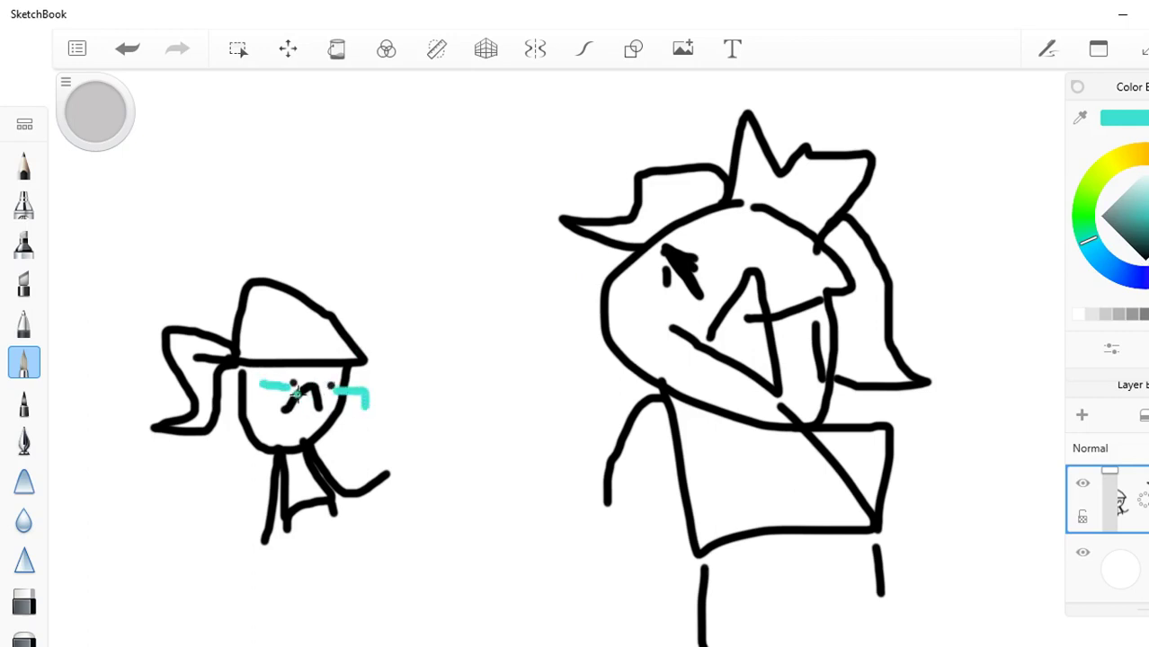
pyautogui.moveTo(272, 386)
pyautogui.mouseDown()
pyautogui.moveTo(252, 420)
pyautogui.moveTo(254, 460)
pyautogui.mouseUp()
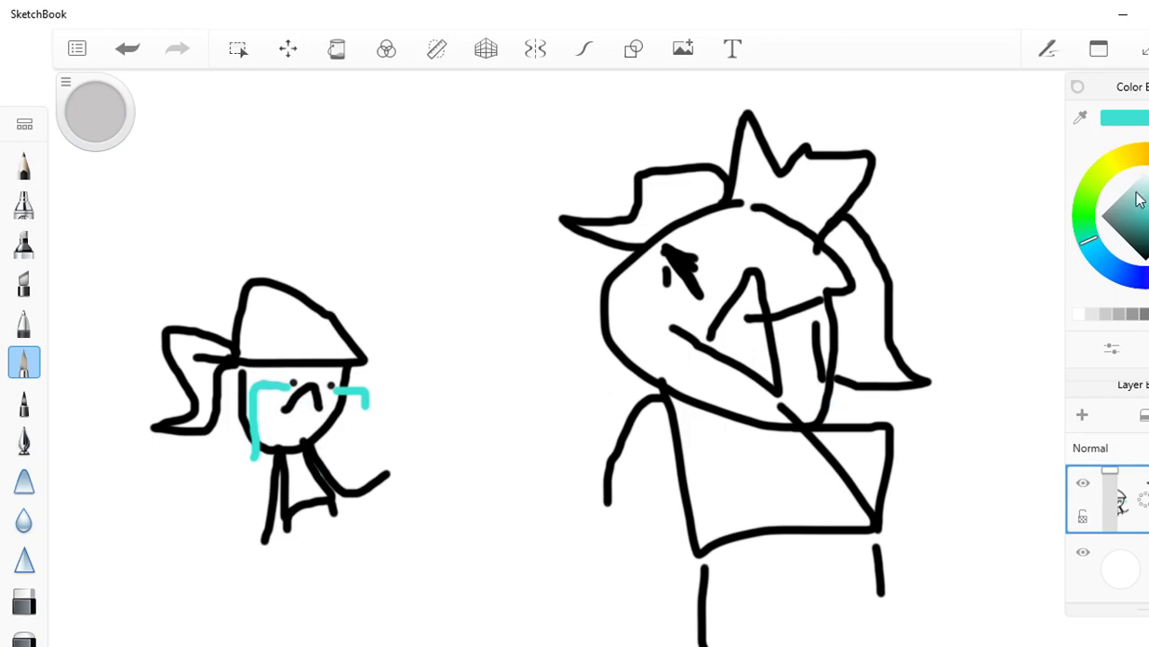
# Step: Switch the brush back to black and fill in the small character's downturned mouth
pyautogui.click(1145, 118)
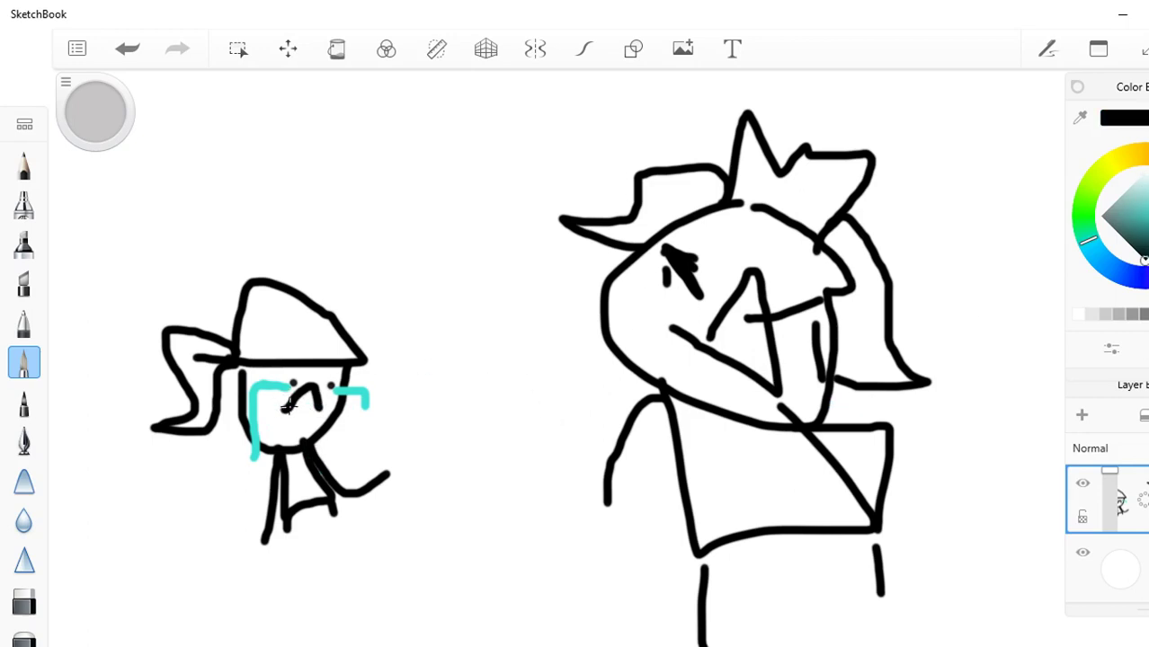
pyautogui.moveTo(289, 408)
pyautogui.mouseDown()
pyautogui.moveTo(321, 410)
pyautogui.moveTo(299, 391)
pyautogui.mouseUp()
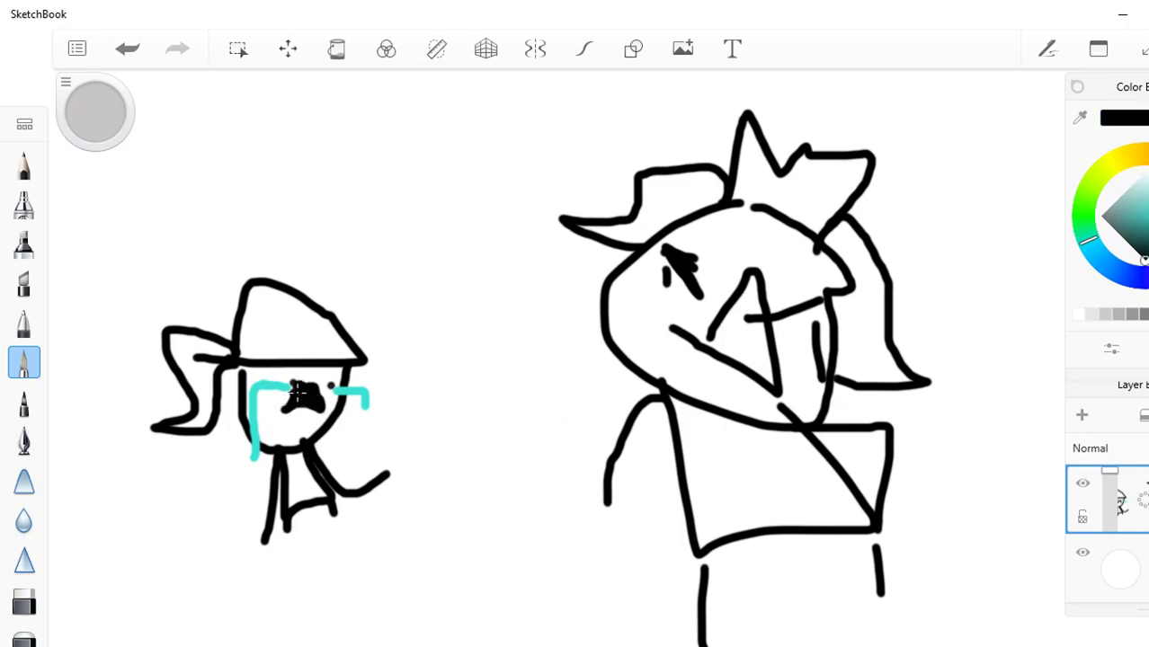
# Step: Start a new sketch without saving the current drawing
pyautogui.click(79, 52)
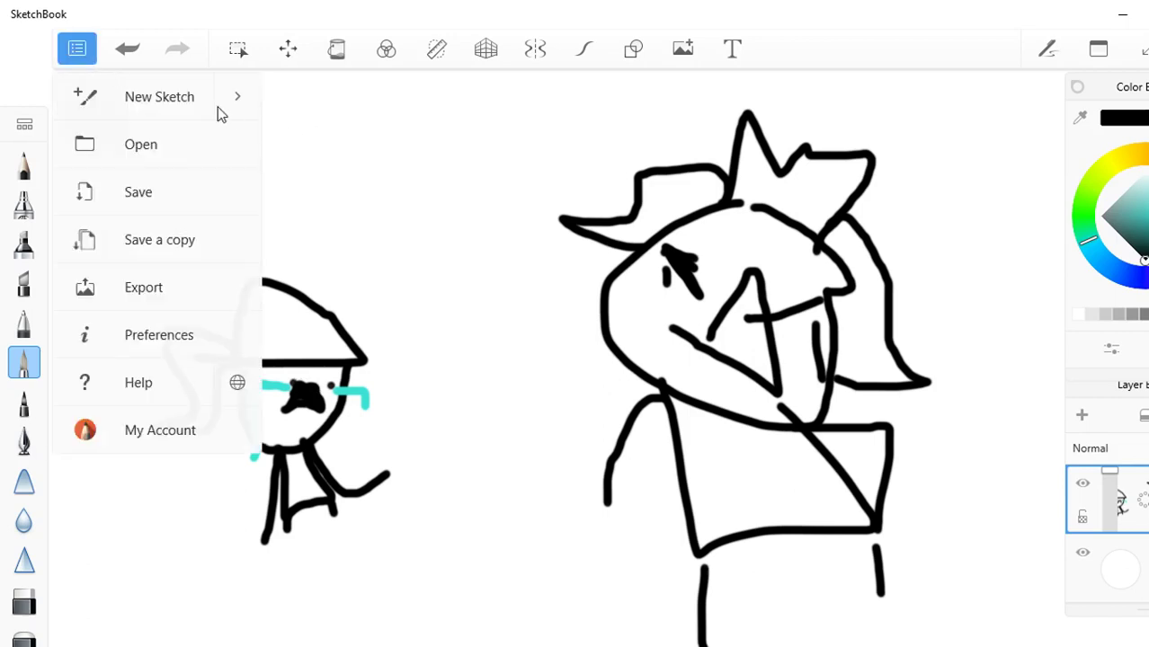
pyautogui.click(172, 97)
pyautogui.click(749, 369)
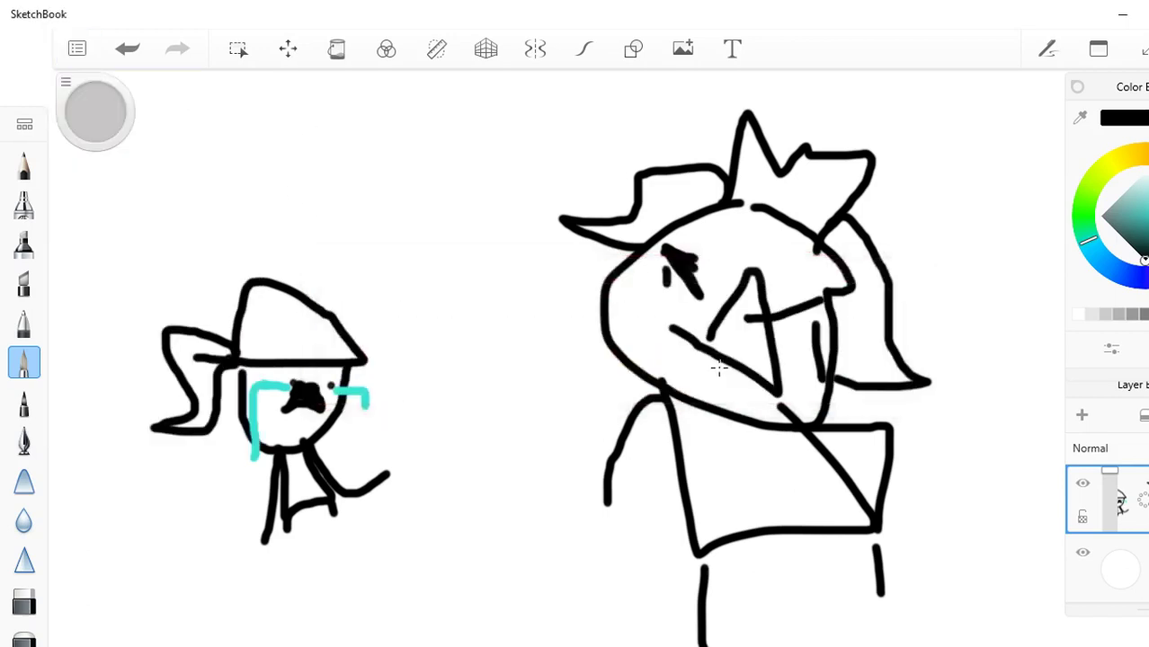
pyautogui.click(505, 285)
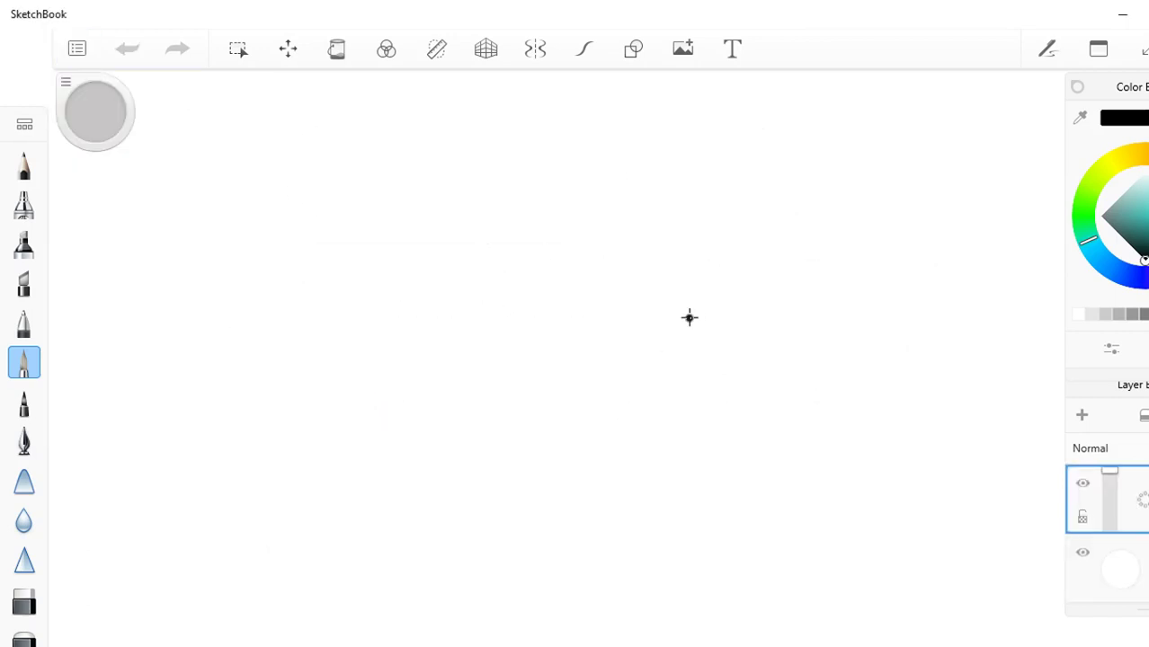
# Step: Draw a large capped head with a ponytail, an angular jaw, two dot eyes and a V-shaped stroke beside the chin
pyautogui.click(640, 165)
pyautogui.moveTo(166, 342)
pyautogui.mouseDown()
pyautogui.moveTo(452, 324)
pyautogui.moveTo(377, 177)
pyautogui.moveTo(191, 262)
pyautogui.moveTo(162, 335)
pyautogui.moveTo(90, 331)
pyautogui.moveTo(92, 514)
pyautogui.moveTo(131, 439)
pyautogui.moveTo(120, 341)
pyautogui.moveTo(169, 344)
pyautogui.moveTo(177, 529)
pyautogui.moveTo(318, 432)
pyautogui.moveTo(362, 361)
pyautogui.moveTo(397, 340)
pyautogui.mouseUp()
pyautogui.click(146, 388)
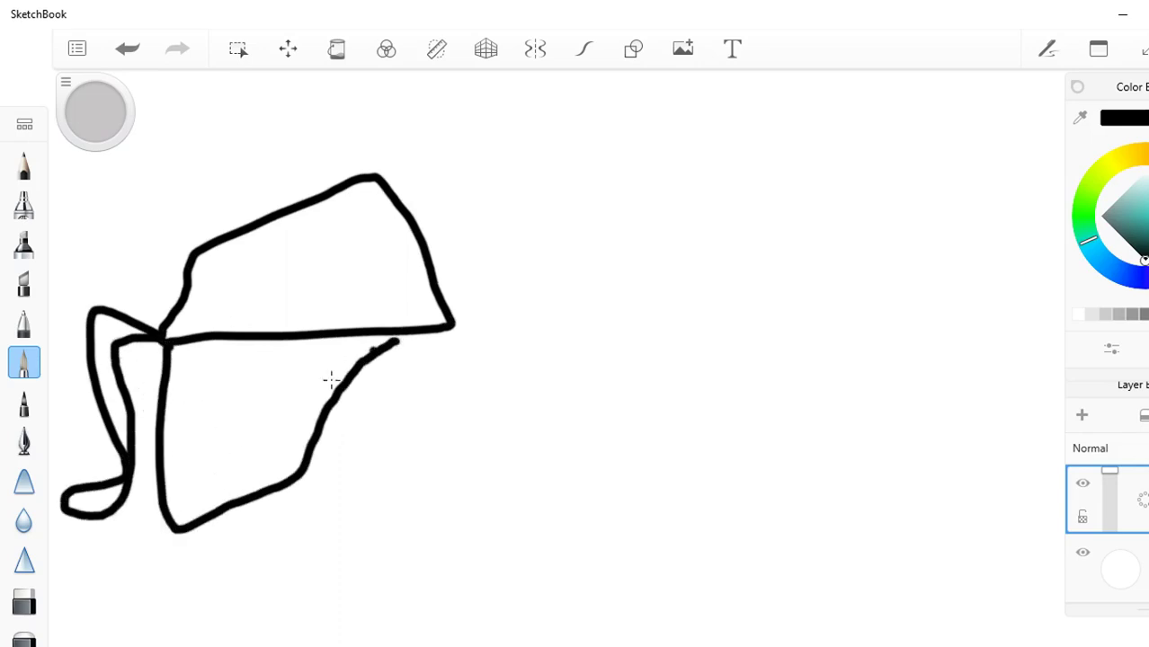
pyautogui.click(541, 381)
pyautogui.moveTo(333, 431)
pyautogui.mouseDown()
pyautogui.moveTo(357, 500)
pyautogui.moveTo(396, 458)
pyautogui.moveTo(476, 422)
pyautogui.mouseUp()
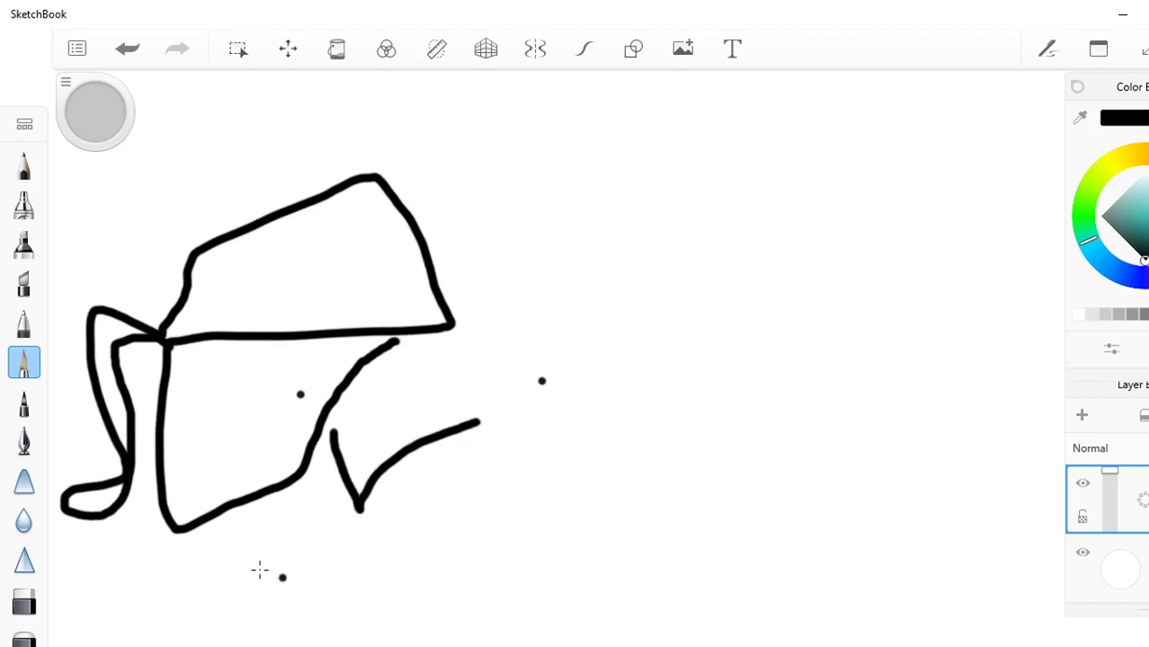
# Step: Give the large capped character a slanted torso, two short legs and two outstretched arms
pyautogui.moveTo(163, 521)
pyautogui.mouseDown()
pyautogui.moveTo(292, 601)
pyautogui.moveTo(345, 620)
pyautogui.moveTo(398, 617)
pyautogui.moveTo(300, 488)
pyautogui.mouseUp()
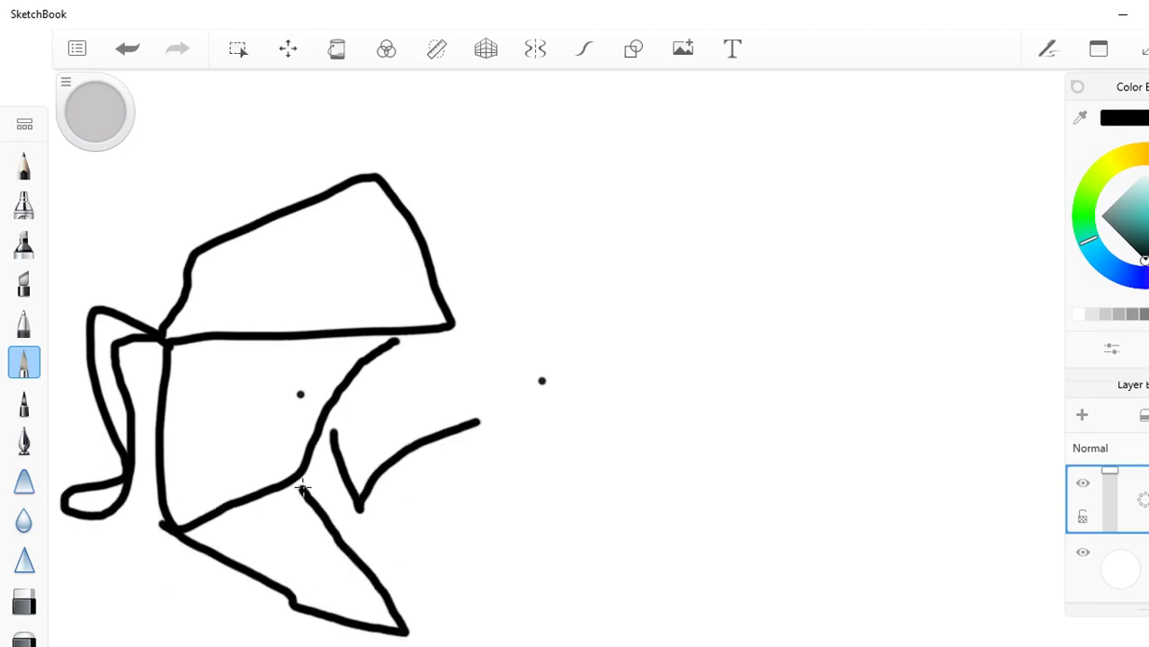
pyautogui.moveTo(283, 603); pyautogui.dragTo(232, 626)
pyautogui.moveTo(402, 629); pyautogui.dragTo(411, 644)
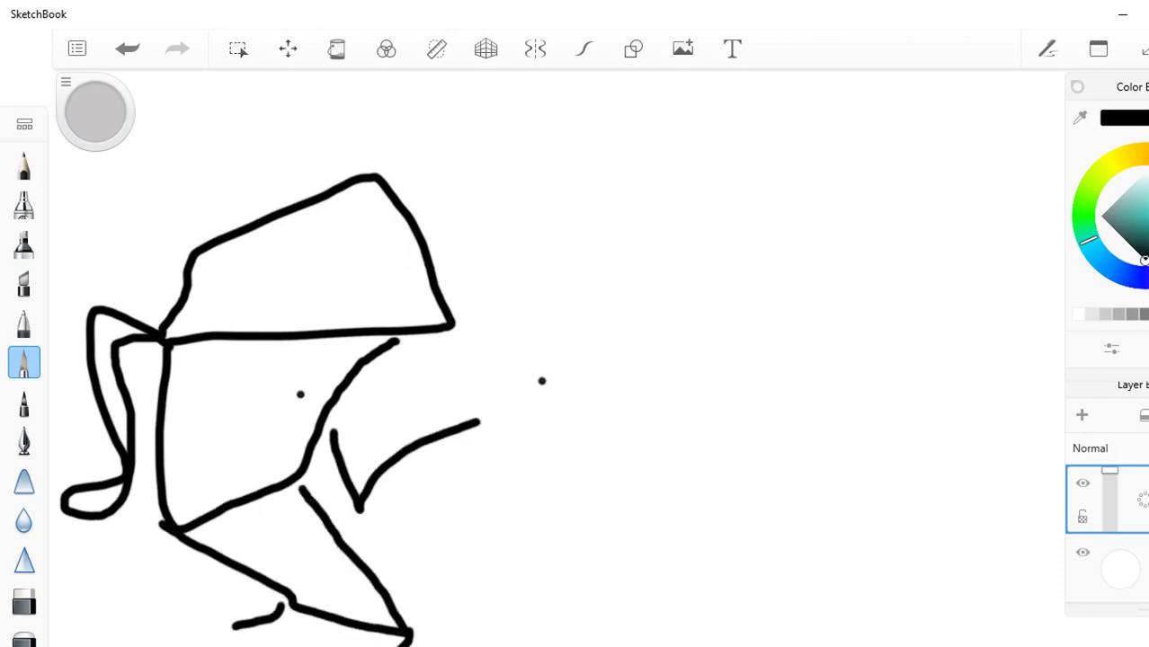
pyautogui.moveTo(275, 510); pyautogui.dragTo(178, 453)
pyautogui.moveTo(306, 509); pyautogui.dragTo(470, 486)
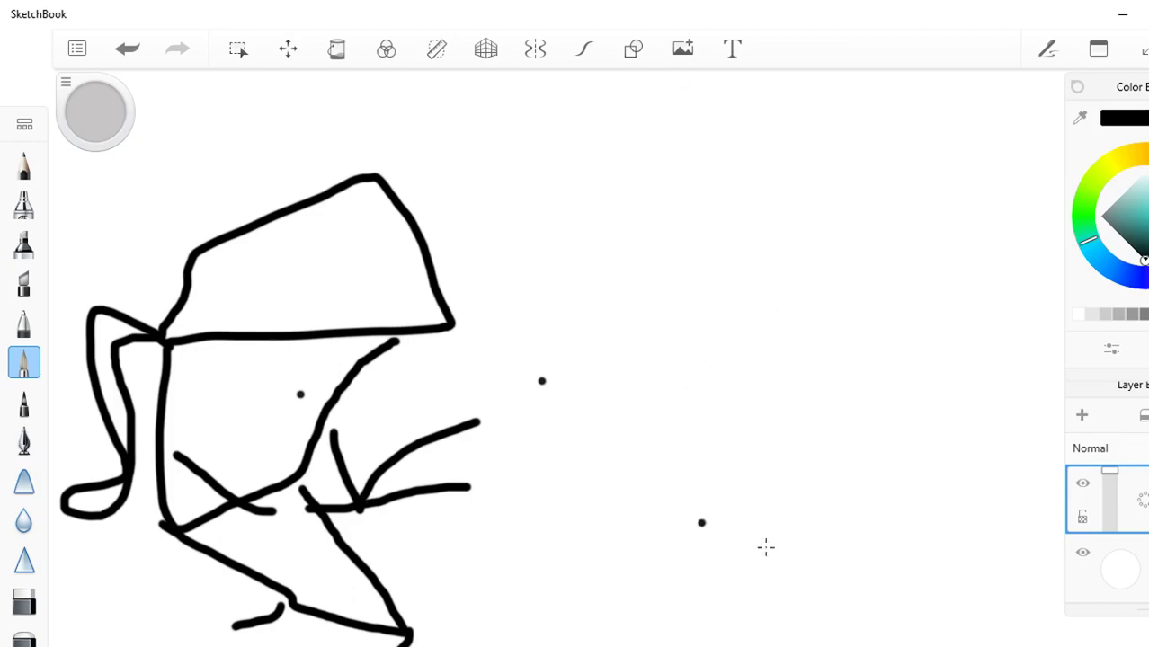
# Step: Draw a grave opposite the character as a wide block with a rounded headstone lettered "RiP"
pyautogui.moveTo(653, 438)
pyautogui.mouseDown()
pyautogui.moveTo(935, 576)
pyautogui.moveTo(908, 440)
pyautogui.mouseUp()
pyautogui.moveTo(825, 440); pyautogui.dragTo(651, 438)
pyautogui.moveTo(764, 440); pyautogui.dragTo(892, 469)
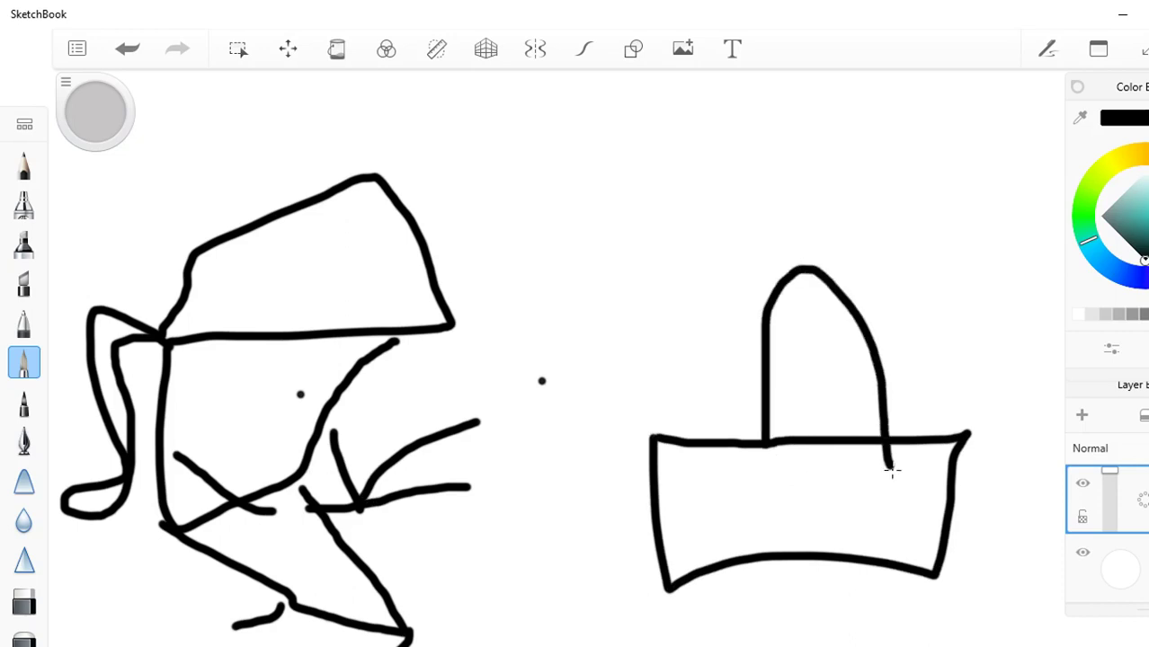
pyautogui.moveTo(780, 352)
pyautogui.mouseDown()
pyautogui.moveTo(784, 304)
pyautogui.moveTo(812, 309)
pyautogui.moveTo(783, 329)
pyautogui.moveTo(820, 373)
pyautogui.mouseUp()
pyautogui.click(826, 310)
pyautogui.moveTo(850, 331); pyautogui.dragTo(848, 382)
pyautogui.moveTo(852, 333)
pyautogui.mouseDown()
pyautogui.moveTo(870, 347)
pyautogui.moveTo(858, 364)
pyautogui.mouseUp()
# Step: Add a narrow rounded shape against the grave's side, with two small marked ovals joined by a line inside it
pyautogui.moveTo(947, 446)
pyautogui.mouseDown()
pyautogui.moveTo(1007, 466)
pyautogui.moveTo(943, 586)
pyautogui.mouseUp()
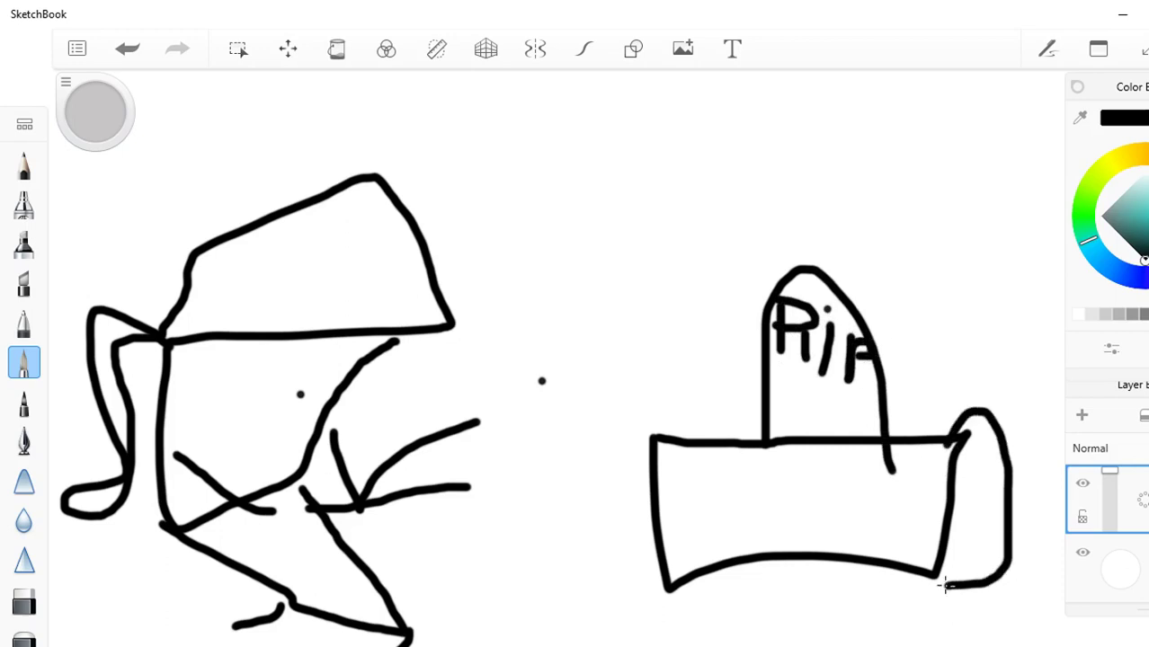
pyautogui.moveTo(988, 449); pyautogui.dragTo(1012, 446)
pyautogui.moveTo(989, 515)
pyautogui.mouseDown()
pyautogui.moveTo(957, 526)
pyautogui.moveTo(1001, 560)
pyautogui.moveTo(990, 512)
pyautogui.moveTo(974, 543)
pyautogui.mouseUp()
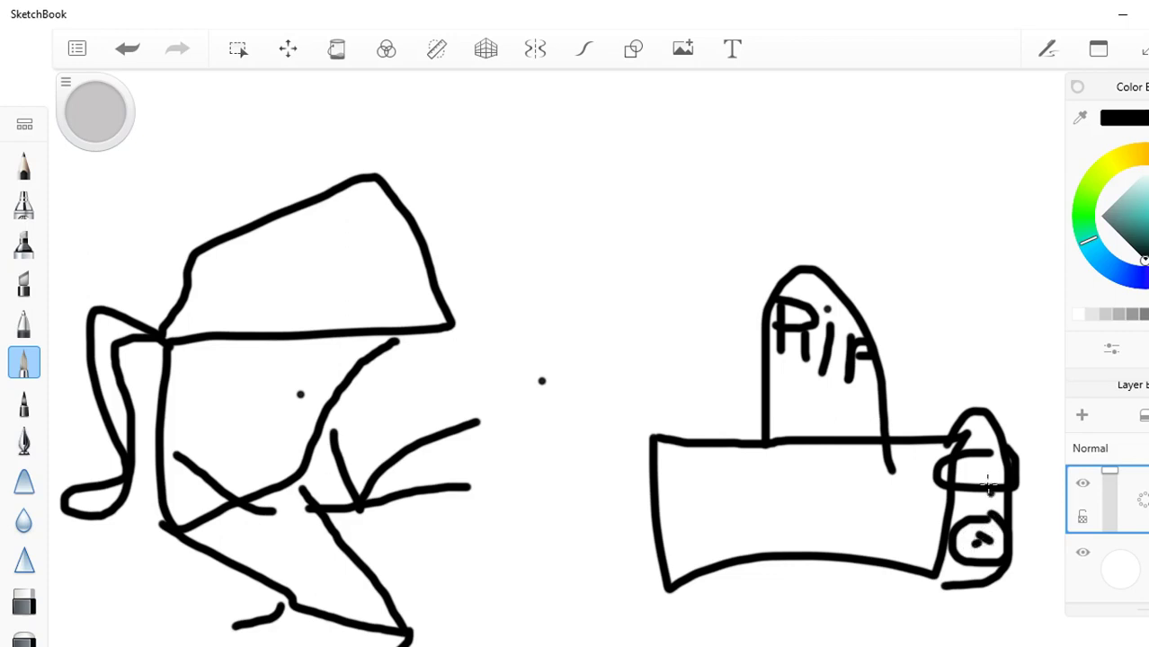
pyautogui.moveTo(981, 464)
pyautogui.mouseDown()
pyautogui.moveTo(997, 478)
pyautogui.moveTo(962, 487)
pyautogui.moveTo(972, 484)
pyautogui.moveTo(975, 518)
pyautogui.mouseUp()
# Step: Erase the V-shaped stroke by the character's chin, repair the arm line and draw an arched frown instead
pyautogui.click(27, 601)
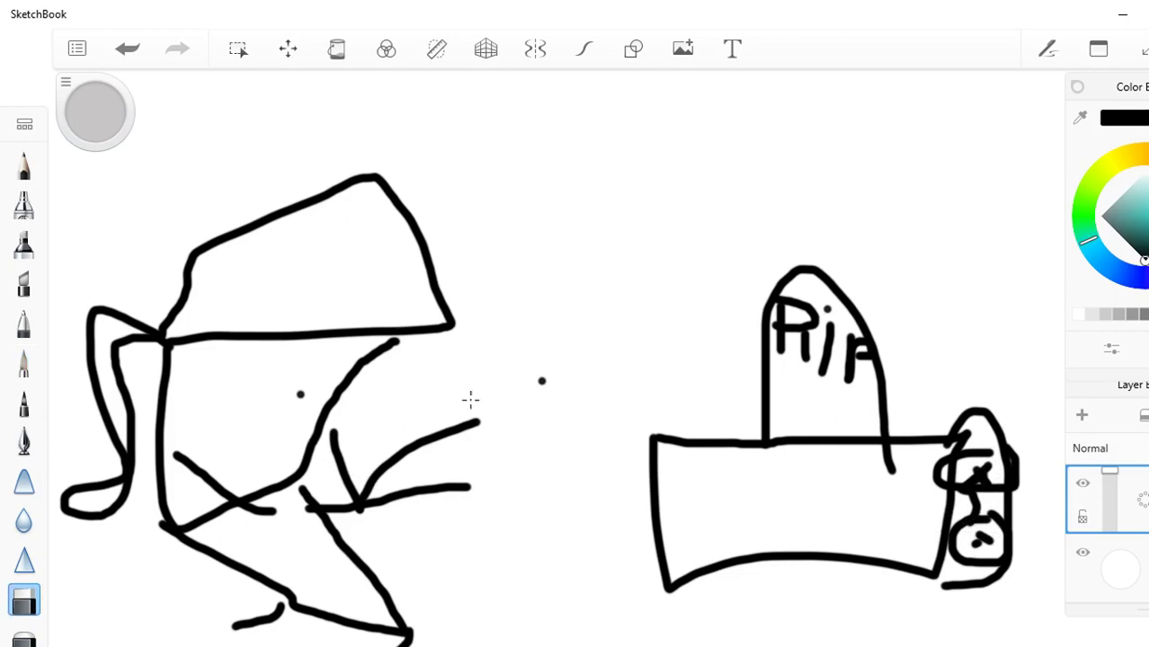
pyautogui.moveTo(335, 431)
pyautogui.mouseDown()
pyautogui.moveTo(365, 501)
pyautogui.moveTo(413, 451)
pyautogui.moveTo(473, 422)
pyautogui.mouseUp()
pyautogui.click(24, 362)
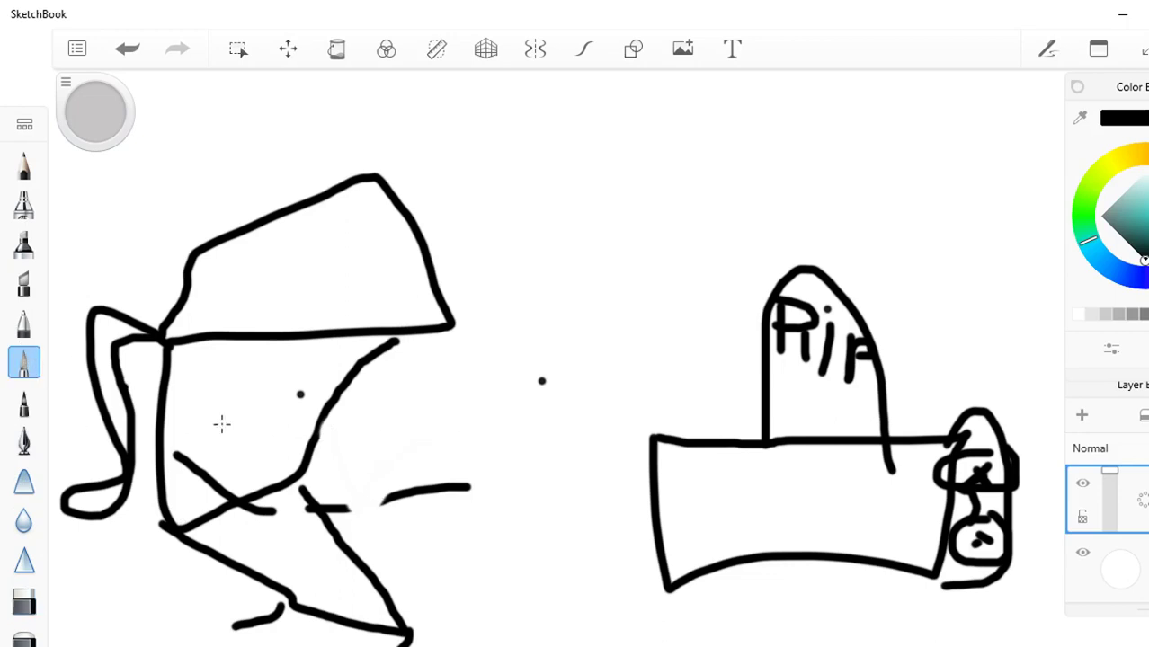
pyautogui.moveTo(389, 502); pyautogui.dragTo(338, 509)
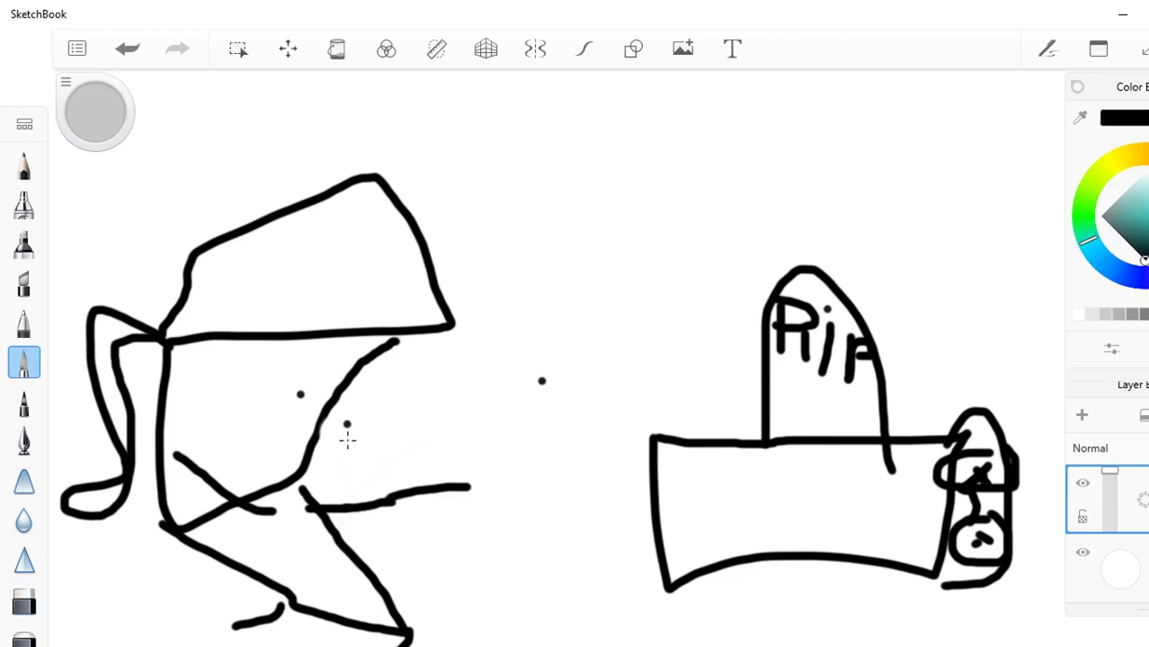
pyautogui.moveTo(348, 454)
pyautogui.mouseDown()
pyautogui.moveTo(385, 397)
pyautogui.moveTo(452, 454)
pyautogui.mouseUp()
pyautogui.click(93, 235)
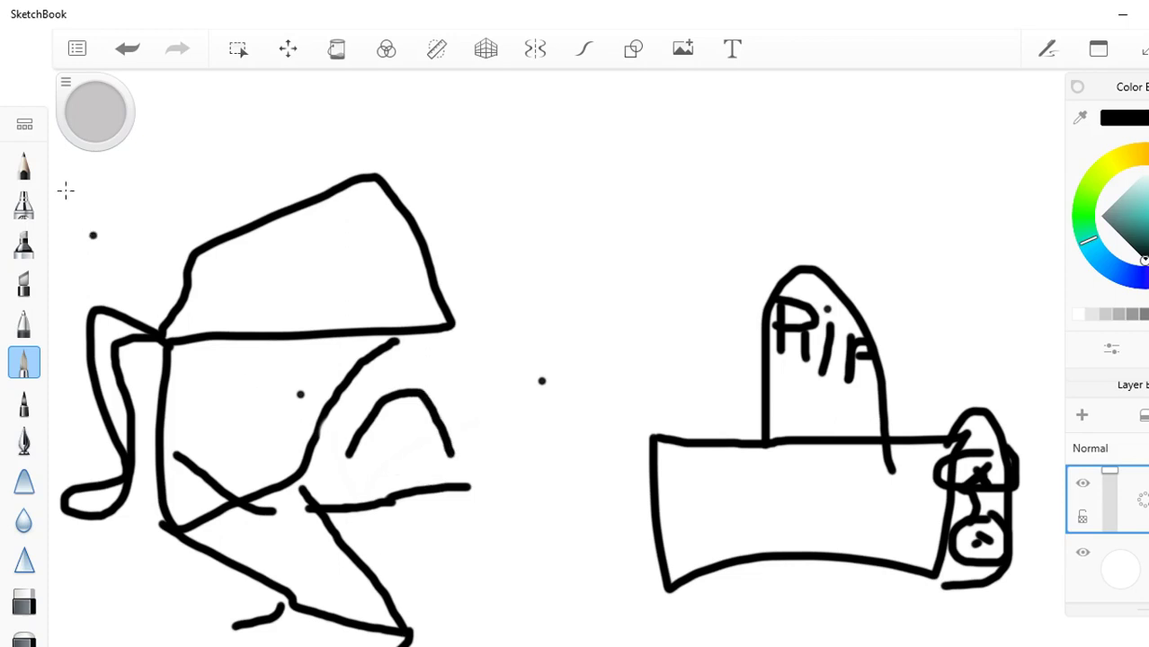
# Step: Discard the graveyard drawing unsaved and open a blank canvas
pyautogui.click(77, 49)
pyautogui.click(146, 99)
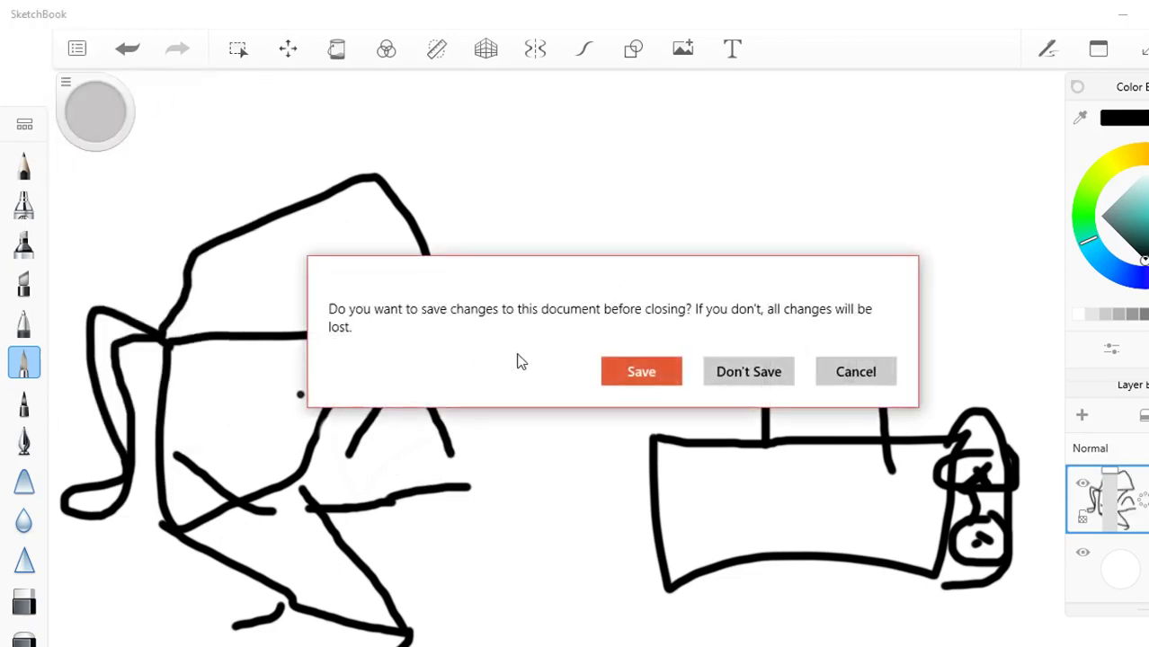
pyautogui.click(720, 376)
# Step: Draw a long flat table with two blocky legs across the middle of the canvas
pyautogui.moveTo(330, 409)
pyautogui.mouseDown()
pyautogui.moveTo(737, 410)
pyautogui.moveTo(754, 454)
pyautogui.moveTo(364, 460)
pyautogui.moveTo(332, 410)
pyautogui.mouseUp()
pyautogui.moveTo(369, 455)
pyautogui.mouseDown()
pyautogui.moveTo(377, 534)
pyautogui.moveTo(420, 471)
pyautogui.moveTo(414, 452)
pyautogui.mouseUp()
pyautogui.click(634, 494)
pyautogui.hotkey('ctrl', 'z')
pyautogui.moveTo(731, 460)
pyautogui.mouseDown()
pyautogui.moveTo(761, 516)
pyautogui.moveTo(765, 460)
pyautogui.mouseUp()
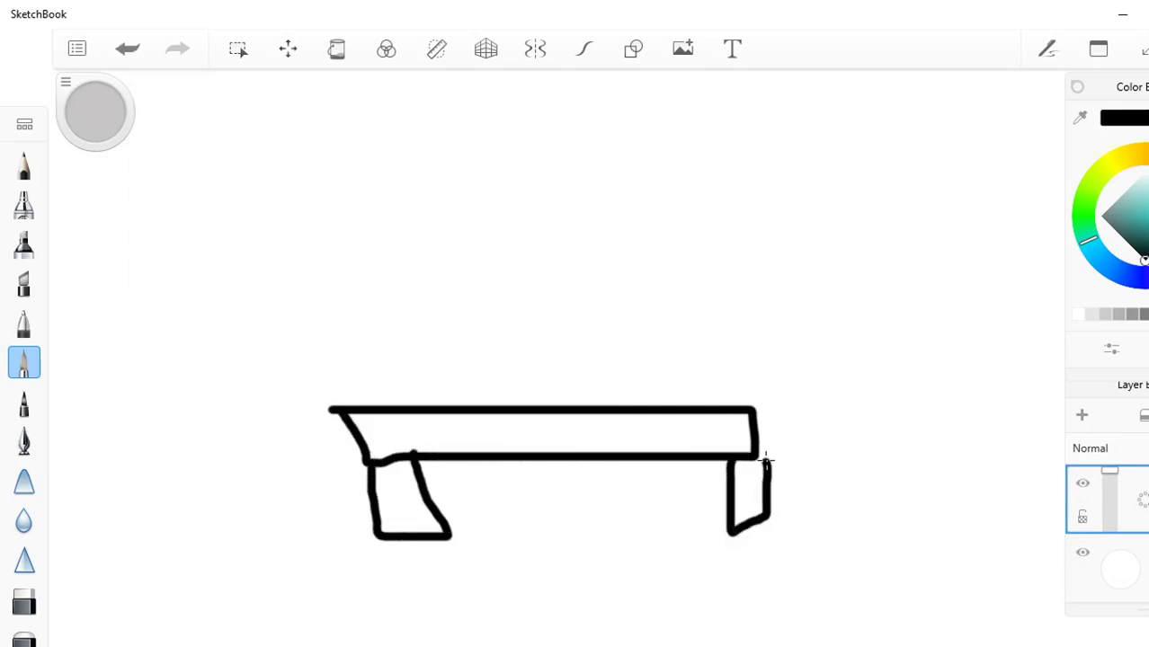
# Step: Draw a small figure at the table with a torso, two arms, a rounded capped head and short legs showing beneath the tabletop
pyautogui.moveTo(515, 297)
pyautogui.mouseDown()
pyautogui.moveTo(569, 406)
pyautogui.moveTo(564, 287)
pyautogui.moveTo(513, 292)
pyautogui.moveTo(510, 406)
pyautogui.mouseUp()
pyautogui.click(525, 387)
pyautogui.hotkey('ctrl', 'z')
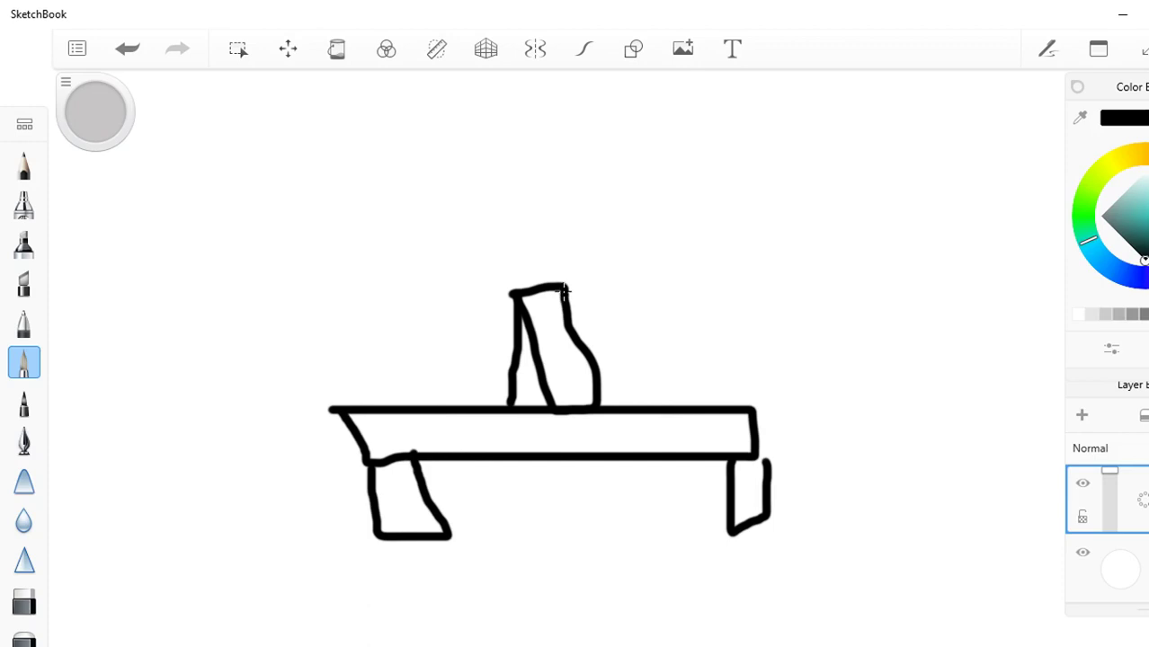
pyautogui.moveTo(564, 290)
pyautogui.mouseDown()
pyautogui.moveTo(610, 334)
pyautogui.moveTo(600, 353)
pyautogui.moveTo(514, 376)
pyautogui.mouseUp()
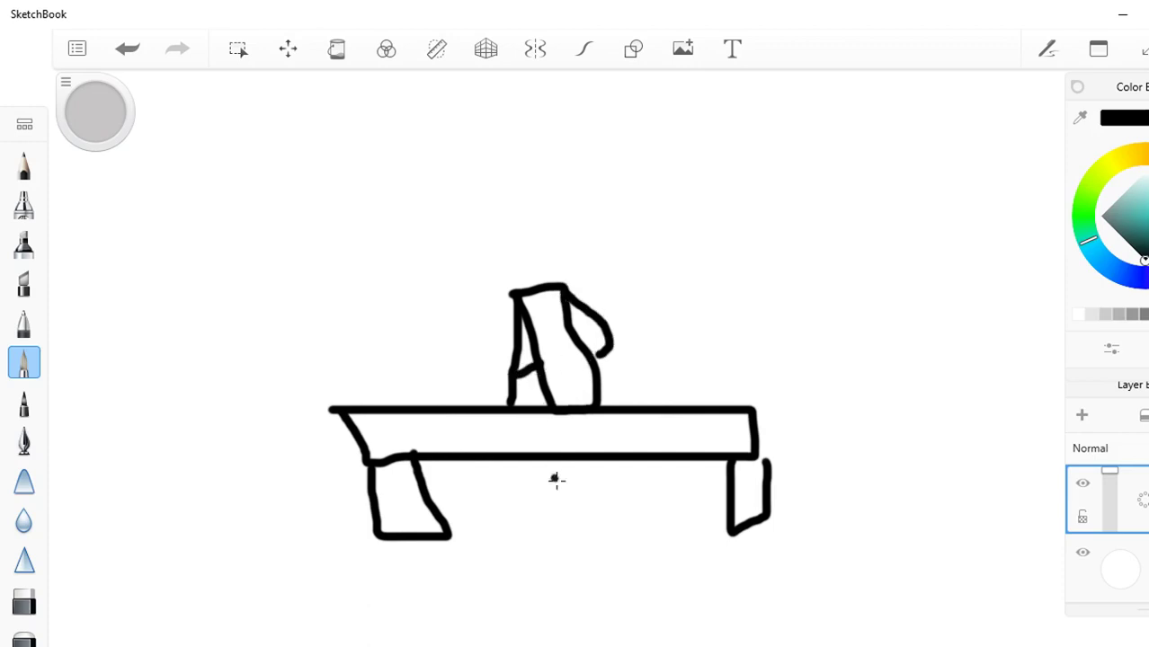
pyautogui.moveTo(506, 460); pyautogui.dragTo(498, 486)
pyautogui.moveTo(550, 460); pyautogui.dragTo(545, 478)
pyautogui.moveTo(515, 292)
pyautogui.mouseDown()
pyautogui.moveTo(541, 221)
pyautogui.moveTo(580, 270)
pyautogui.moveTo(568, 280)
pyautogui.moveTo(522, 263)
pyautogui.moveTo(539, 304)
pyautogui.moveTo(559, 290)
pyautogui.moveTo(555, 251)
pyautogui.moveTo(503, 253)
pyautogui.moveTo(580, 237)
pyautogui.mouseUp()
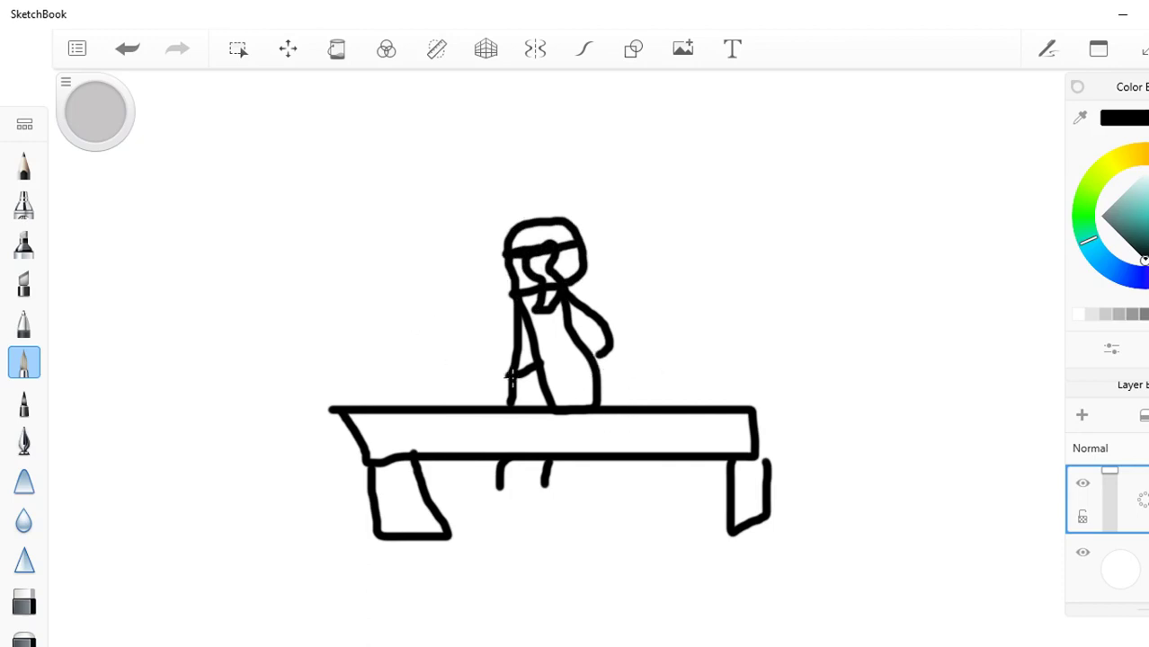
# Step: Move the table and figure toward the canvas's lower-right corner and apply the transformation
pyautogui.click(287, 49)
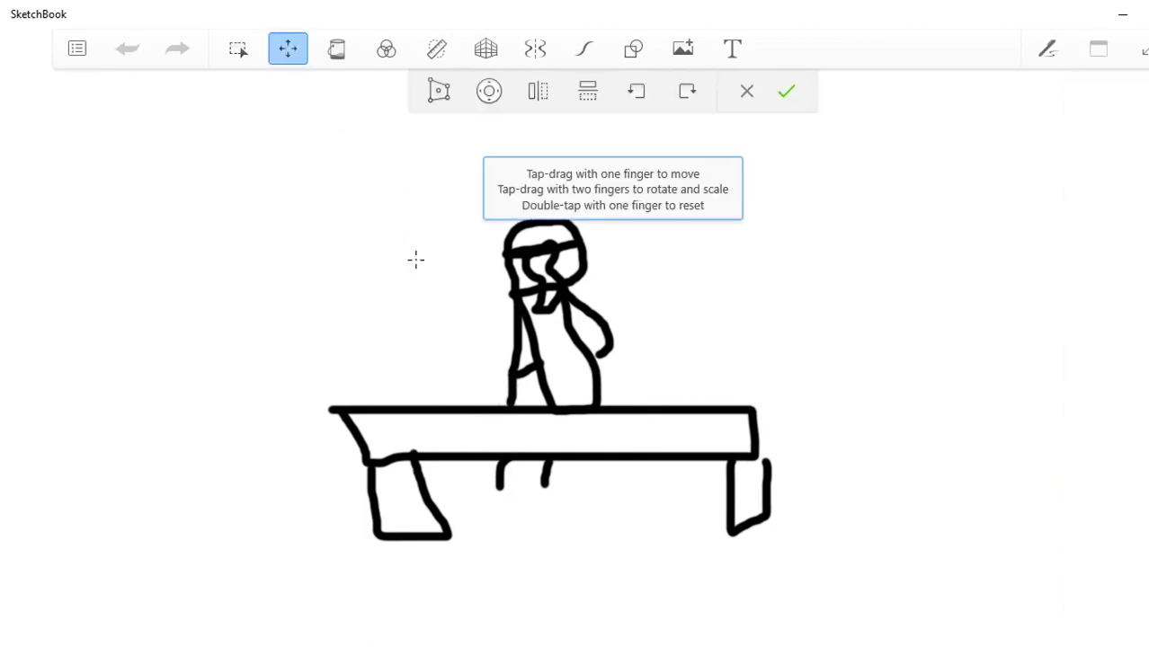
pyautogui.moveTo(481, 366); pyautogui.dragTo(603, 440)
pyautogui.moveTo(763, 510); pyautogui.dragTo(812, 508)
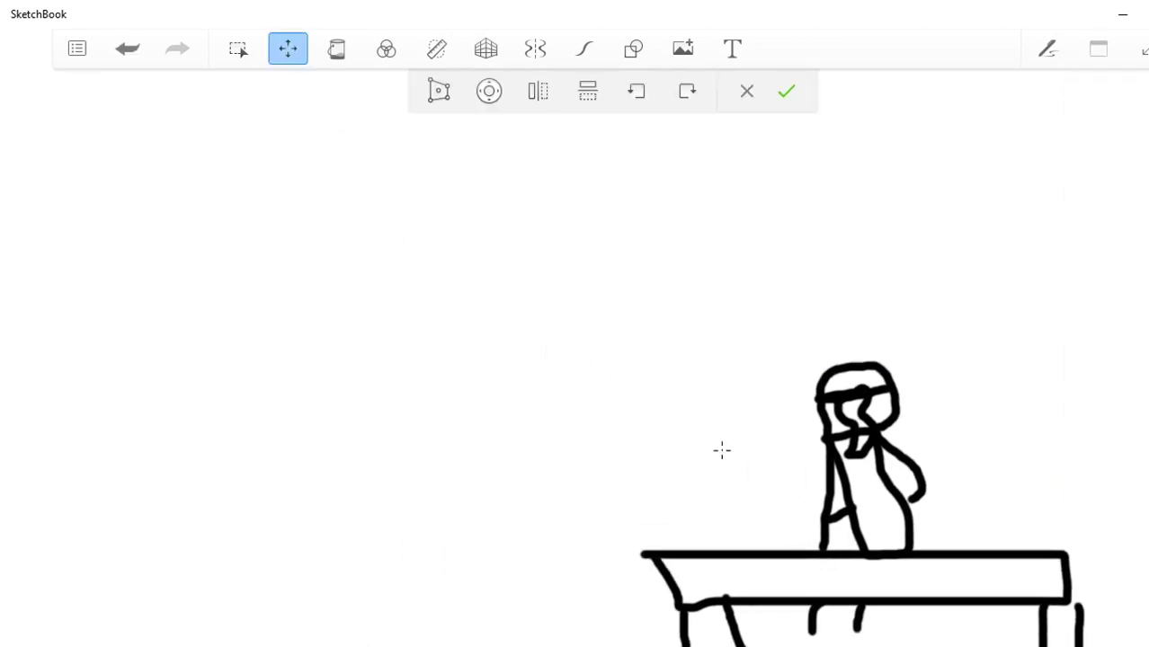
pyautogui.click(788, 90)
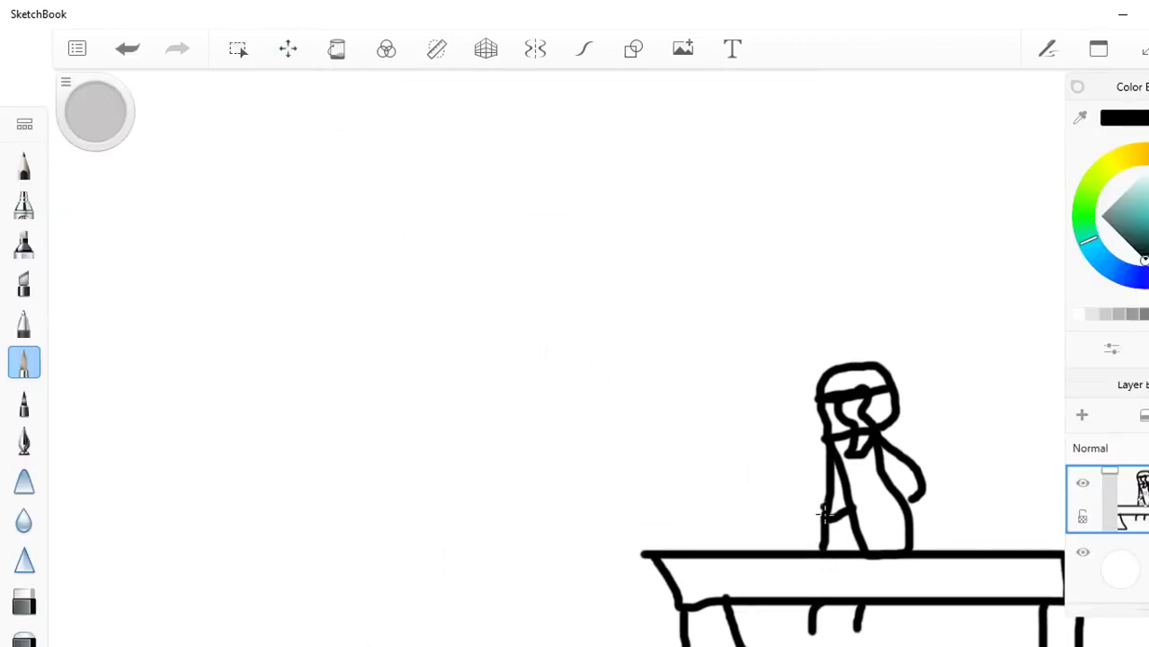
# Step: Draw a second character's oval head in the canvas's upper-left area with brows, short-stroke eyes, spiky hair tufts and a flat mouth
pyautogui.moveTo(288, 133)
pyautogui.mouseDown()
pyautogui.moveTo(255, 151)
pyautogui.moveTo(305, 290)
pyautogui.moveTo(375, 225)
pyautogui.moveTo(346, 163)
pyautogui.moveTo(288, 126)
pyautogui.mouseUp()
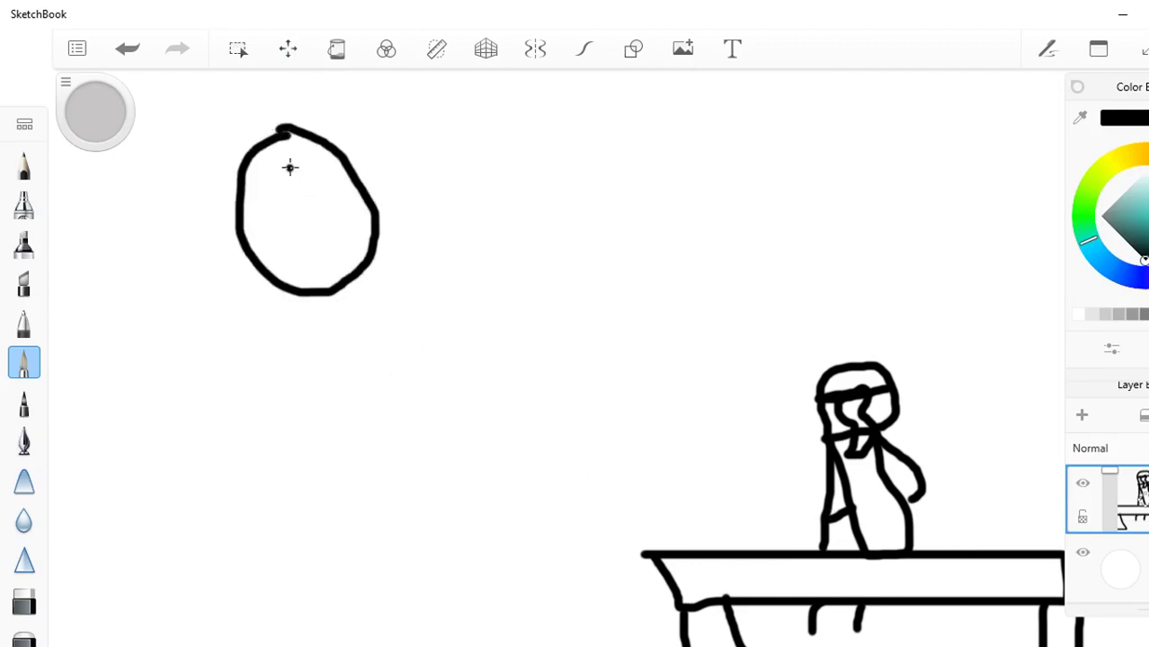
pyautogui.moveTo(262, 170); pyautogui.dragTo(395, 162)
pyautogui.moveTo(309, 189); pyautogui.dragTo(311, 202)
pyautogui.moveTo(390, 185); pyautogui.dragTo(390, 198)
pyautogui.moveTo(305, 134)
pyautogui.mouseDown()
pyautogui.moveTo(366, 125)
pyautogui.moveTo(417, 138)
pyautogui.moveTo(337, 156)
pyautogui.mouseUp()
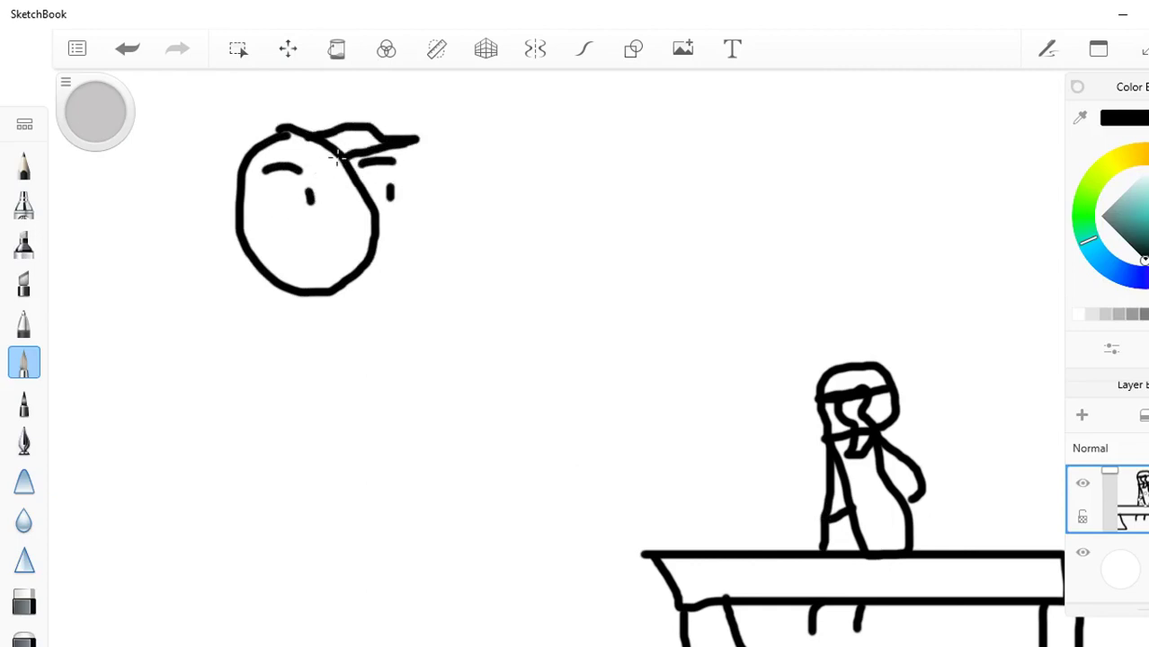
pyautogui.moveTo(277, 136)
pyautogui.mouseDown()
pyautogui.moveTo(224, 146)
pyautogui.moveTo(215, 194)
pyautogui.moveTo(186, 210)
pyautogui.moveTo(230, 205)
pyautogui.moveTo(232, 156)
pyautogui.moveTo(250, 147)
pyautogui.moveTo(253, 105)
pyautogui.moveTo(278, 106)
pyautogui.moveTo(298, 79)
pyautogui.moveTo(319, 126)
pyautogui.mouseUp()
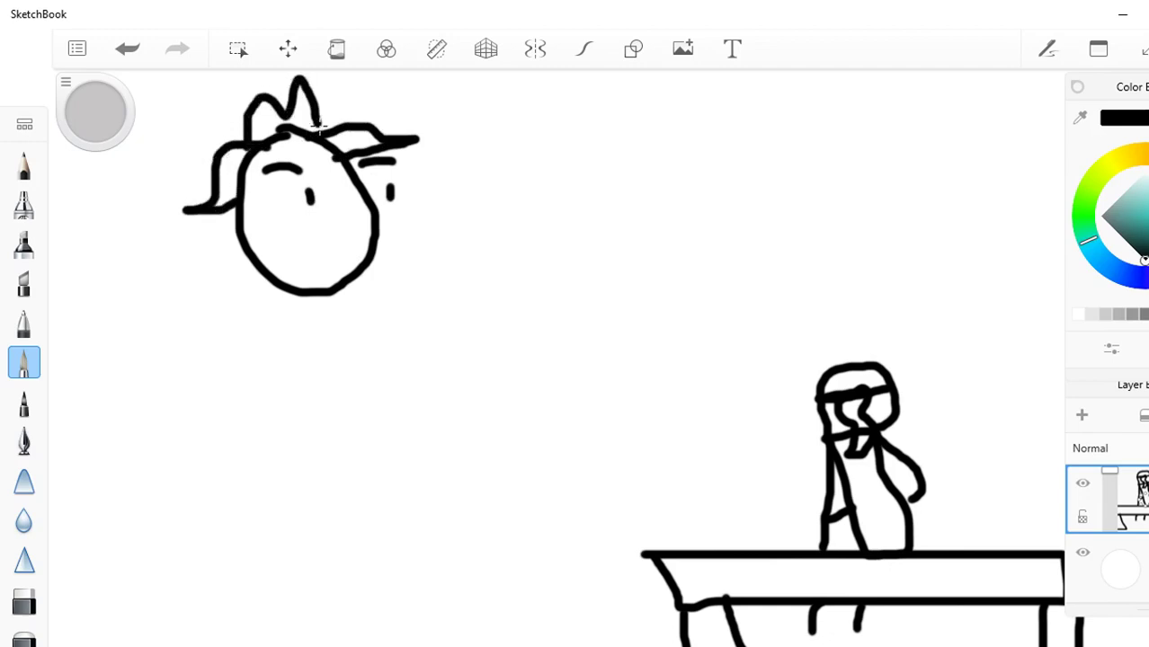
pyautogui.moveTo(287, 252); pyautogui.dragTo(337, 250)
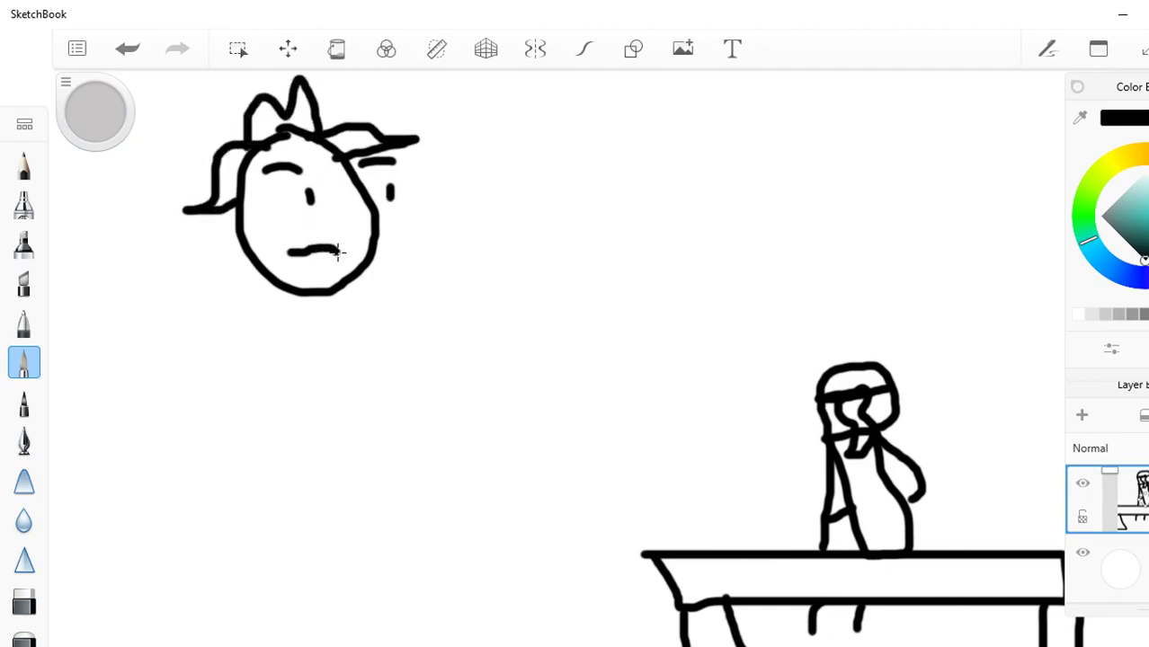
# Step: Give the spiky-haired character a narrow torso, two short legs, a small arm and a very long arm reaching the seated figure's head
pyautogui.moveTo(306, 292)
pyautogui.mouseDown()
pyautogui.moveTo(341, 378)
pyautogui.moveTo(328, 282)
pyautogui.moveTo(739, 362)
pyautogui.mouseUp()
pyautogui.moveTo(814, 364); pyautogui.dragTo(620, 481)
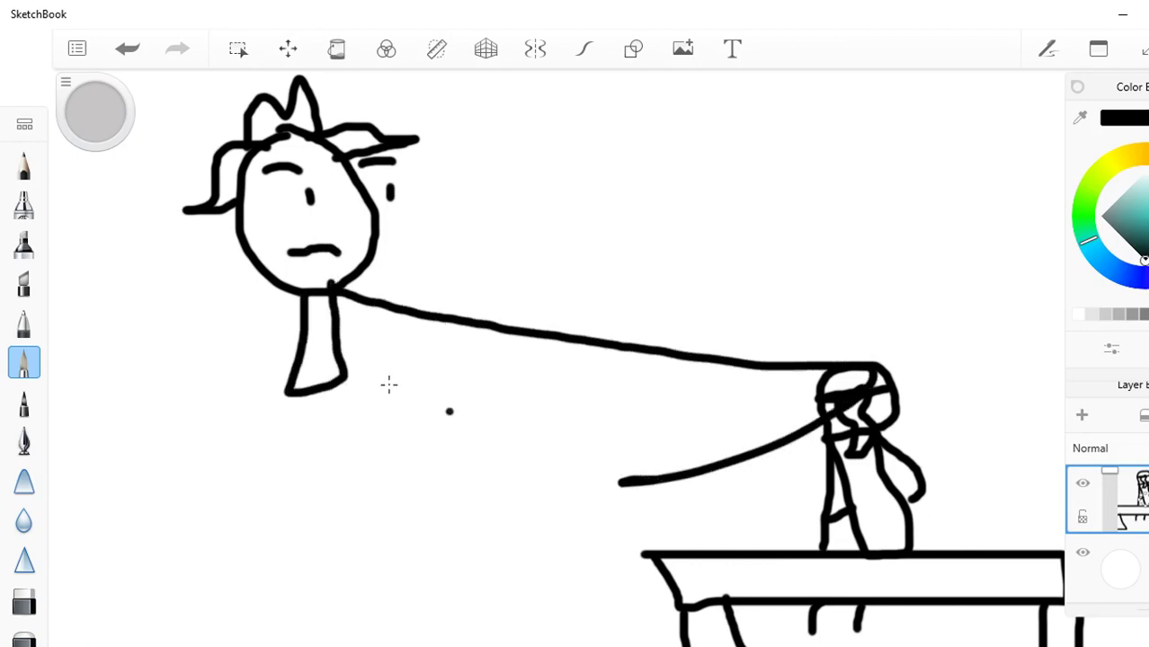
pyautogui.moveTo(298, 297); pyautogui.dragTo(238, 355)
pyautogui.moveTo(278, 391); pyautogui.dragTo(276, 438)
pyautogui.moveTo(345, 378); pyautogui.dragTo(348, 403)
pyautogui.click(270, 255)
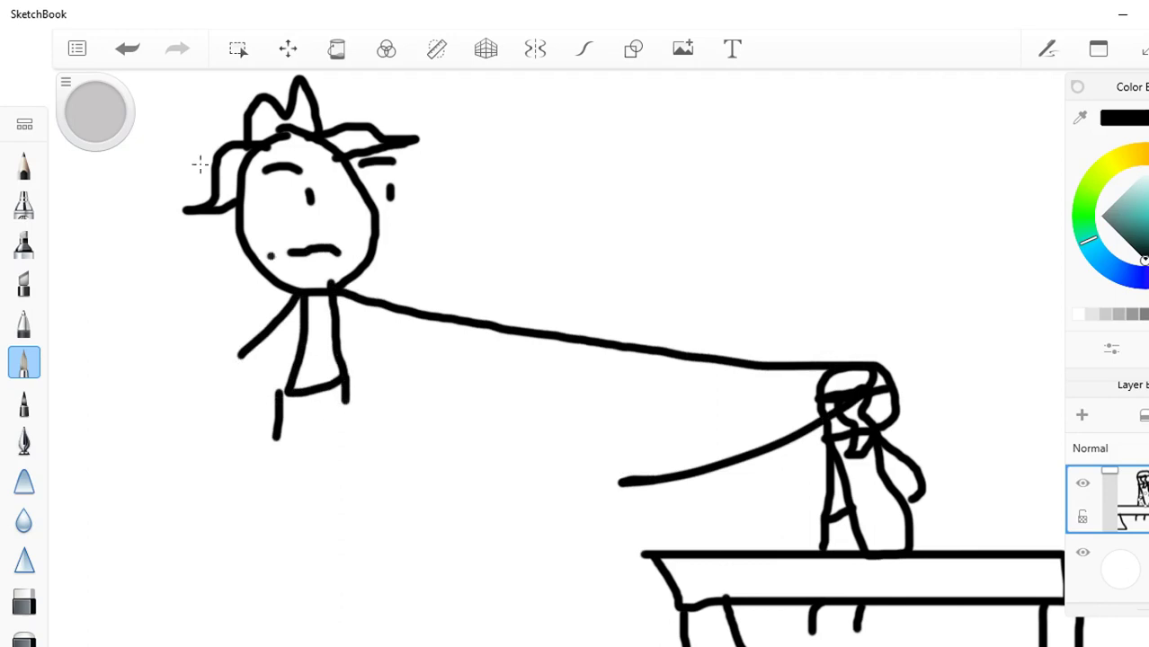
# Step: Discard the table scene unsaved and open a new blank sketch
pyautogui.click(76, 47)
pyautogui.click(175, 98)
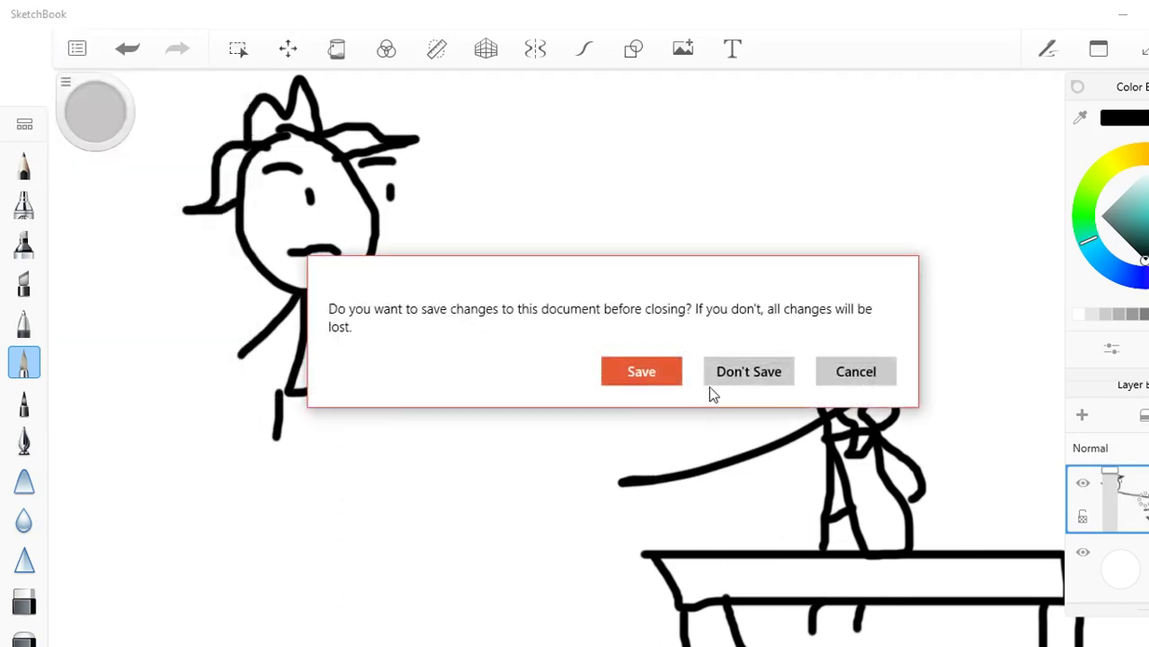
pyautogui.click(711, 382)
# Step: Draw a small round head with a peaked cap, ponytail, dot eyes and triangular open mouth, plus a short torso below
pyautogui.moveTo(667, 310)
pyautogui.mouseDown()
pyautogui.moveTo(584, 363)
pyautogui.moveTo(639, 421)
pyautogui.moveTo(720, 374)
pyautogui.moveTo(667, 300)
pyautogui.moveTo(559, 319)
pyautogui.moveTo(583, 339)
pyautogui.moveTo(761, 378)
pyautogui.moveTo(772, 420)
pyautogui.moveTo(802, 434)
pyautogui.moveTo(805, 381)
pyautogui.moveTo(756, 316)
pyautogui.moveTo(719, 367)
pyautogui.mouseUp()
pyautogui.click(687, 388)
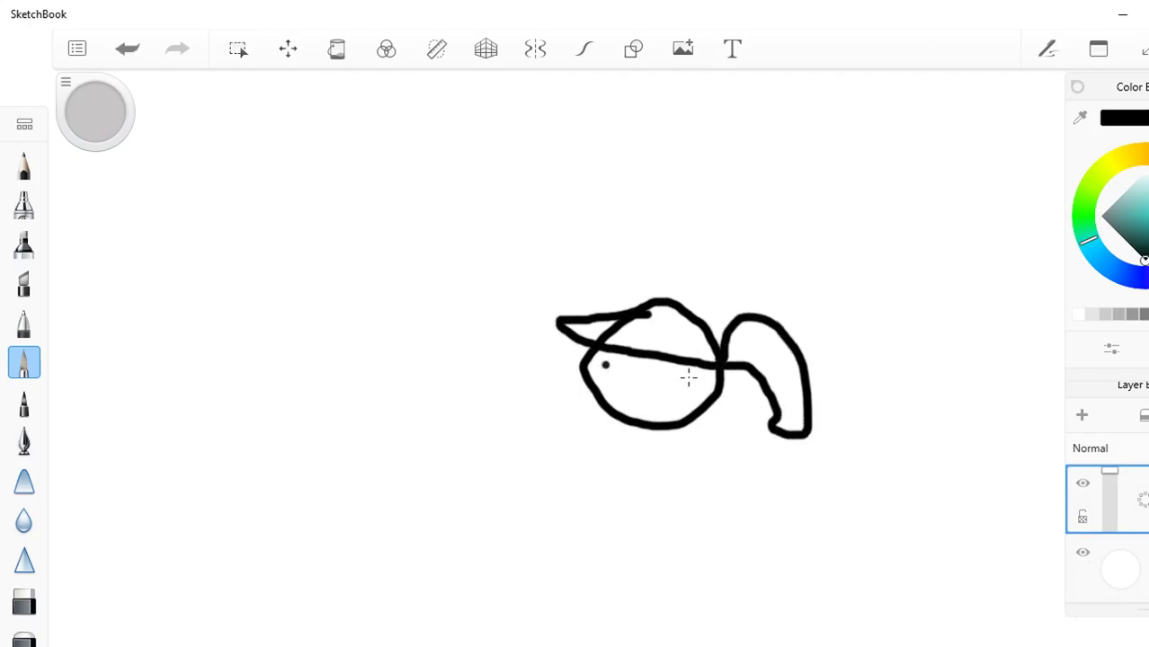
pyautogui.moveTo(632, 413)
pyautogui.mouseDown()
pyautogui.moveTo(659, 354)
pyautogui.moveTo(680, 423)
pyautogui.moveTo(651, 496)
pyautogui.moveTo(729, 471)
pyautogui.moveTo(703, 430)
pyautogui.mouseUp()
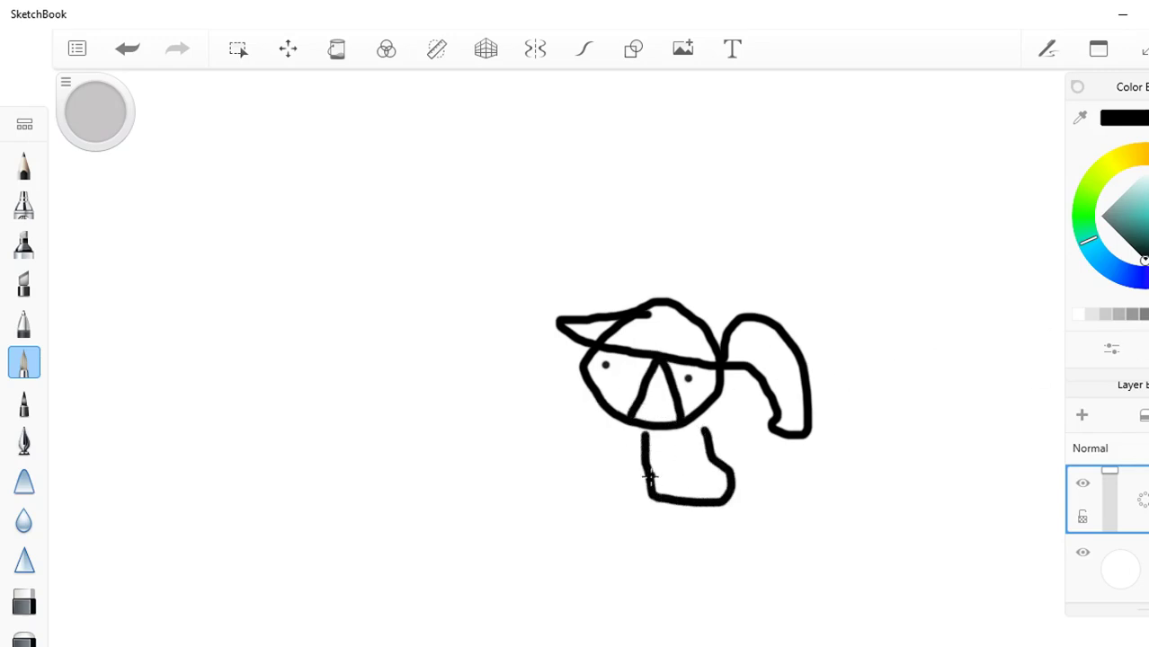
# Step: Add two short arms and two short legs to the small capped character
pyautogui.moveTo(635, 447); pyautogui.dragTo(620, 483)
pyautogui.click(686, 478)
pyautogui.moveTo(734, 447); pyautogui.dragTo(751, 468)
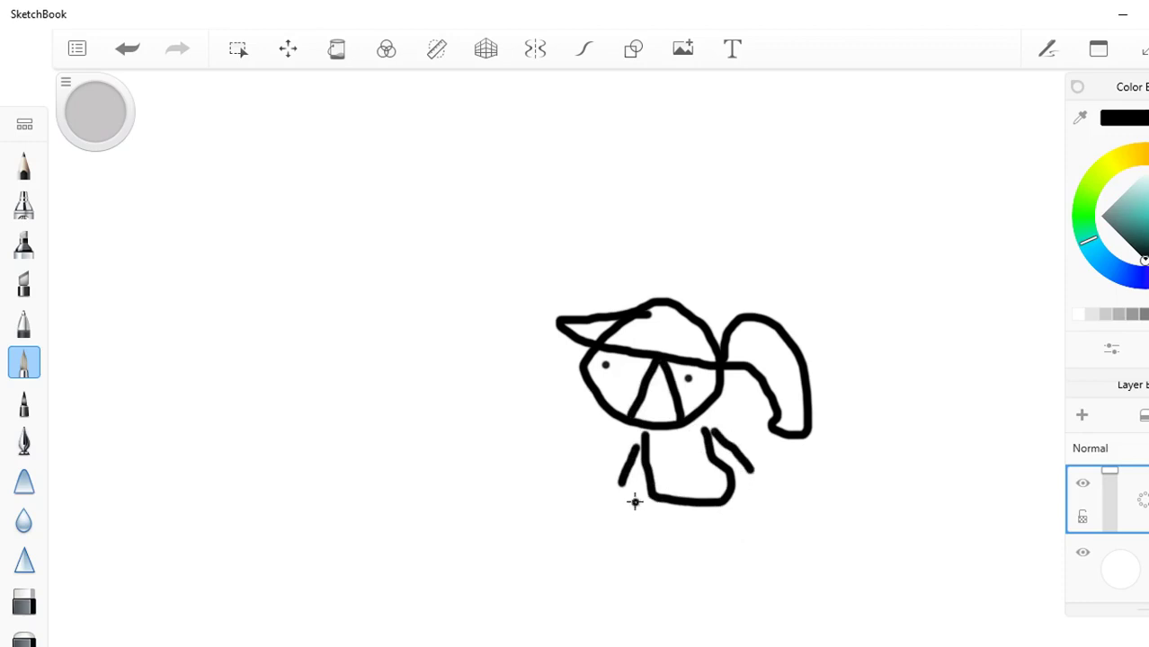
pyautogui.moveTo(620, 505); pyautogui.dragTo(620, 539)
pyautogui.click(632, 521)
pyautogui.moveTo(710, 503); pyautogui.dragTo(695, 541)
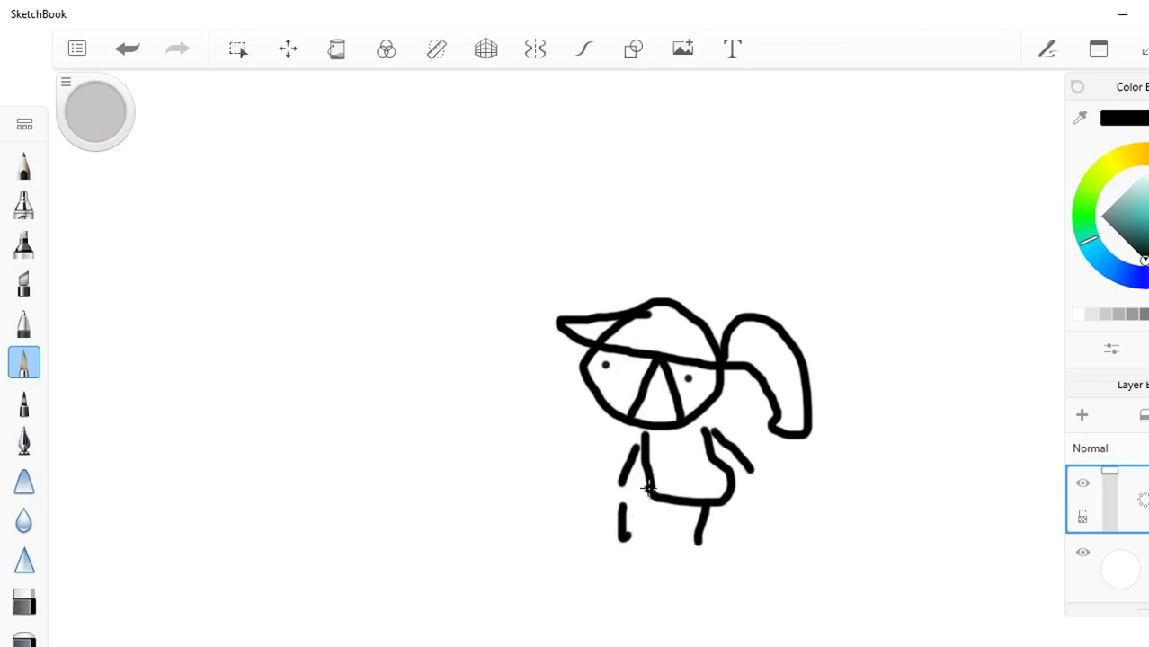
pyautogui.moveTo(647, 486); pyautogui.dragTo(604, 512)
# Step: Draw a large pointed speech bubble up and left of the character and scrawl jagged lettering inside it
pyautogui.moveTo(325, 199)
pyautogui.mouseDown()
pyautogui.moveTo(328, 315)
pyautogui.moveTo(521, 218)
pyautogui.moveTo(334, 181)
pyautogui.moveTo(441, 271)
pyautogui.moveTo(376, 328)
pyautogui.moveTo(384, 225)
pyautogui.moveTo(401, 295)
pyautogui.mouseUp()
pyautogui.click(376, 359)
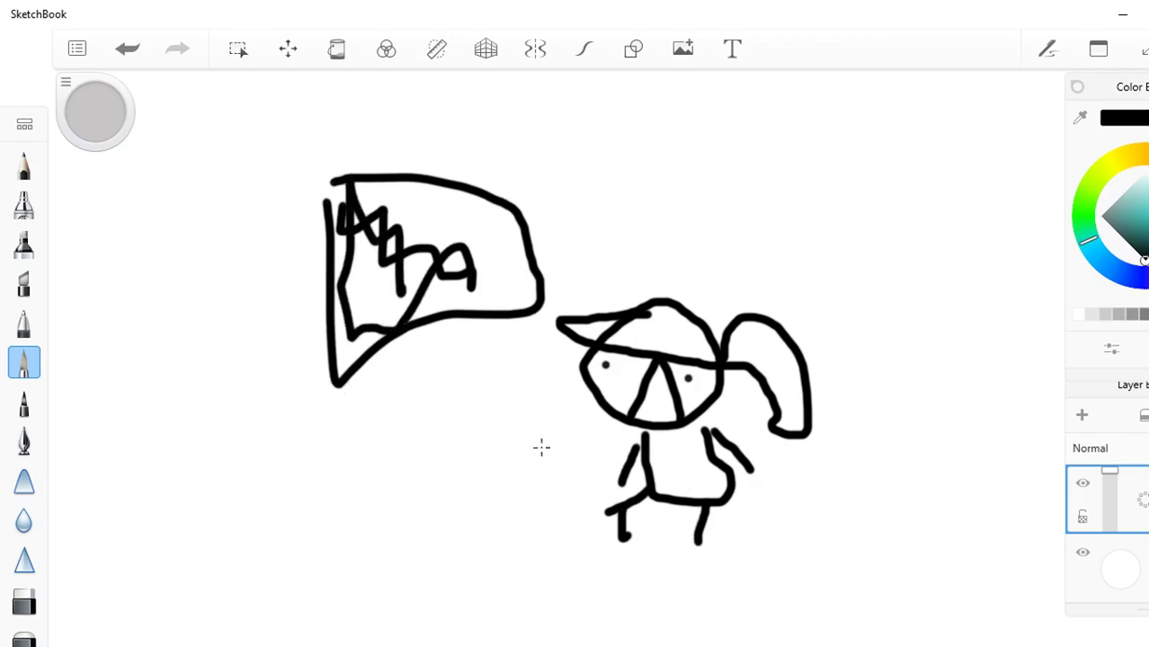
# Step: Discard the speech bubble scene unsaved and open a new blank sketch
pyautogui.click(76, 48)
pyautogui.click(163, 101)
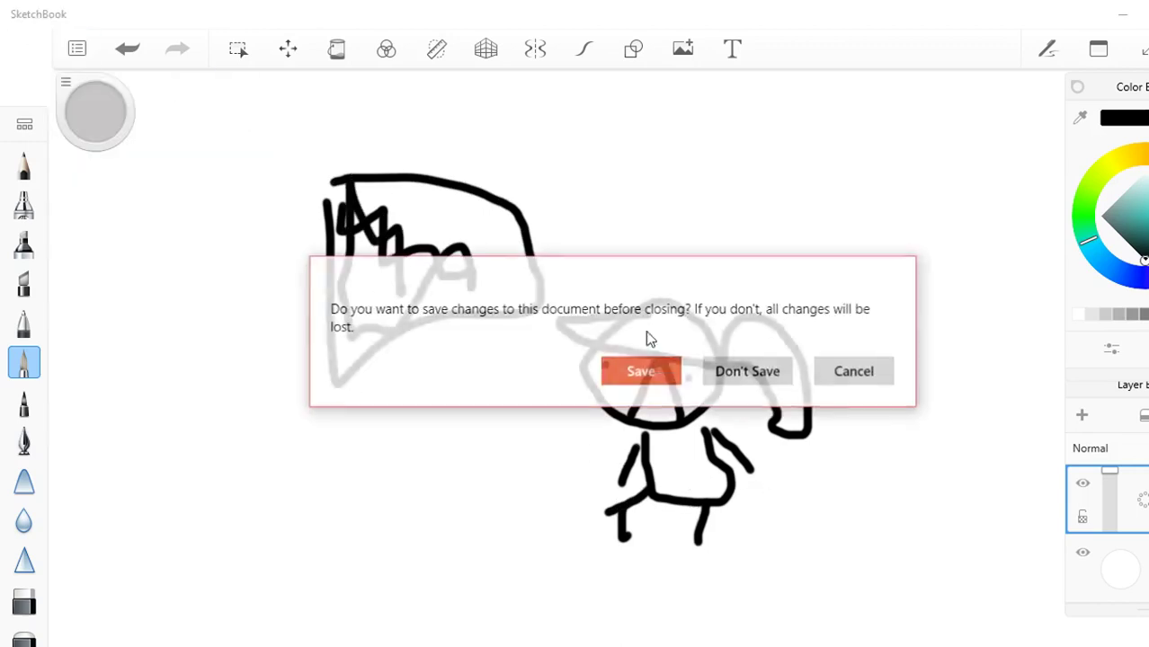
pyautogui.click(723, 373)
# Step: Draw a small rounded head with a peaked cap, thin ponytail, two short eye strokes and a downturned mouth
pyautogui.moveTo(317, 329)
pyautogui.mouseDown()
pyautogui.moveTo(279, 410)
pyautogui.moveTo(417, 410)
pyautogui.moveTo(403, 358)
pyautogui.moveTo(346, 305)
pyautogui.moveTo(311, 310)
pyautogui.mouseUp()
pyautogui.moveTo(274, 360)
pyautogui.mouseDown()
pyautogui.moveTo(454, 377)
pyautogui.moveTo(447, 355)
pyautogui.moveTo(385, 321)
pyautogui.moveTo(307, 314)
pyautogui.moveTo(269, 391)
pyautogui.moveTo(204, 417)
pyautogui.moveTo(291, 421)
pyautogui.mouseUp()
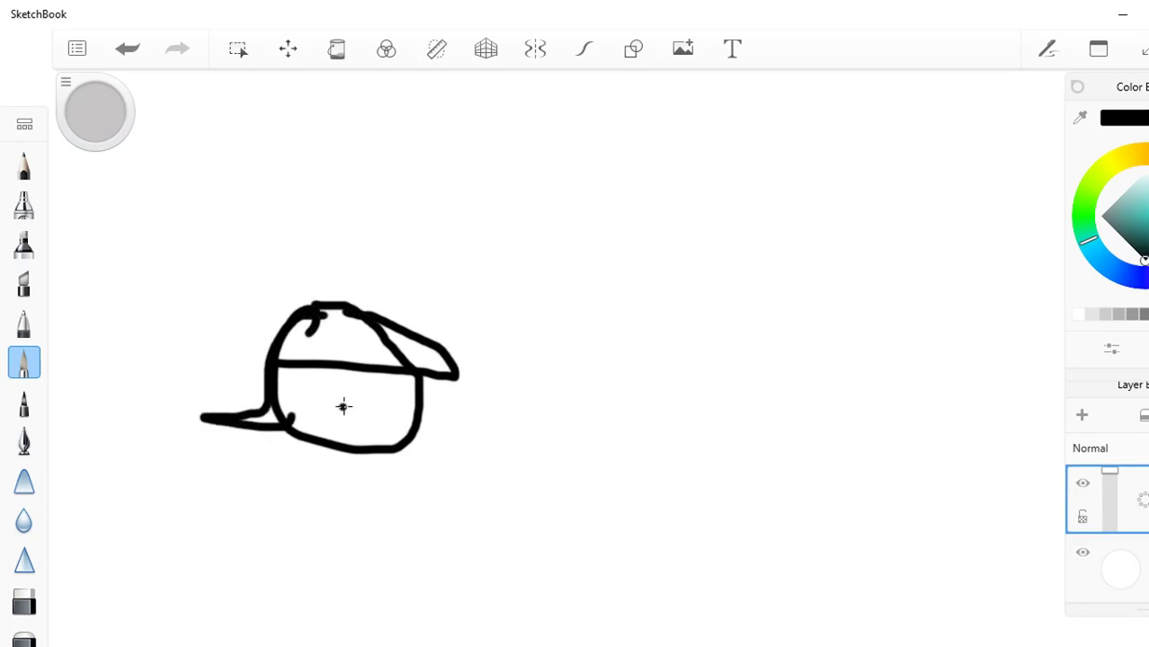
pyautogui.moveTo(346, 385); pyautogui.dragTo(353, 405)
pyautogui.moveTo(412, 385); pyautogui.dragTo(403, 423)
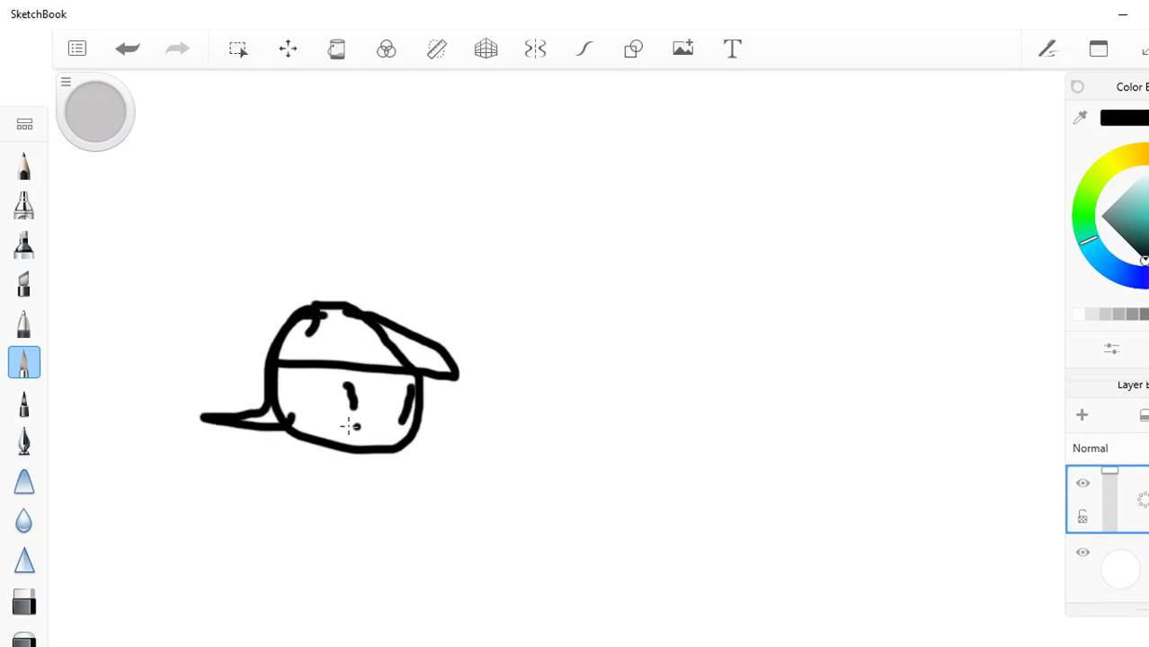
pyautogui.moveTo(334, 428)
pyautogui.mouseDown()
pyautogui.moveTo(372, 403)
pyautogui.moveTo(379, 459)
pyautogui.mouseUp()
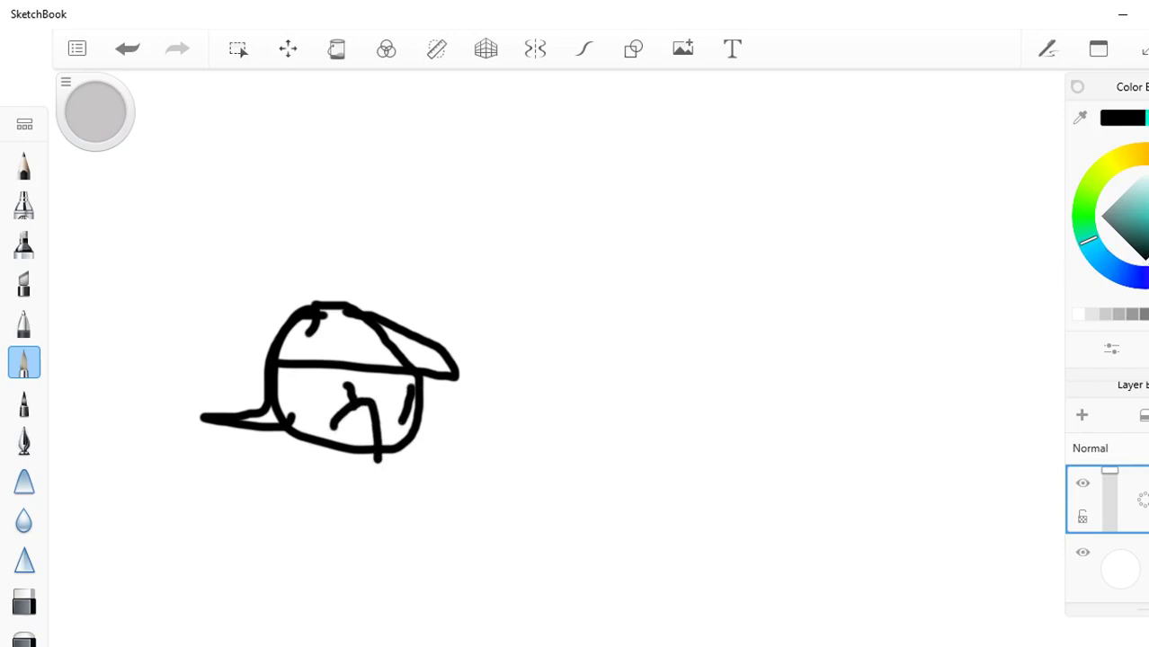
# Step: Add two short cyan tear strokes across the capped character's face, then return the brush color to black
pyautogui.click(1144, 117)
pyautogui.click(457, 368)
pyautogui.moveTo(401, 426); pyautogui.dragTo(456, 442)
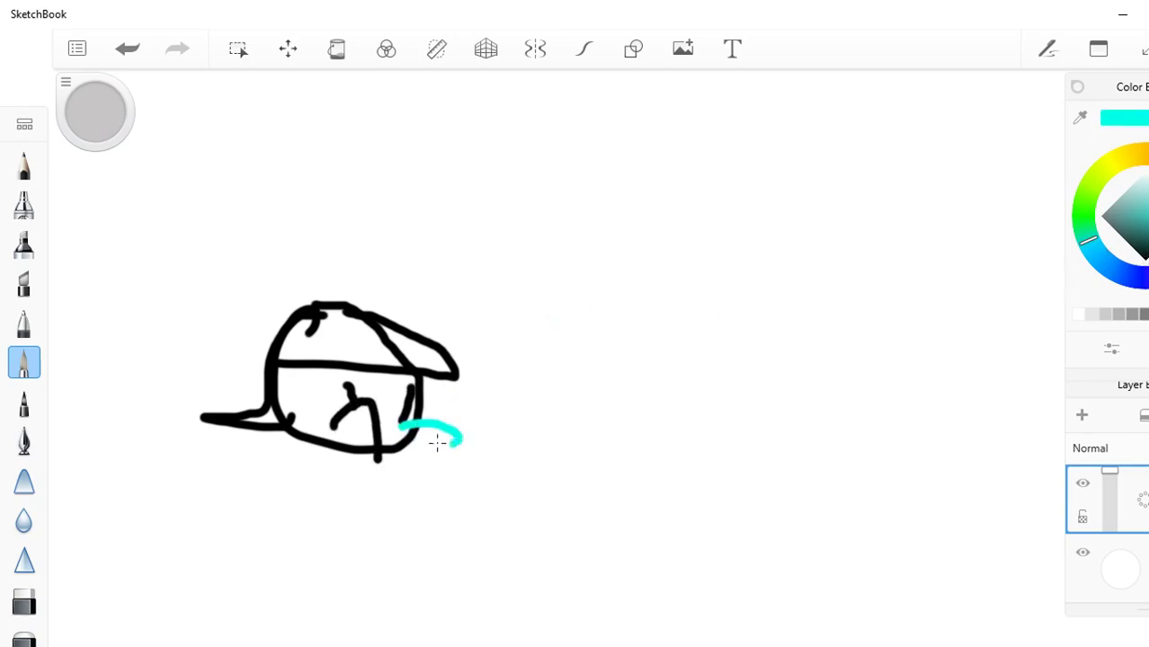
pyautogui.moveTo(292, 390); pyautogui.dragTo(372, 410)
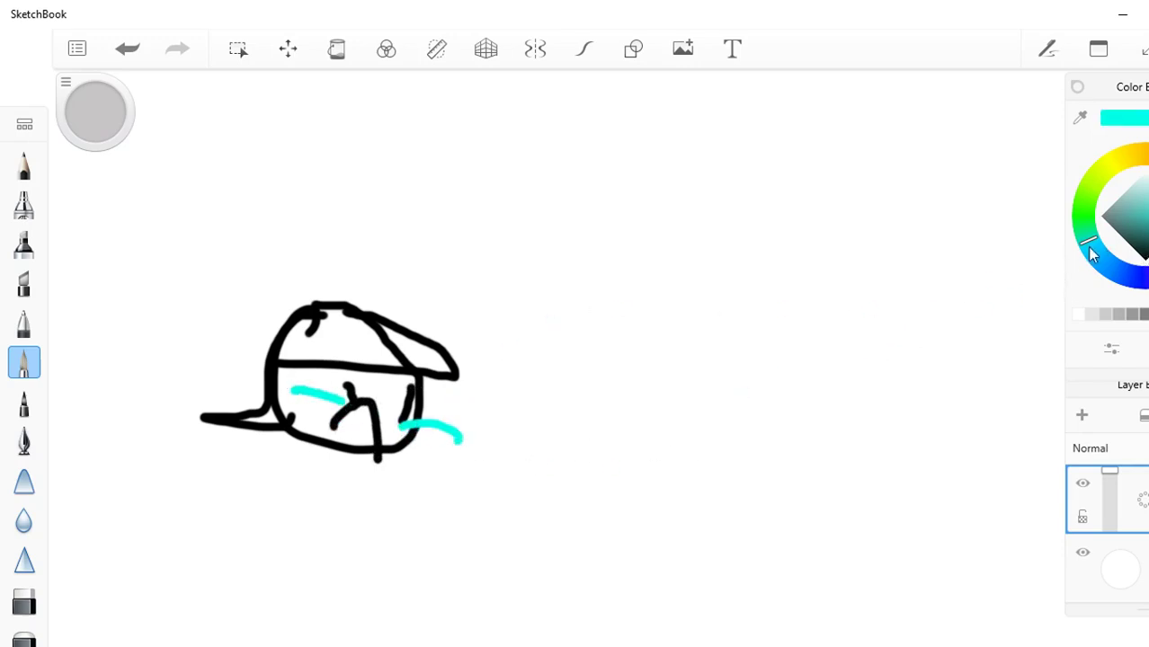
pyautogui.click(1143, 118)
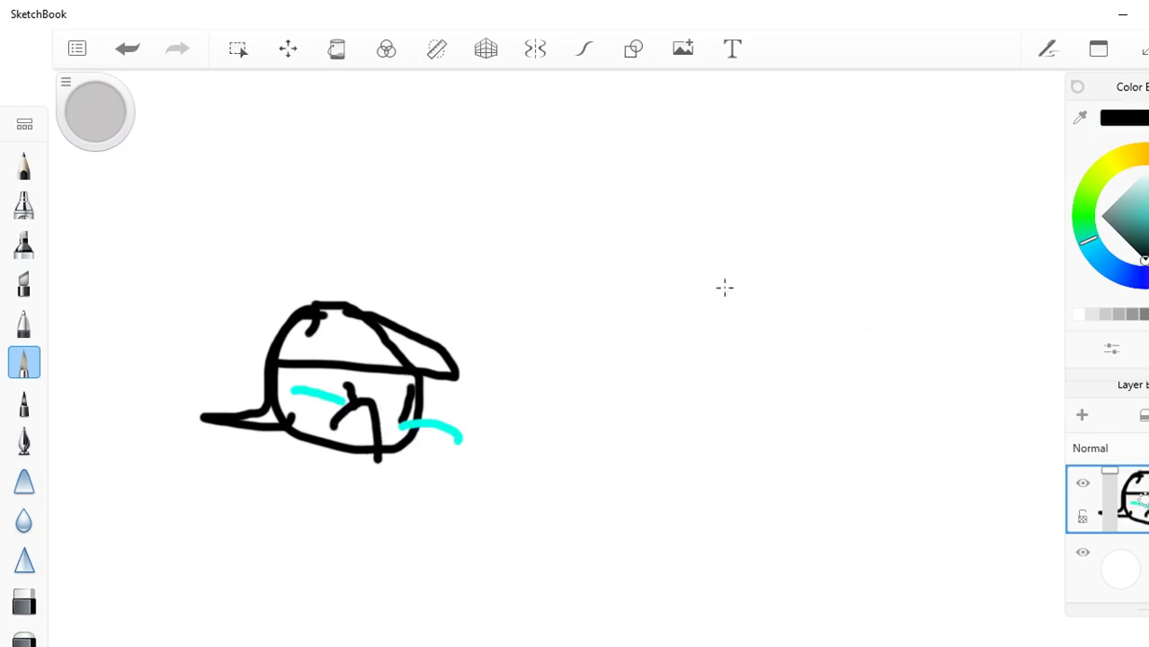
# Step: Draw a larger wide head facing the small one, with slanted brows, dot eyes, a dark open mouth and tall looping hair
pyautogui.moveTo(724, 288)
pyautogui.mouseDown()
pyautogui.moveTo(792, 406)
pyautogui.moveTo(609, 274)
pyautogui.moveTo(700, 327)
pyautogui.moveTo(725, 328)
pyautogui.moveTo(764, 282)
pyautogui.mouseUp()
pyautogui.click(640, 329)
pyautogui.click(744, 334)
pyautogui.moveTo(672, 380)
pyautogui.mouseDown()
pyautogui.moveTo(746, 407)
pyautogui.moveTo(671, 399)
pyautogui.moveTo(702, 395)
pyautogui.moveTo(675, 381)
pyautogui.moveTo(717, 375)
pyautogui.moveTo(722, 400)
pyautogui.moveTo(718, 369)
pyautogui.mouseUp()
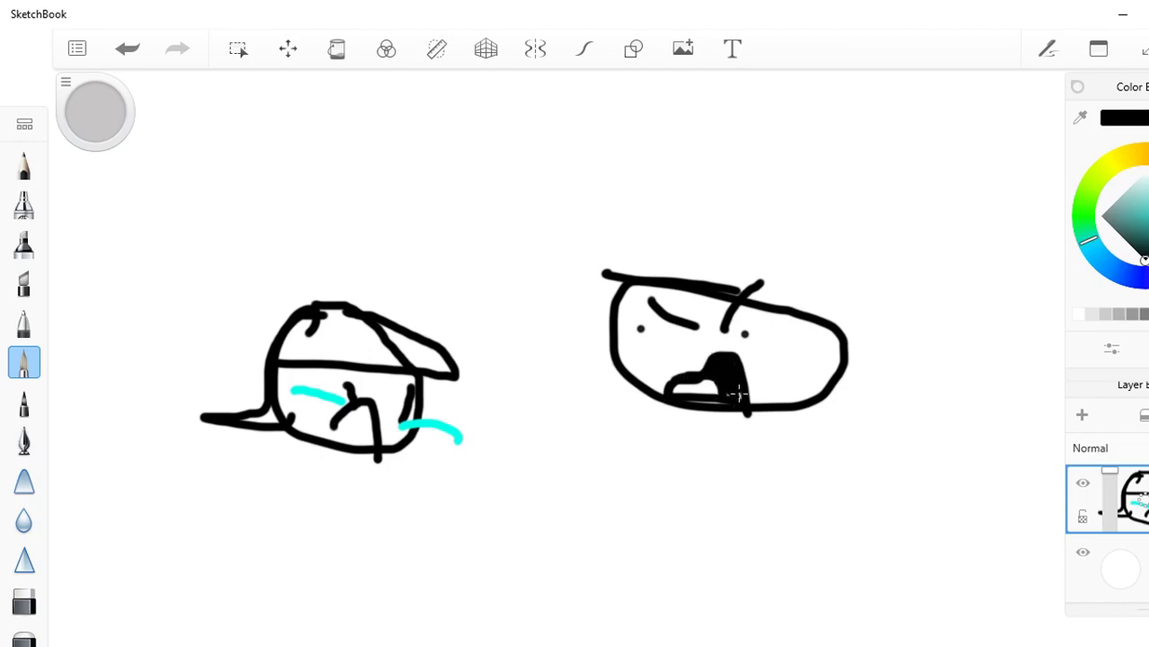
pyautogui.moveTo(611, 278)
pyautogui.mouseDown()
pyautogui.moveTo(571, 392)
pyautogui.moveTo(592, 311)
pyautogui.moveTo(606, 313)
pyautogui.moveTo(575, 237)
pyautogui.moveTo(526, 209)
pyautogui.moveTo(541, 155)
pyautogui.moveTo(654, 154)
pyautogui.moveTo(582, 130)
pyautogui.moveTo(653, 240)
pyautogui.moveTo(693, 235)
pyautogui.moveTo(672, 131)
pyautogui.moveTo(744, 113)
pyautogui.moveTo(732, 127)
pyautogui.moveTo(739, 248)
pyautogui.moveTo(811, 292)
pyautogui.moveTo(843, 331)
pyautogui.mouseUp()
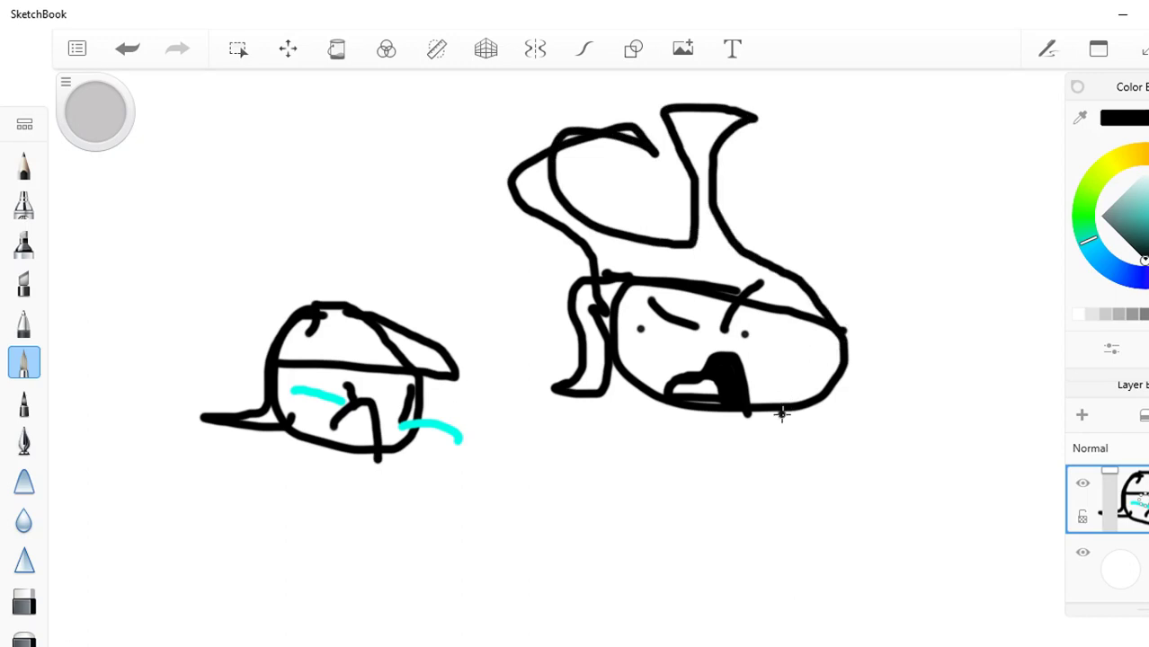
# Step: Give the large angry figure a torso, a bent arm reaching toward the small character, a lowered arm and two legs
pyautogui.moveTo(714, 412)
pyautogui.mouseDown()
pyautogui.moveTo(842, 490)
pyautogui.moveTo(813, 406)
pyautogui.mouseUp()
pyautogui.click(759, 446)
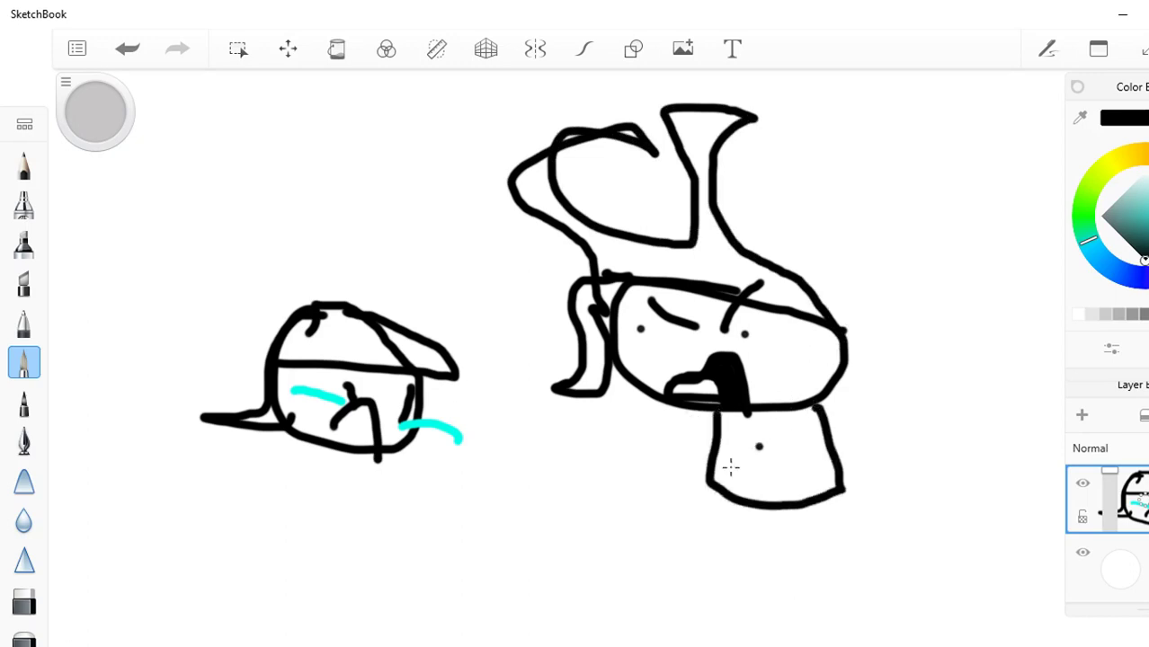
pyautogui.moveTo(719, 413)
pyautogui.mouseDown()
pyautogui.moveTo(663, 490)
pyautogui.moveTo(512, 409)
pyautogui.mouseUp()
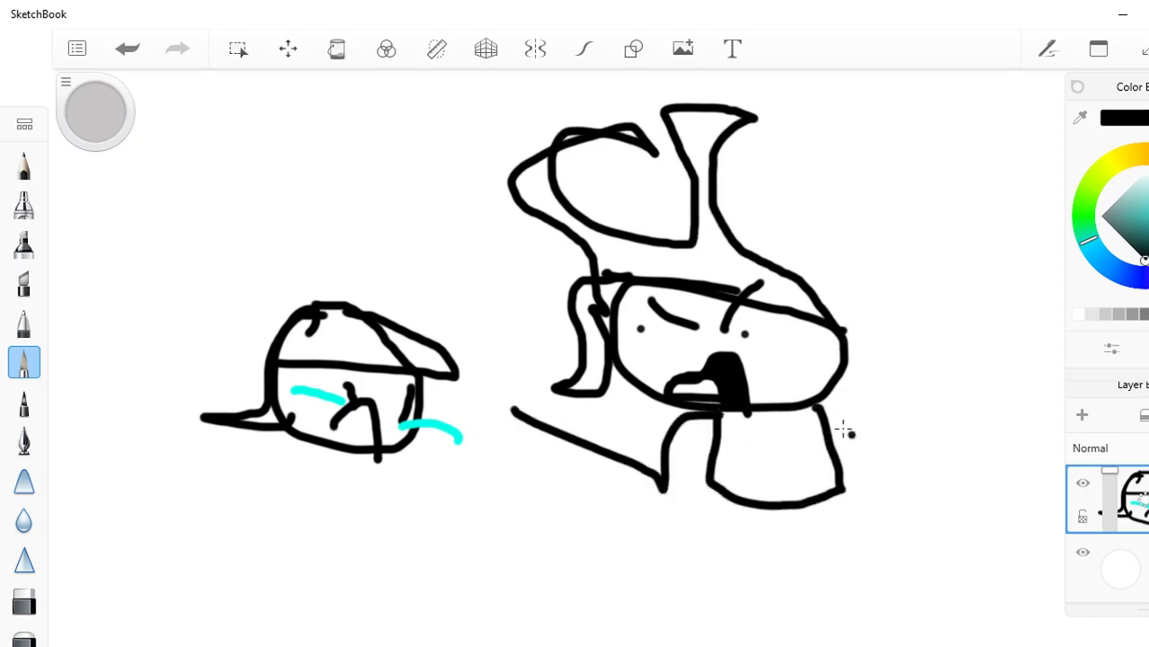
pyautogui.moveTo(814, 407); pyautogui.dragTo(906, 509)
pyautogui.moveTo(722, 504); pyautogui.dragTo(732, 587)
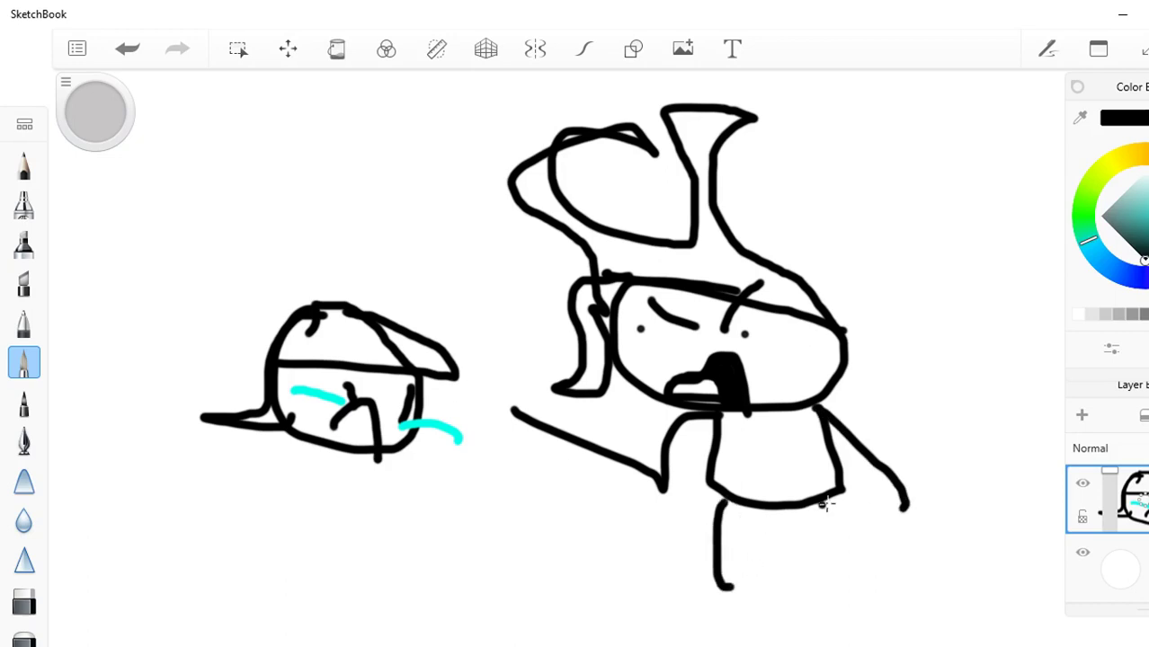
pyautogui.moveTo(836, 505); pyautogui.dragTo(827, 547)
# Step: Draw the small crying character's narrow torso, two short legs and two arms raised toward its face
pyautogui.moveTo(313, 450)
pyautogui.mouseDown()
pyautogui.moveTo(347, 513)
pyautogui.moveTo(369, 498)
pyautogui.moveTo(373, 447)
pyautogui.mouseUp()
pyautogui.moveTo(304, 503)
pyautogui.mouseDown()
pyautogui.moveTo(316, 538)
pyautogui.moveTo(378, 548)
pyautogui.mouseUp()
pyautogui.moveTo(342, 466)
pyautogui.mouseDown()
pyautogui.moveTo(335, 507)
pyautogui.moveTo(367, 475)
pyautogui.moveTo(360, 412)
pyautogui.mouseUp()
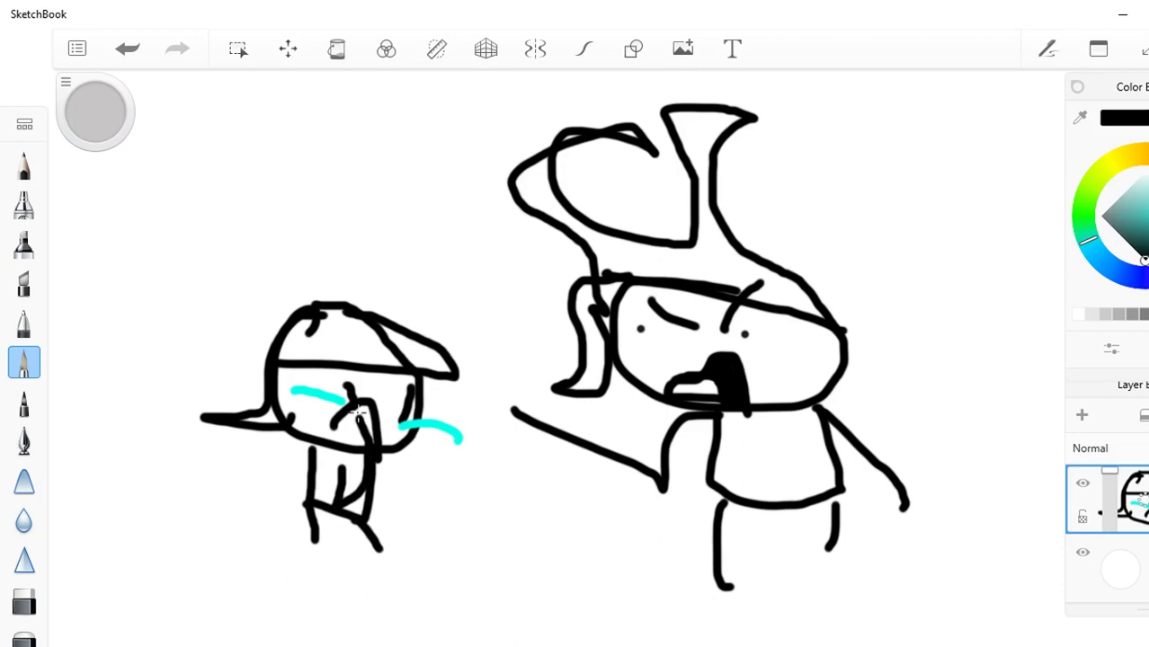
pyautogui.moveTo(383, 467)
pyautogui.mouseDown()
pyautogui.moveTo(421, 443)
pyautogui.moveTo(419, 419)
pyautogui.mouseUp()
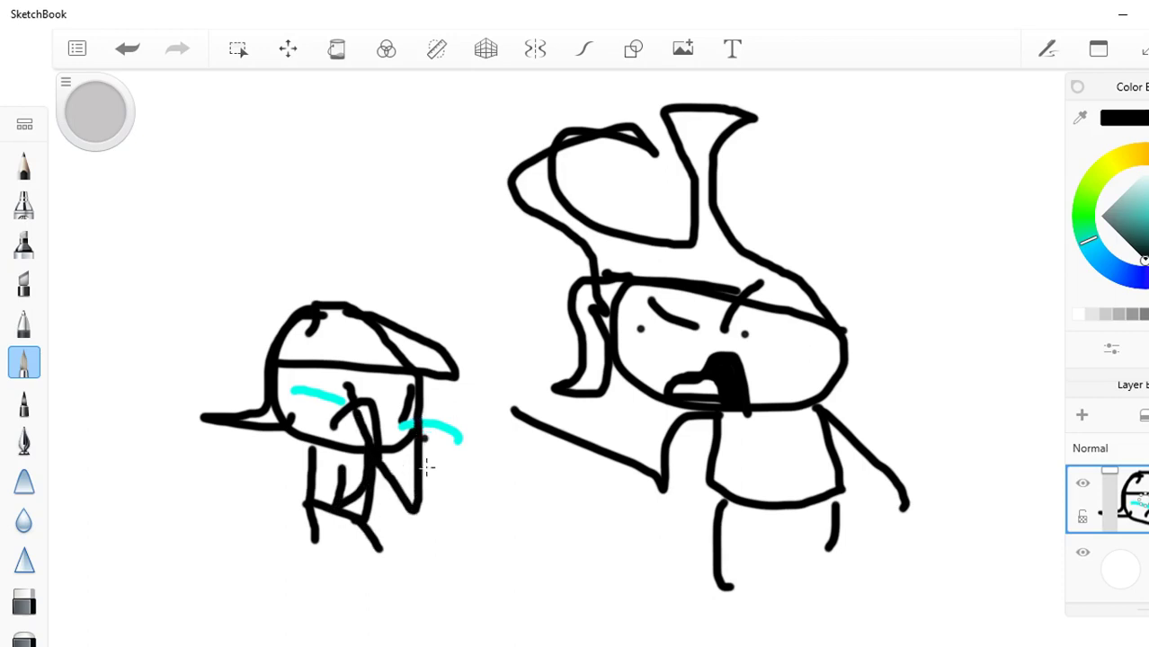
# Step: Discard the angry figure scene unsaved and open a new blank sketch
pyautogui.click(77, 48)
pyautogui.click(148, 90)
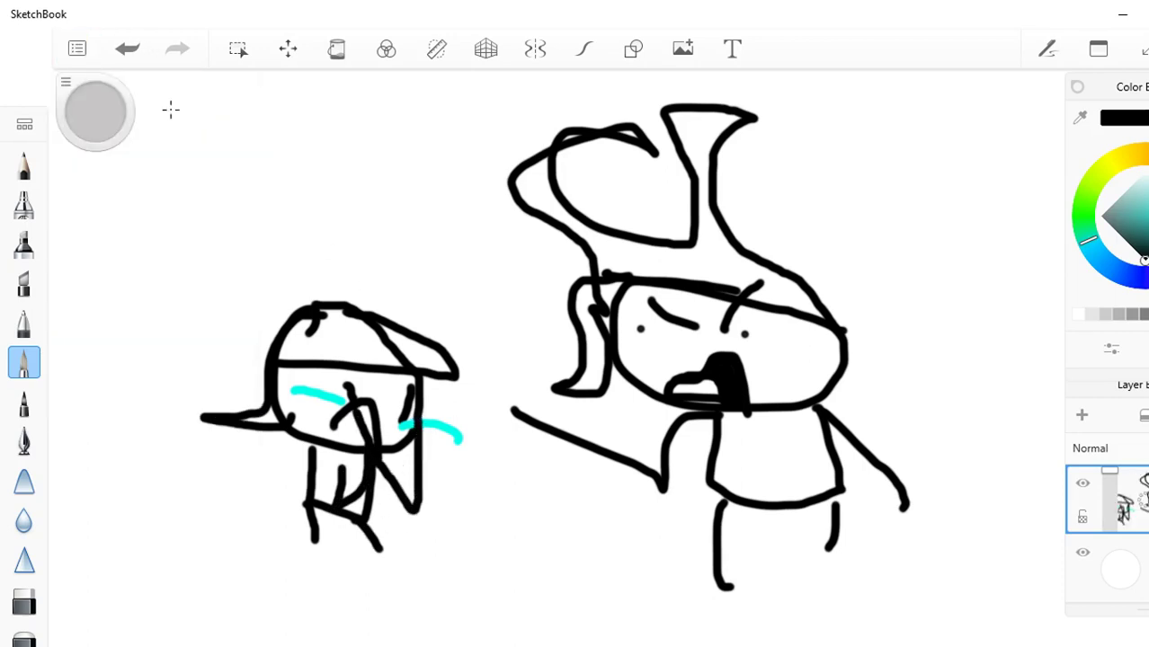
pyautogui.click(710, 371)
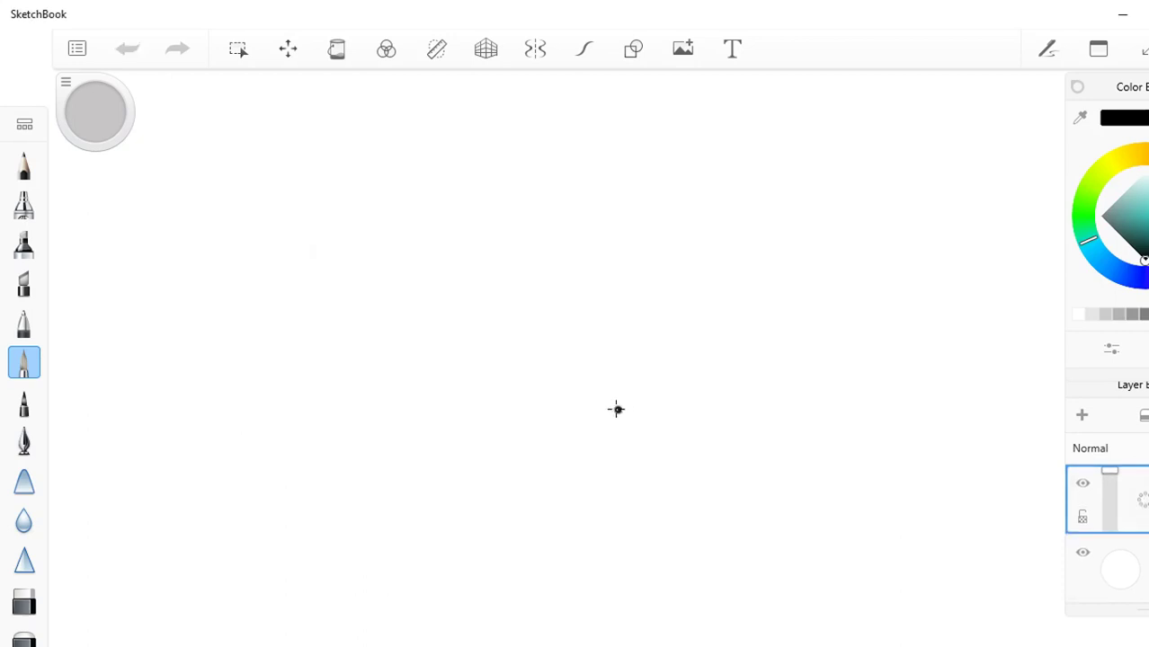
# Step: Draw a very large head with a flat peaked cap, long zigzag ponytail and wide wavy open mouth with a tongue line
pyautogui.moveTo(466, 226)
pyautogui.mouseDown()
pyautogui.moveTo(763, 158)
pyautogui.moveTo(357, 153)
pyautogui.moveTo(829, 159)
pyautogui.moveTo(809, 172)
pyautogui.moveTo(995, 224)
pyautogui.mouseUp()
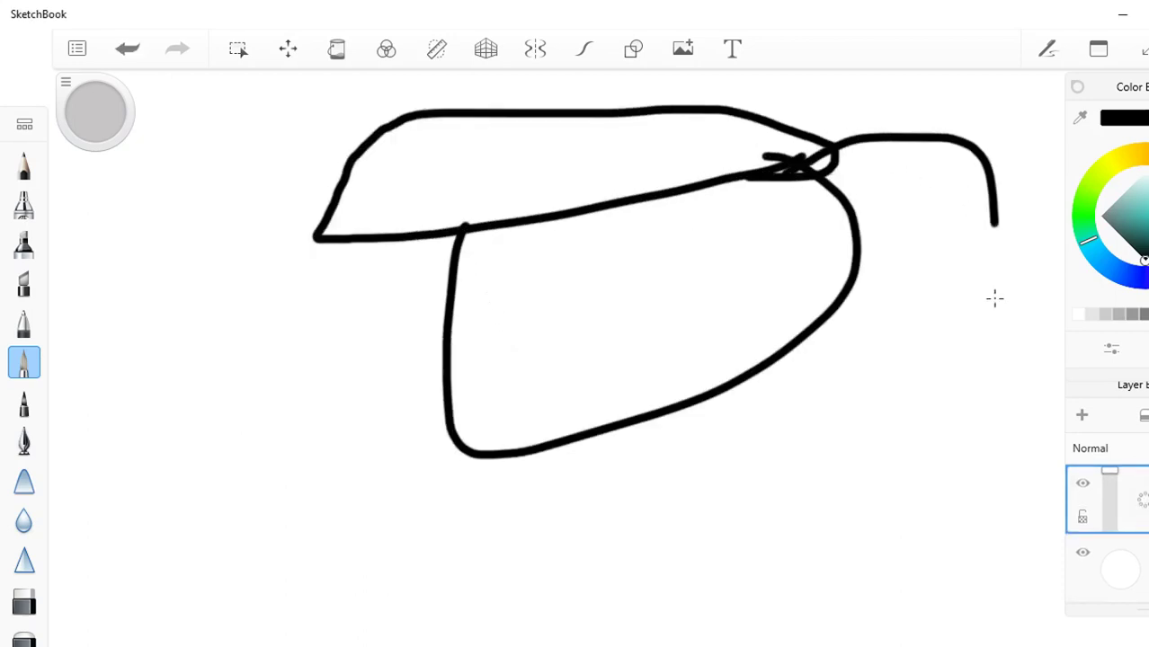
pyautogui.moveTo(994, 299)
pyautogui.mouseDown()
pyautogui.moveTo(903, 446)
pyautogui.moveTo(788, 190)
pyautogui.mouseUp()
pyautogui.moveTo(450, 350)
pyautogui.mouseDown()
pyautogui.moveTo(571, 317)
pyautogui.moveTo(728, 387)
pyautogui.mouseUp()
pyautogui.moveTo(665, 313); pyautogui.dragTo(649, 442)
pyautogui.click(650, 392)
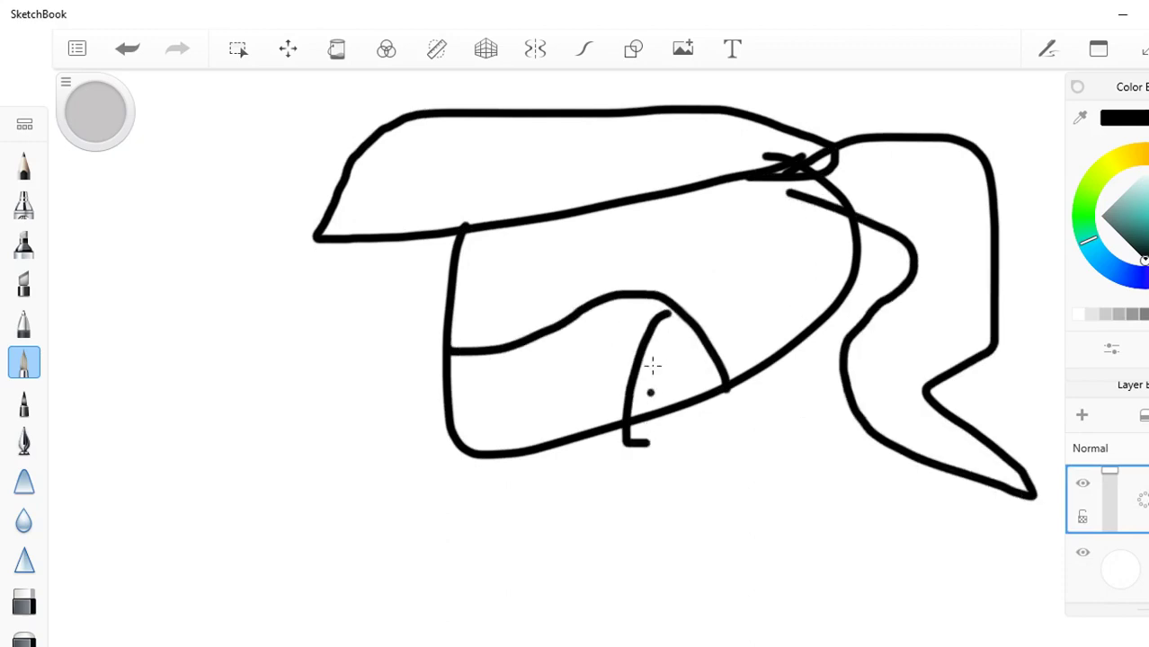
# Step: Add two arched closed eyes and a vertical tear line below each eye on the large face
pyautogui.moveTo(538, 249); pyautogui.dragTo(537, 222)
pyautogui.moveTo(604, 209); pyautogui.dragTo(604, 227)
pyautogui.moveTo(710, 253)
pyautogui.mouseDown()
pyautogui.moveTo(731, 201)
pyautogui.moveTo(800, 251)
pyautogui.moveTo(766, 382)
pyautogui.mouseUp()
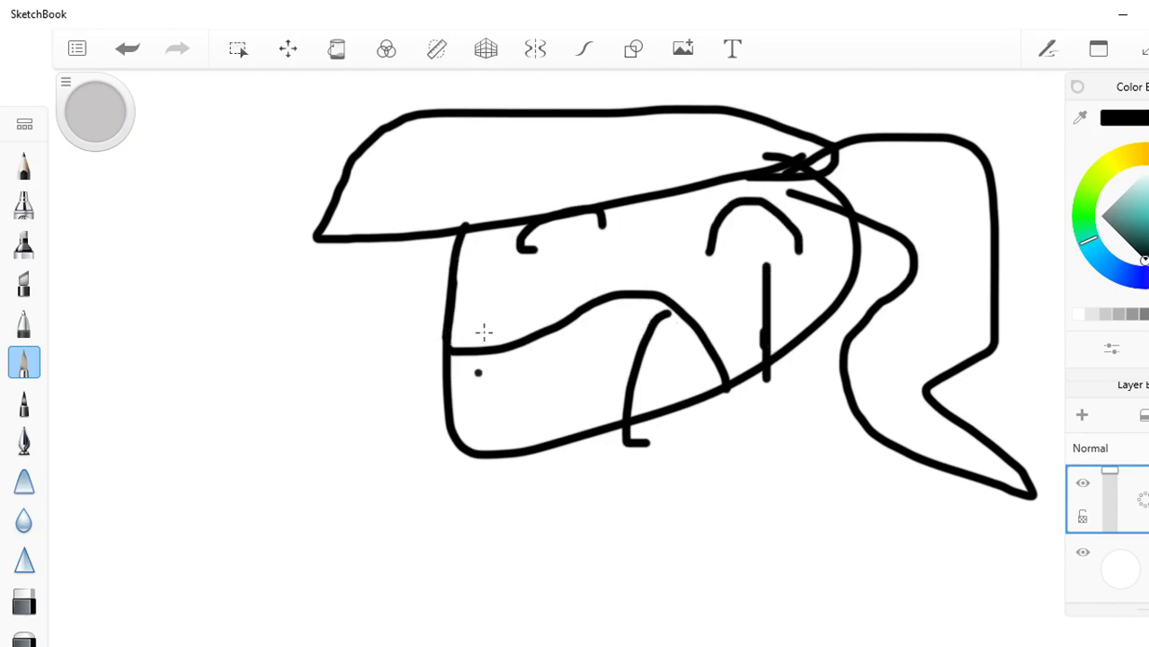
pyautogui.moveTo(530, 270)
pyautogui.mouseDown()
pyautogui.moveTo(531, 310)
pyautogui.moveTo(519, 322)
pyautogui.mouseUp()
# Step: Draw the large character's flared torso with triangular sleeves and two curved arms hanging at its sides
pyautogui.moveTo(546, 455)
pyautogui.mouseDown()
pyautogui.moveTo(565, 607)
pyautogui.moveTo(733, 463)
pyautogui.moveTo(710, 415)
pyautogui.mouseUp()
pyautogui.moveTo(542, 456); pyautogui.dragTo(460, 566)
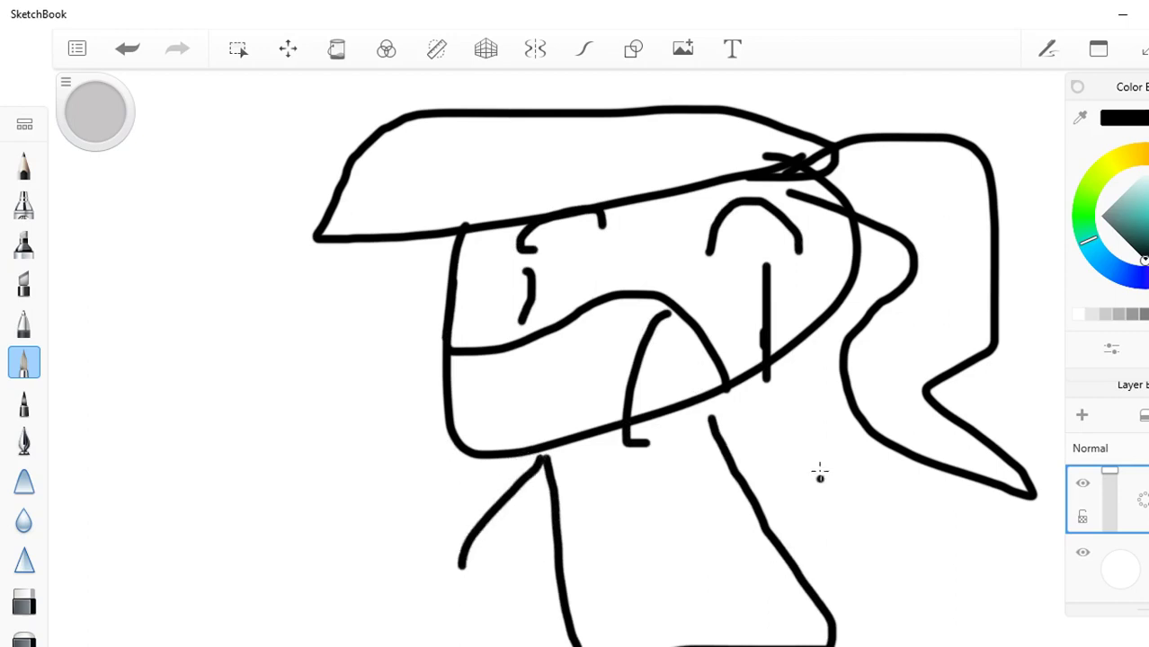
pyautogui.moveTo(497, 454)
pyautogui.mouseDown()
pyautogui.moveTo(488, 481)
pyautogui.moveTo(550, 532)
pyautogui.moveTo(551, 457)
pyautogui.mouseUp()
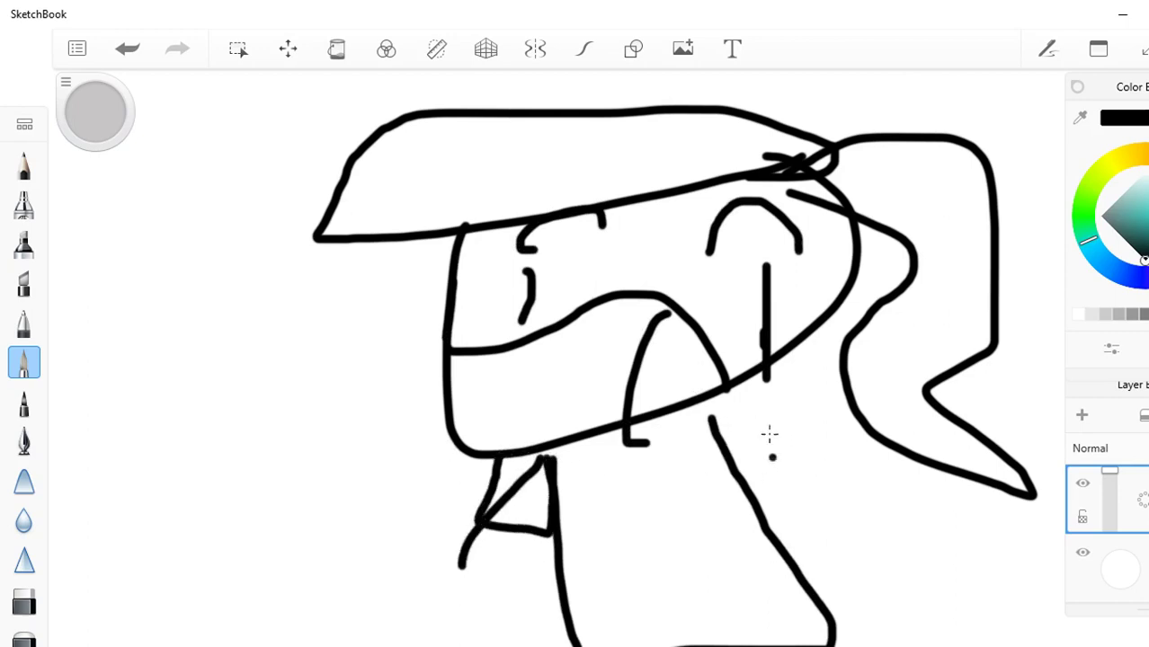
pyautogui.moveTo(716, 403)
pyautogui.mouseDown()
pyautogui.moveTo(796, 415)
pyautogui.moveTo(734, 438)
pyautogui.moveTo(697, 410)
pyautogui.mouseUp()
pyautogui.moveTo(782, 446); pyautogui.dragTo(857, 575)
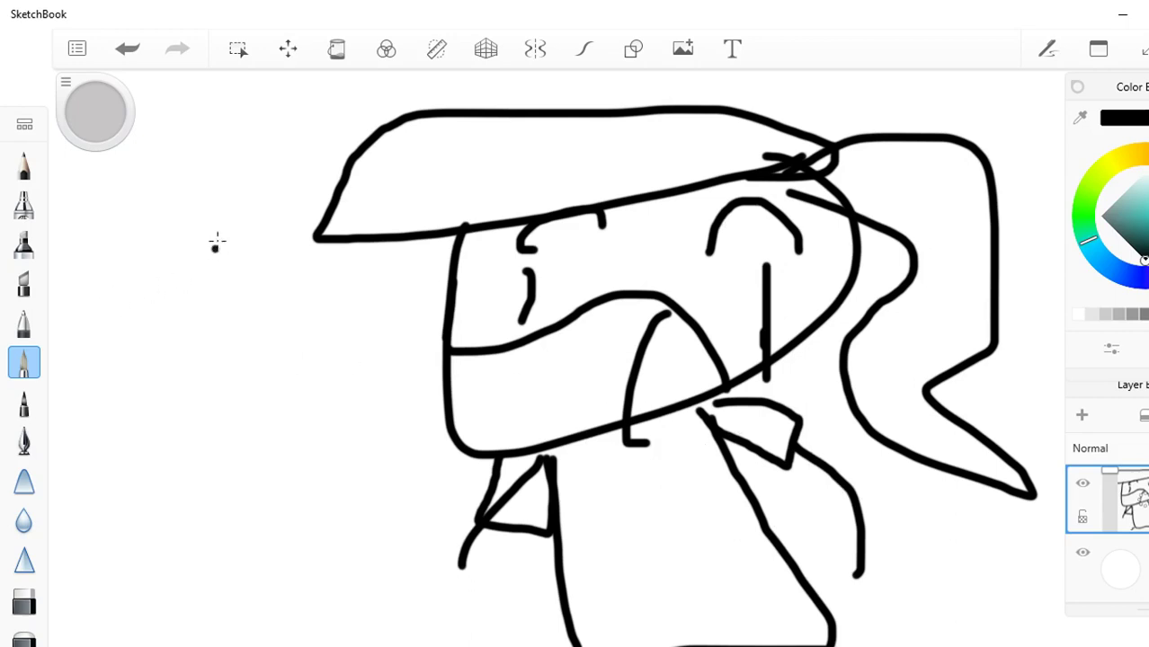
# Step: Draw a tiny frowning figure with glasses, a narrow body and thin limbs left of the large character
pyautogui.moveTo(193, 212)
pyautogui.mouseDown()
pyautogui.moveTo(226, 264)
pyautogui.moveTo(190, 205)
pyautogui.moveTo(189, 221)
pyautogui.moveTo(220, 247)
pyautogui.moveTo(224, 229)
pyautogui.moveTo(185, 244)
pyautogui.moveTo(198, 289)
pyautogui.moveTo(180, 361)
pyautogui.moveTo(193, 293)
pyautogui.moveTo(181, 329)
pyautogui.moveTo(182, 373)
pyautogui.mouseUp()
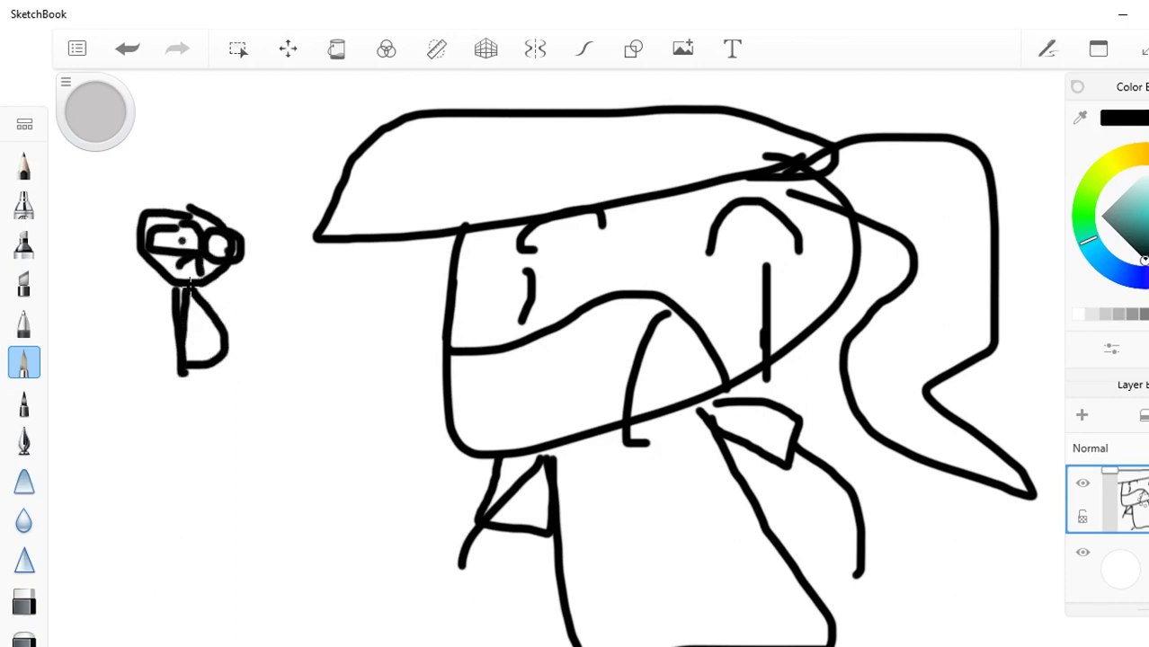
pyautogui.moveTo(189, 282)
pyautogui.mouseDown()
pyautogui.moveTo(183, 377)
pyautogui.moveTo(196, 410)
pyautogui.mouseUp()
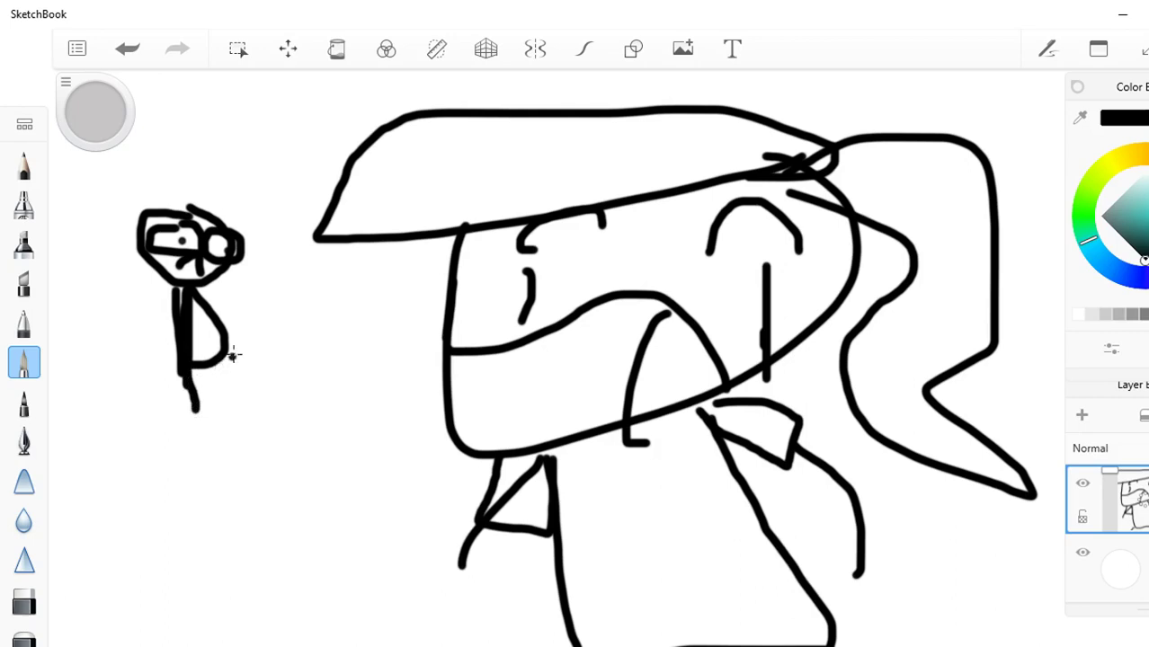
pyautogui.moveTo(233, 356); pyautogui.dragTo(219, 426)
# Step: Draw a second tiny frowning figure with a pointed hat, dot eyes, a small torso, arms and legs beside the first
pyautogui.click(259, 333)
pyautogui.moveTo(327, 284)
pyautogui.mouseDown()
pyautogui.moveTo(326, 321)
pyautogui.moveTo(300, 289)
pyautogui.moveTo(288, 322)
pyautogui.moveTo(308, 351)
pyautogui.mouseUp()
pyautogui.click(261, 288)
pyautogui.moveTo(267, 263)
pyautogui.mouseDown()
pyautogui.moveTo(291, 230)
pyautogui.moveTo(344, 263)
pyautogui.moveTo(322, 281)
pyautogui.moveTo(235, 262)
pyautogui.moveTo(227, 299)
pyautogui.mouseUp()
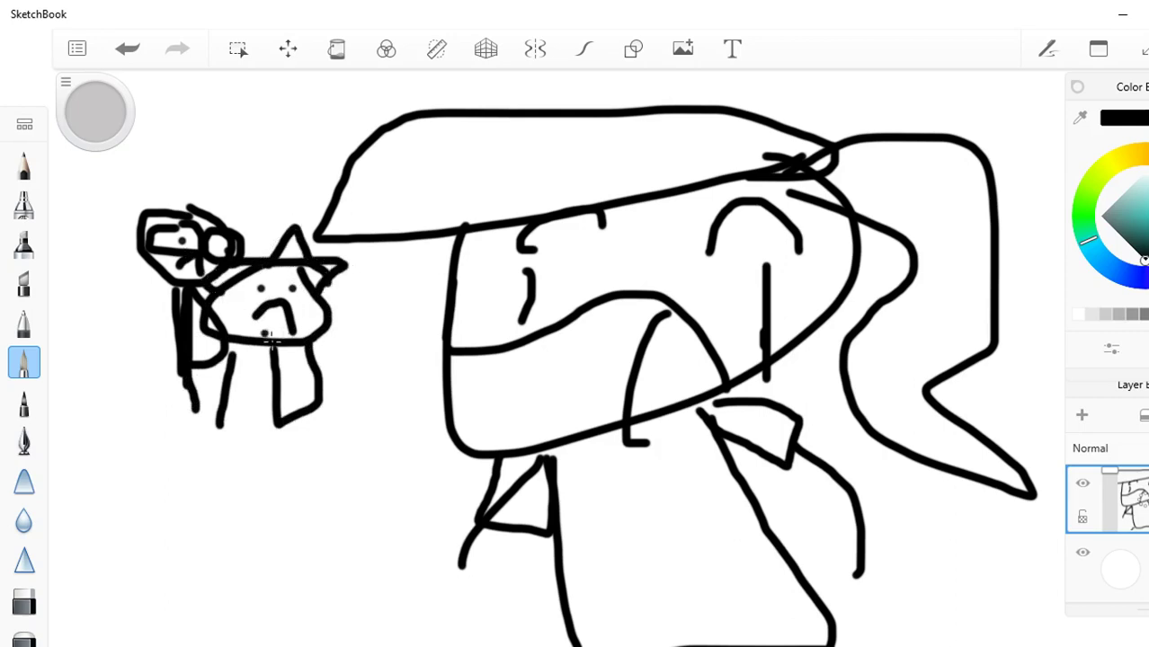
pyautogui.moveTo(286, 345); pyautogui.dragTo(245, 411)
pyautogui.moveTo(303, 327)
pyautogui.mouseDown()
pyautogui.moveTo(326, 388)
pyautogui.moveTo(268, 438)
pyautogui.mouseUp()
pyautogui.moveTo(327, 409); pyautogui.dragTo(327, 427)
pyautogui.click(294, 359)
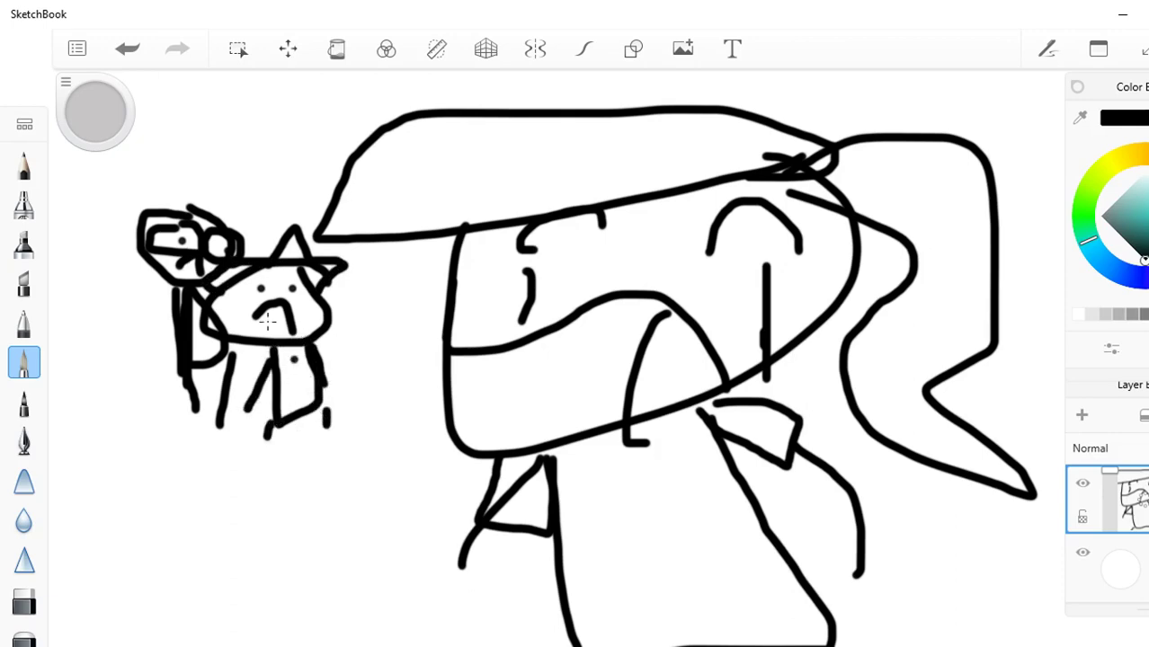
# Step: Discard the large crying character scene unsaved and open a new blank sketch
pyautogui.click(77, 49)
pyautogui.click(139, 95)
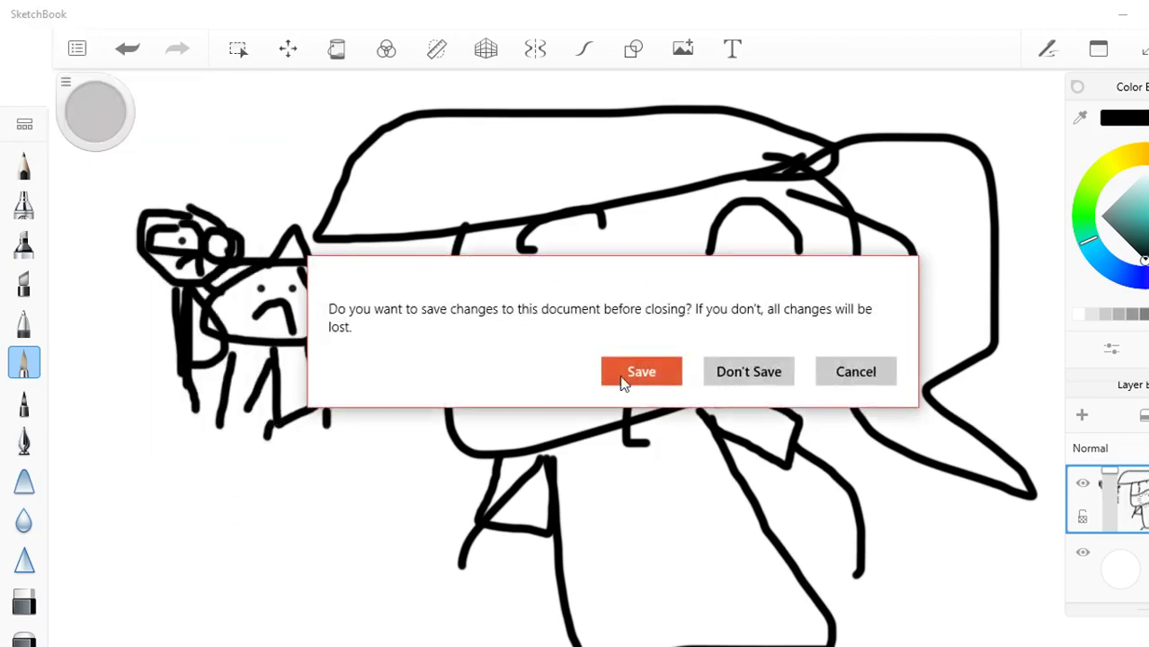
pyautogui.click(726, 372)
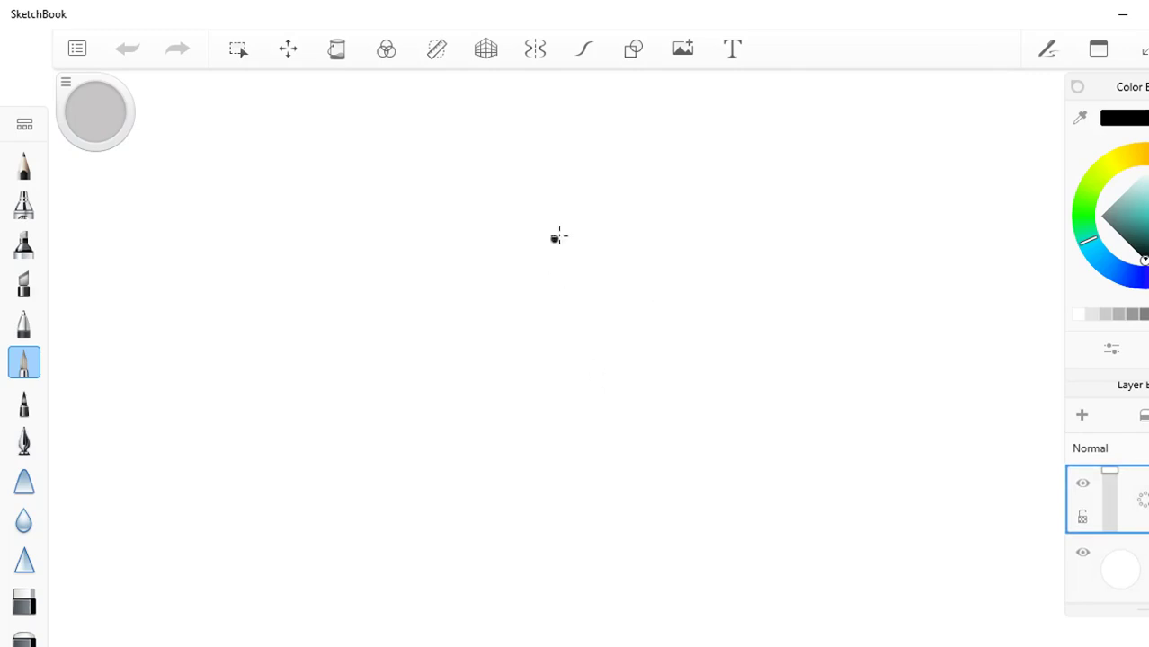
# Step: Draw a tilted oval head with a cap, ponytail, dot eyes and small frown, plus a short squarish torso below
pyautogui.moveTo(569, 219)
pyautogui.mouseDown()
pyautogui.moveTo(509, 229)
pyautogui.moveTo(615, 238)
pyautogui.moveTo(568, 218)
pyautogui.mouseUp()
pyautogui.moveTo(556, 326)
pyautogui.mouseDown()
pyautogui.moveTo(639, 448)
pyautogui.moveTo(644, 381)
pyautogui.mouseUp()
pyautogui.click(550, 274)
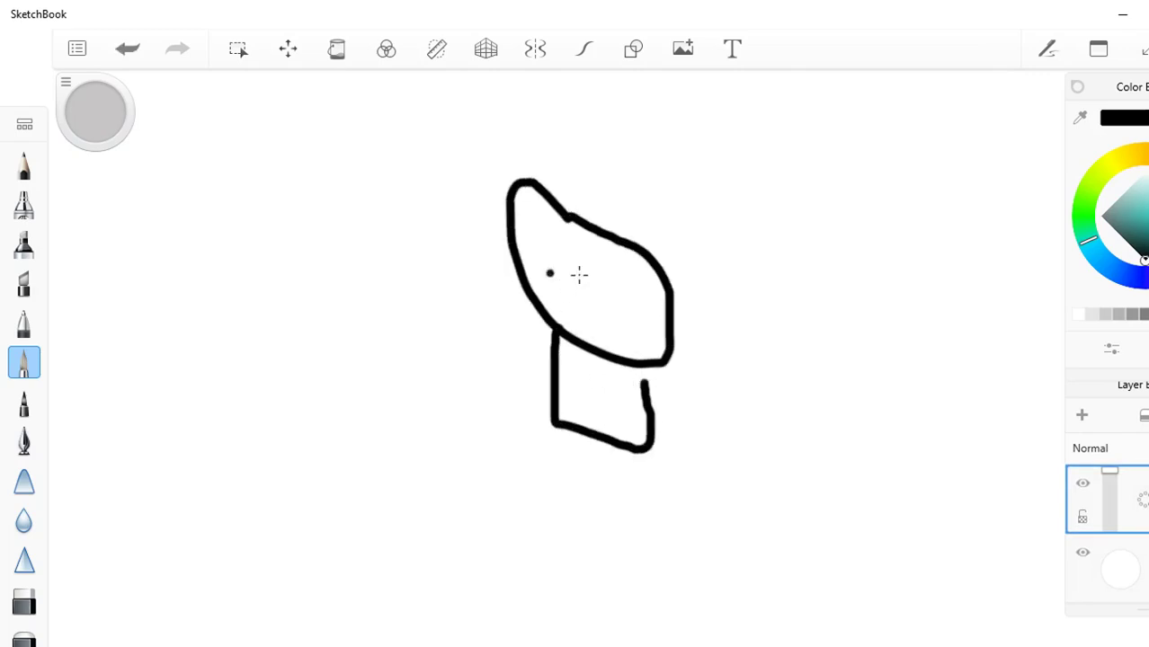
pyautogui.click(577, 275)
pyautogui.moveTo(566, 316)
pyautogui.mouseDown()
pyautogui.moveTo(578, 291)
pyautogui.moveTo(591, 318)
pyautogui.mouseUp()
pyautogui.moveTo(562, 213)
pyautogui.mouseDown()
pyautogui.moveTo(541, 175)
pyautogui.moveTo(646, 221)
pyautogui.moveTo(735, 406)
pyautogui.moveTo(706, 329)
pyautogui.moveTo(672, 295)
pyautogui.mouseUp()
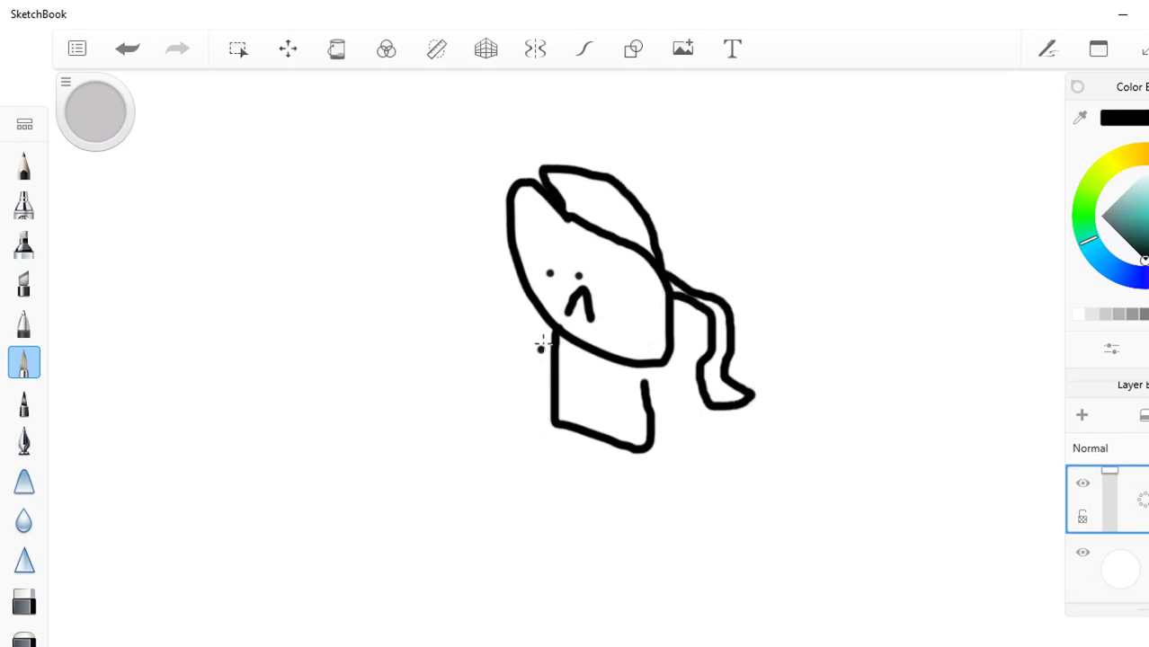
# Step: Add two inward-angled arms and two short legs to the frowning capped character
pyautogui.moveTo(554, 338); pyautogui.dragTo(579, 436)
pyautogui.moveTo(643, 382)
pyautogui.mouseDown()
pyautogui.moveTo(610, 440)
pyautogui.moveTo(556, 486)
pyautogui.mouseUp()
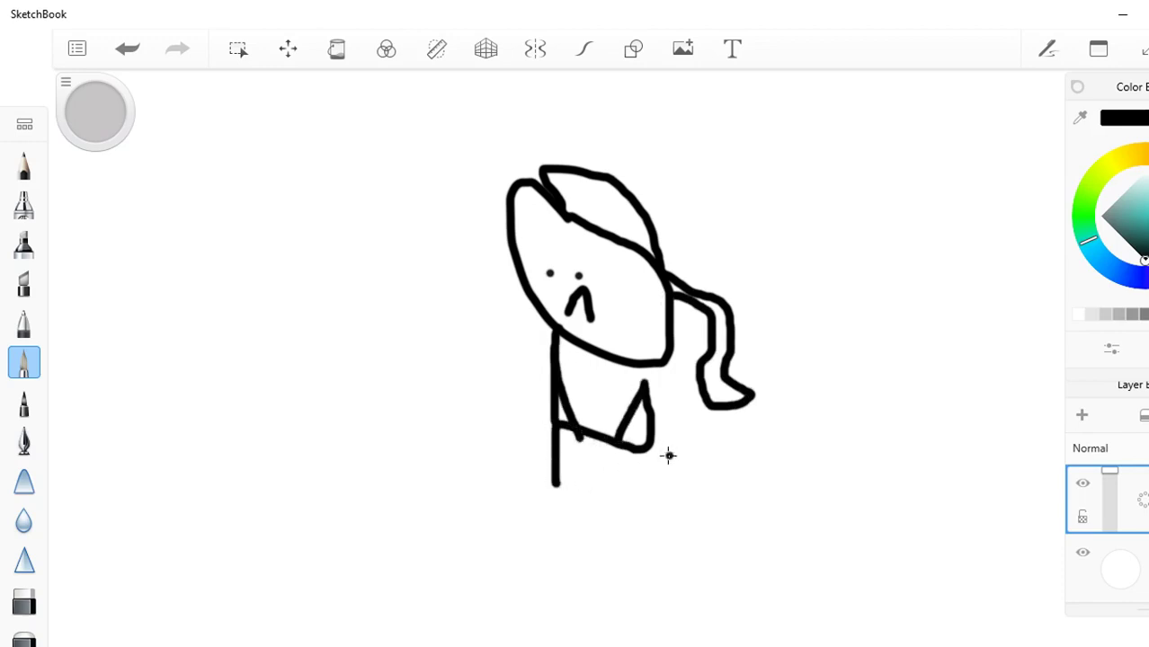
pyautogui.moveTo(646, 451); pyautogui.dragTo(647, 480)
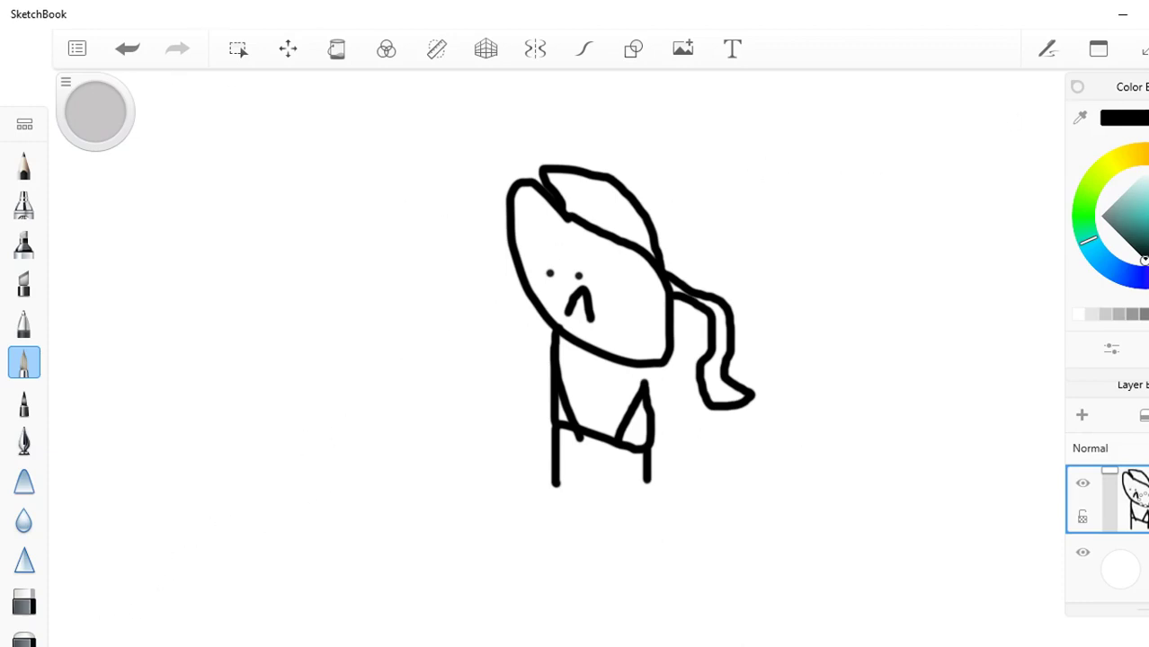
# Step: Scribble long jagged black strokes over the character and across the lower half of the canvas
pyautogui.moveTo(90, 643)
pyautogui.mouseDown()
pyautogui.moveTo(205, 588)
pyautogui.moveTo(448, 403)
pyautogui.moveTo(515, 524)
pyautogui.moveTo(605, 626)
pyautogui.moveTo(568, 620)
pyautogui.moveTo(710, 629)
pyautogui.moveTo(657, 458)
pyautogui.moveTo(728, 477)
pyautogui.moveTo(644, 401)
pyautogui.mouseUp()
pyautogui.moveTo(703, 441)
pyautogui.mouseDown()
pyautogui.moveTo(859, 634)
pyautogui.moveTo(1043, 629)
pyautogui.moveTo(908, 432)
pyautogui.moveTo(405, 419)
pyautogui.mouseUp()
pyautogui.moveTo(334, 426)
pyautogui.mouseDown()
pyautogui.moveTo(725, 266)
pyautogui.moveTo(54, 552)
pyautogui.moveTo(539, 360)
pyautogui.mouseUp()
# Step: Try to flood-fill the scribbled-over background and the gaps between the strokes with black
pyautogui.click(337, 49)
pyautogui.click(297, 182)
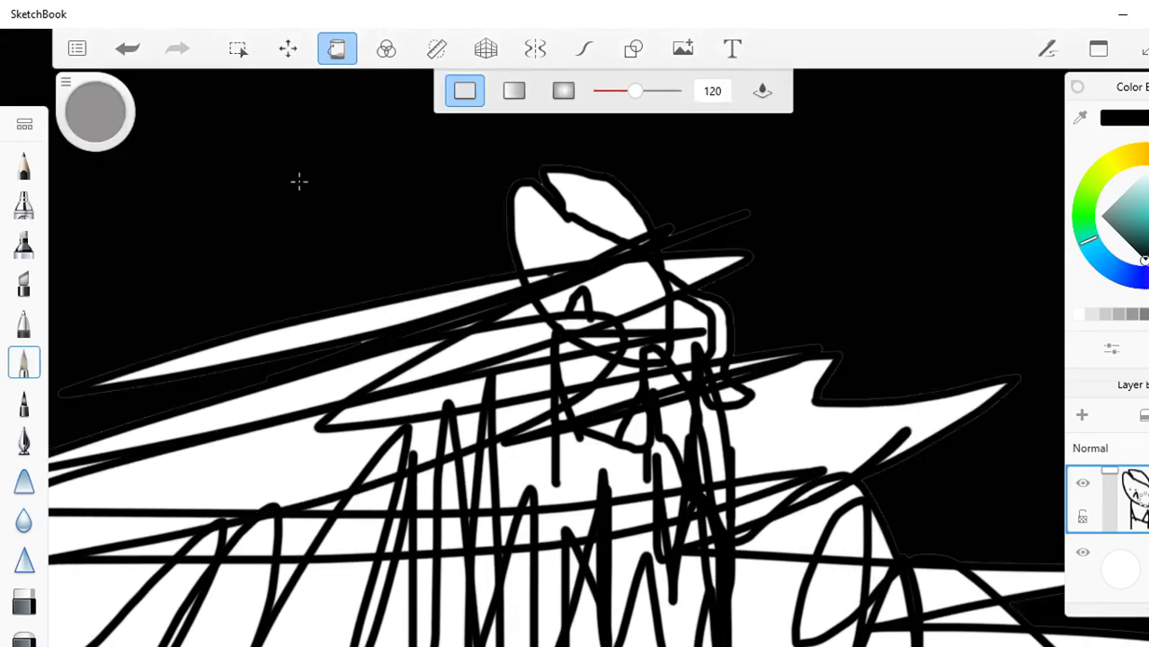
pyautogui.click(444, 620)
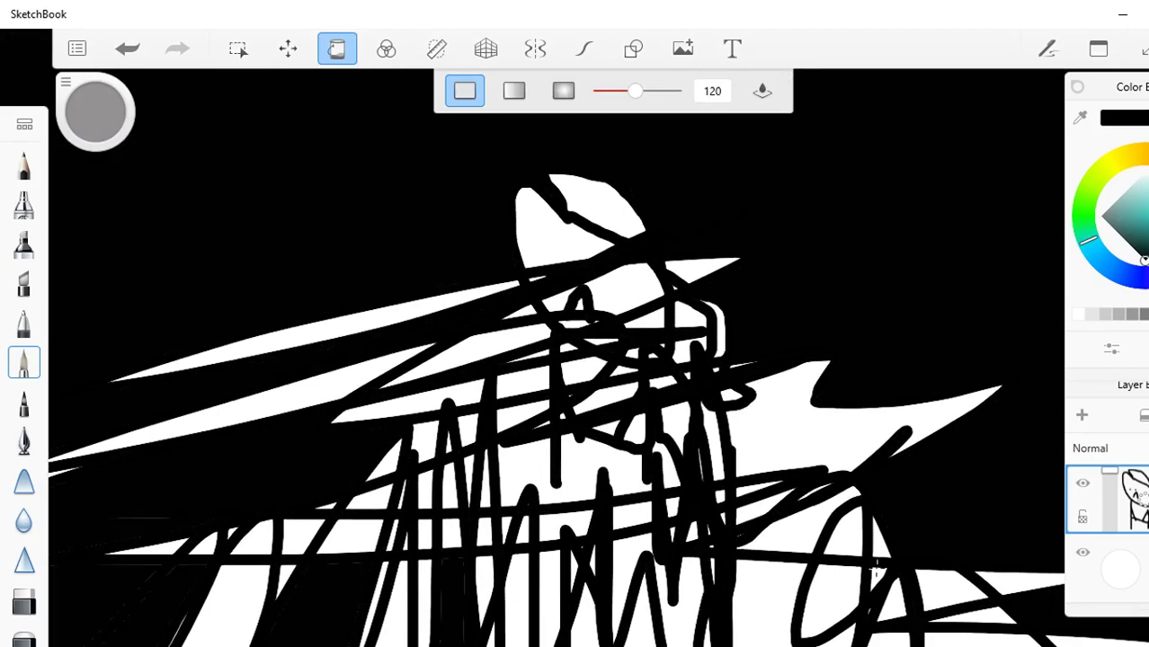
pyautogui.click(585, 485)
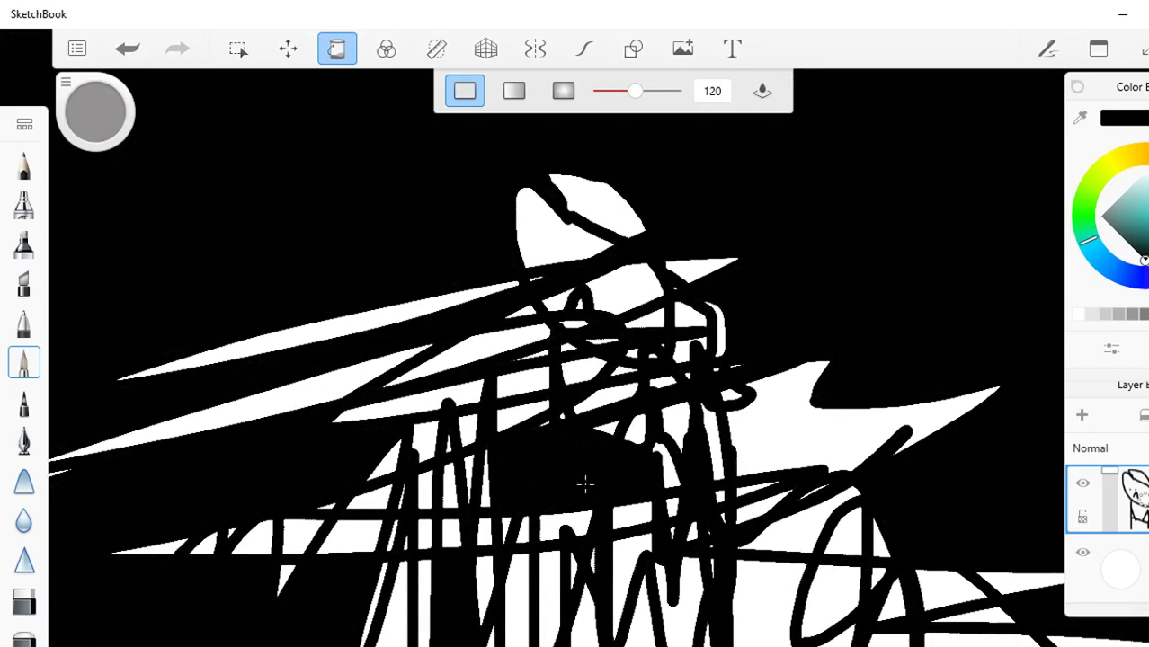
# Step: Undo the black fills and the scribbled strokes until only the frowning capped character is left
pyautogui.hotkey('ctrl', 'z')
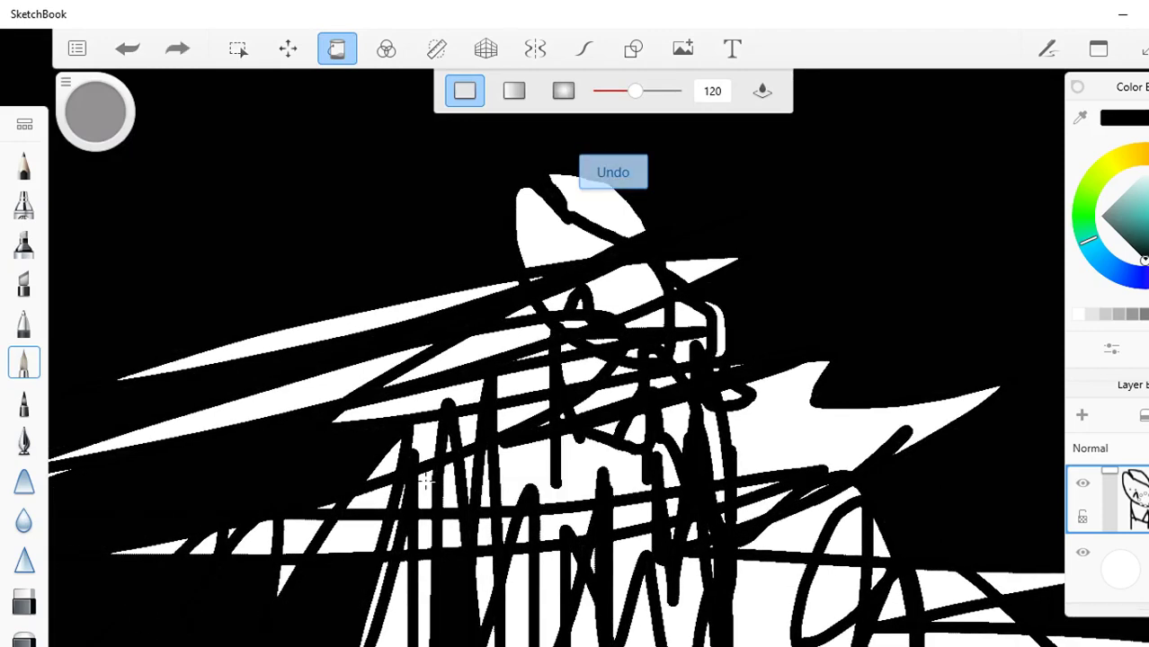
pyautogui.hotkey('ctrl', 'z')
pyautogui.hotkey('ctrl', 'z')
pyautogui.hotkey('ctrl', 'z')
pyautogui.hotkey('ctrl', 'z')
pyautogui.hotkey('ctrl', 'z')
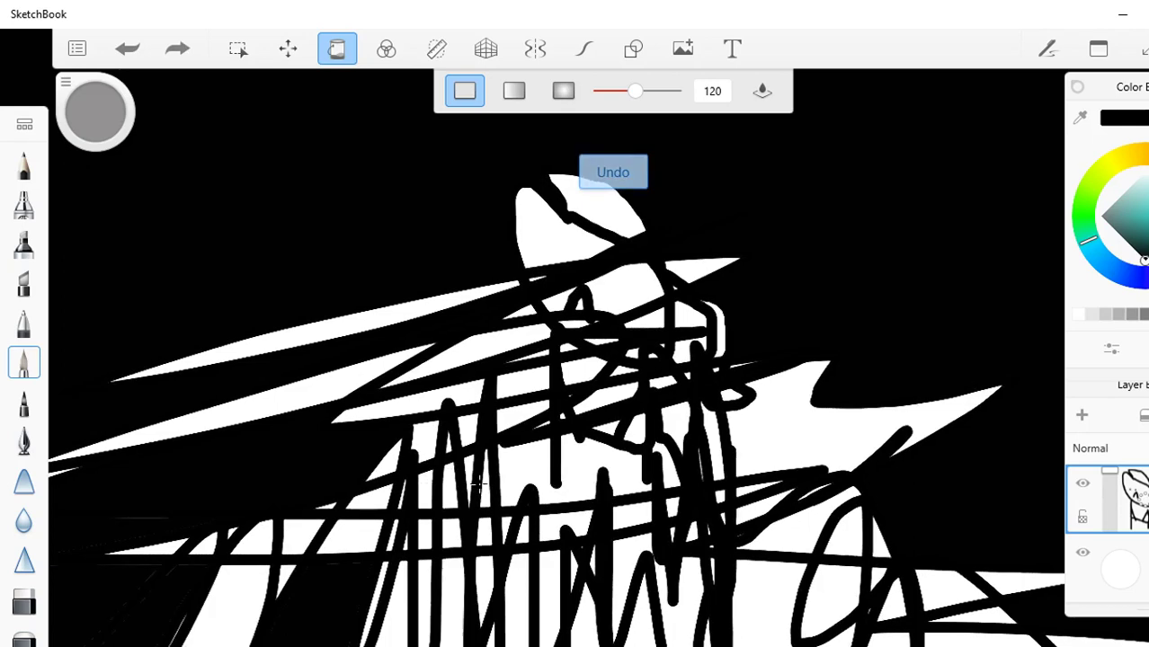
pyautogui.hotkey('ctrl', 'z')
pyautogui.hotkey('ctrl', 'z')
pyautogui.hotkey('ctrl', 'z')
pyautogui.hotkey('ctrl', 'z')
pyautogui.hotkey('ctrl', 'z')
pyautogui.hotkey('ctrl', 'z')
pyautogui.hotkey('ctrl', 'z')
pyautogui.hotkey('ctrl', 'z')
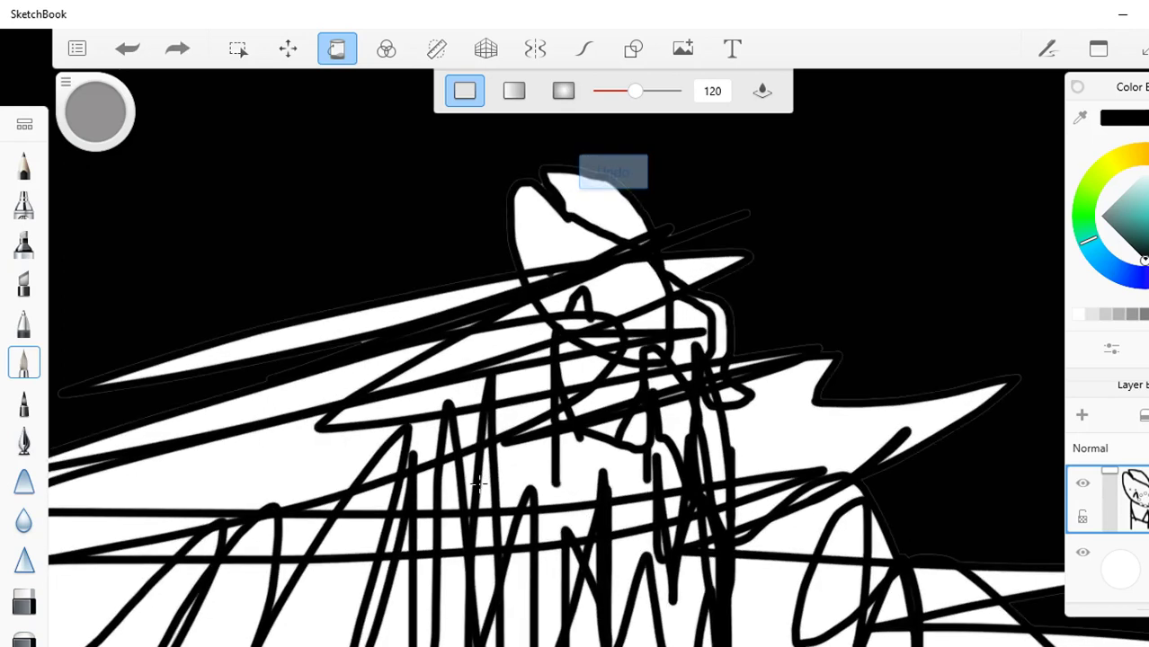
pyautogui.hotkey('ctrl', 'z')
pyautogui.hotkey('ctrl', 'z')
pyautogui.hotkey('ctrl', 'z')
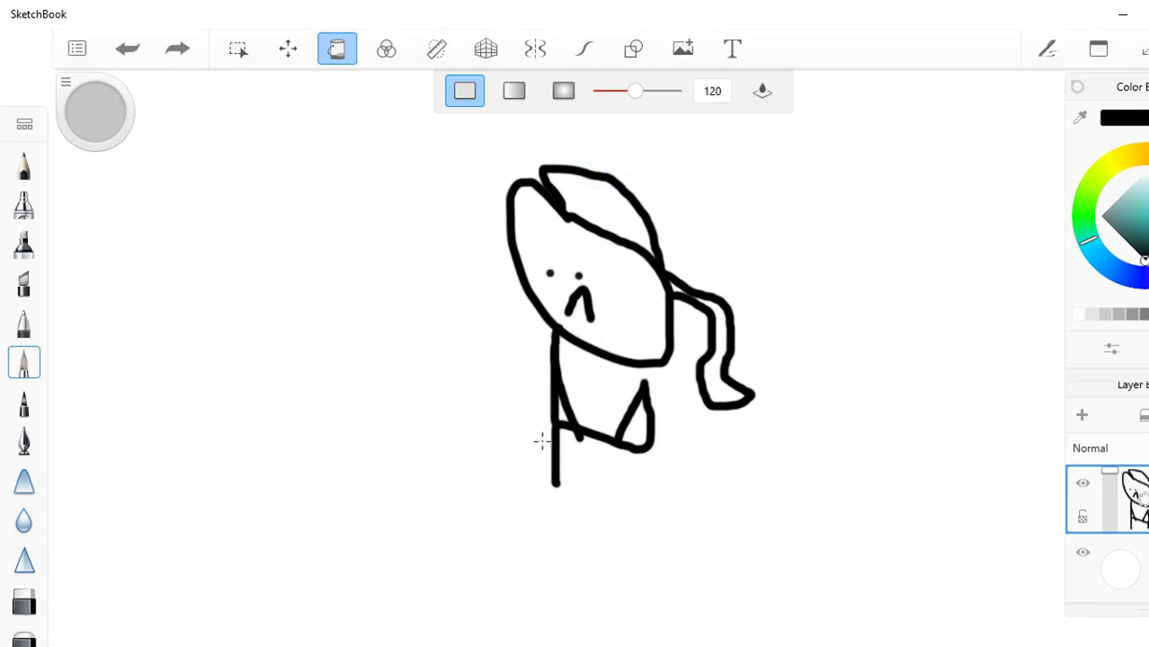
# Step: Flood-fill the background and the character's torso, face, cap and ponytail with black to cover the canvas
pyautogui.click(636, 601)
pyautogui.click(636, 415)
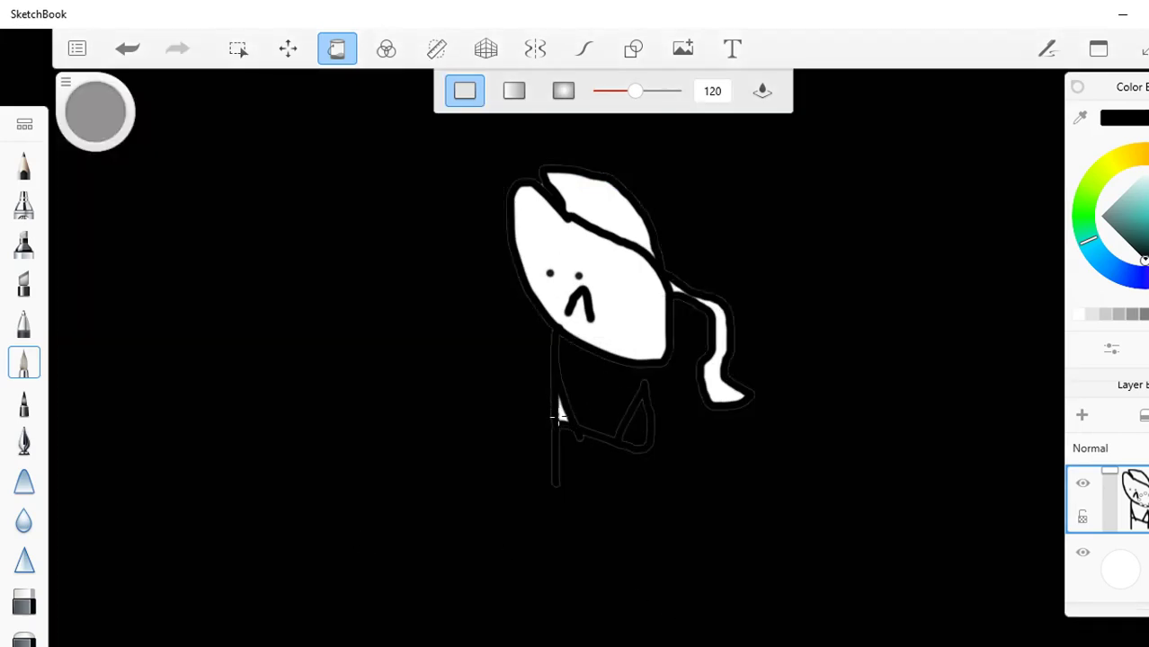
pyautogui.click(606, 306)
pyautogui.click(595, 205)
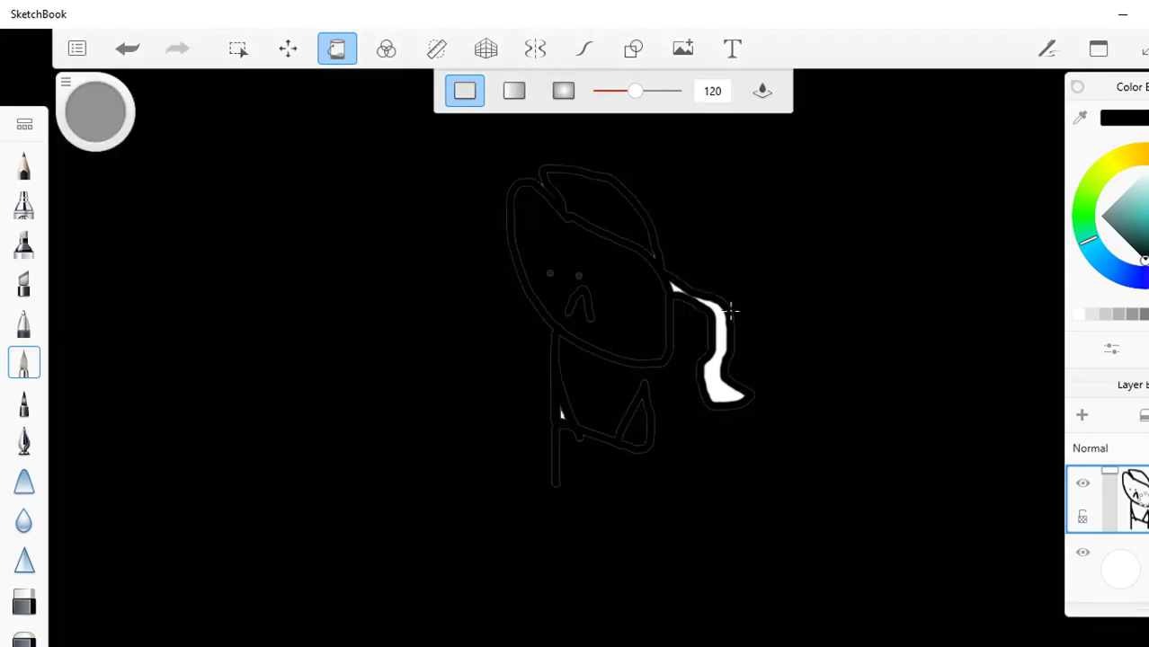
pyautogui.click(719, 352)
pyautogui.click(685, 300)
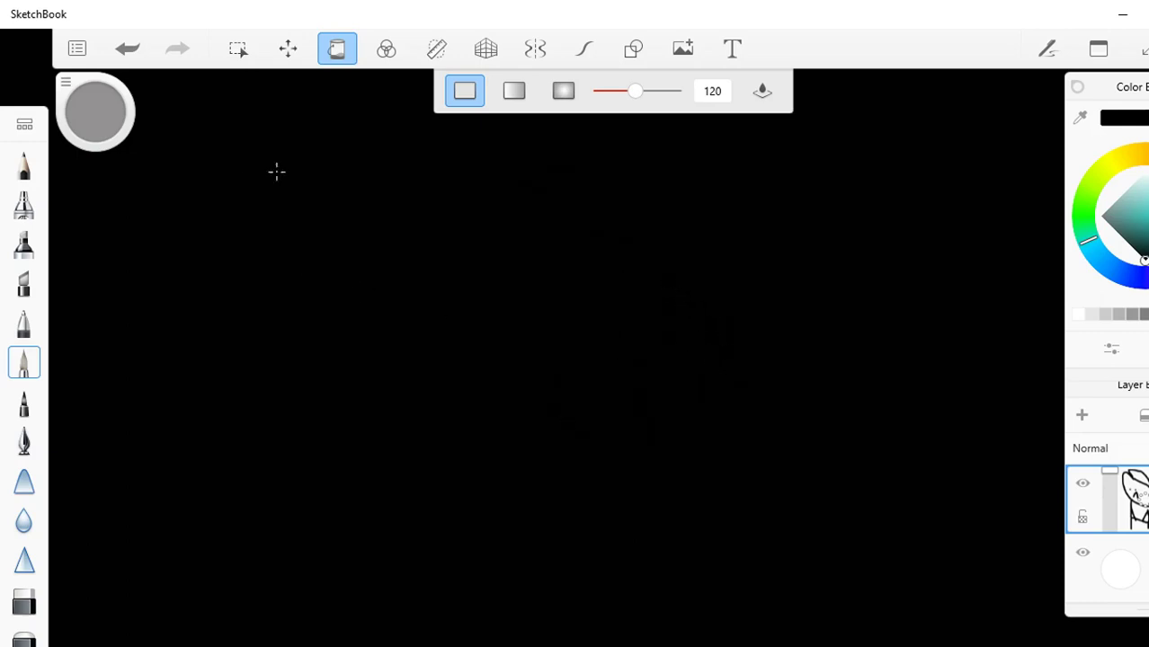
# Step: With a white brush, draw a head with dot eyes and a small open mouth, plus a cap and a wavy ponytail
pyautogui.click(344, 56)
pyautogui.moveTo(1143, 232); pyautogui.dragTo(1136, 123)
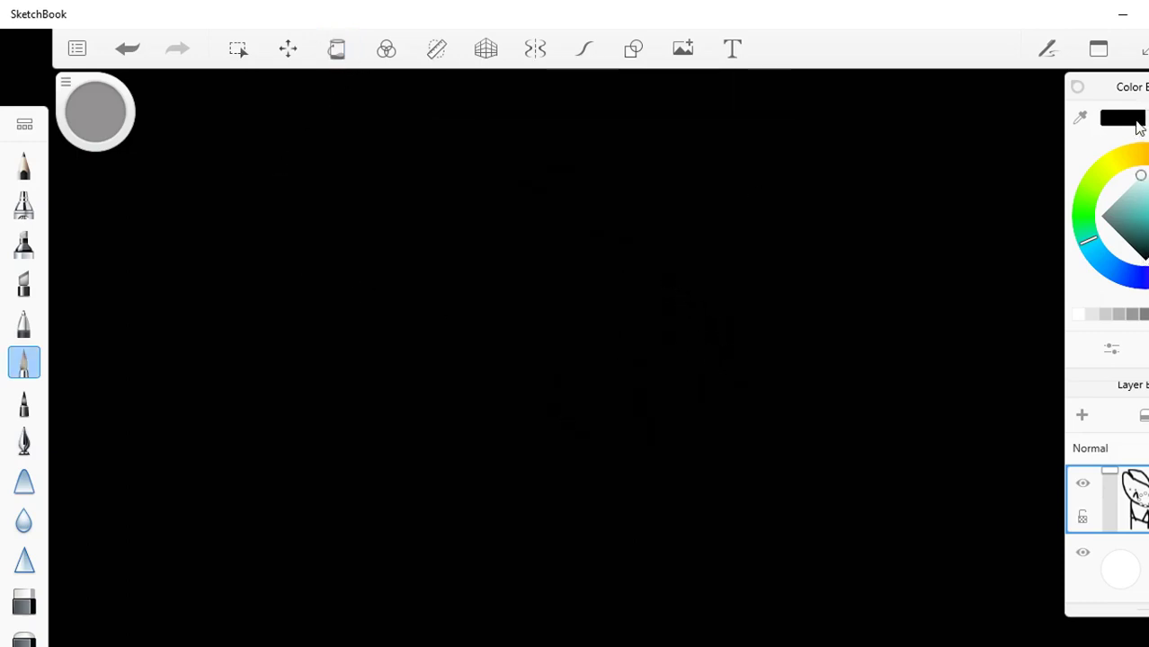
pyautogui.moveTo(501, 225)
pyautogui.mouseDown()
pyautogui.moveTo(546, 391)
pyautogui.moveTo(664, 386)
pyautogui.moveTo(666, 254)
pyautogui.mouseUp()
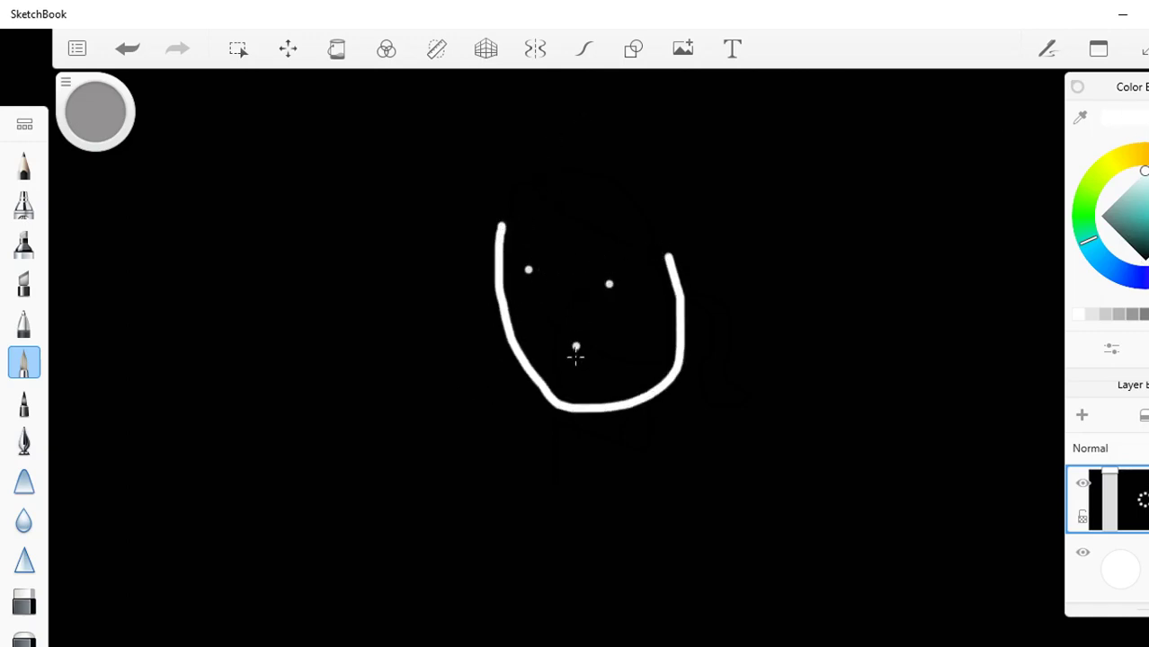
pyautogui.hotkey('ctrl', 'z')
pyautogui.moveTo(537, 301)
pyautogui.mouseDown()
pyautogui.moveTo(559, 296)
pyautogui.moveTo(585, 333)
pyautogui.moveTo(560, 306)
pyautogui.mouseUp()
pyautogui.moveTo(471, 217)
pyautogui.mouseDown()
pyautogui.moveTo(692, 261)
pyautogui.moveTo(641, 187)
pyautogui.moveTo(547, 150)
pyautogui.moveTo(486, 179)
pyautogui.moveTo(472, 215)
pyautogui.mouseUp()
pyautogui.moveTo(690, 256)
pyautogui.mouseDown()
pyautogui.moveTo(729, 273)
pyautogui.moveTo(737, 343)
pyautogui.moveTo(772, 416)
pyautogui.moveTo(701, 383)
pyautogui.moveTo(712, 298)
pyautogui.moveTo(697, 268)
pyautogui.mouseUp()
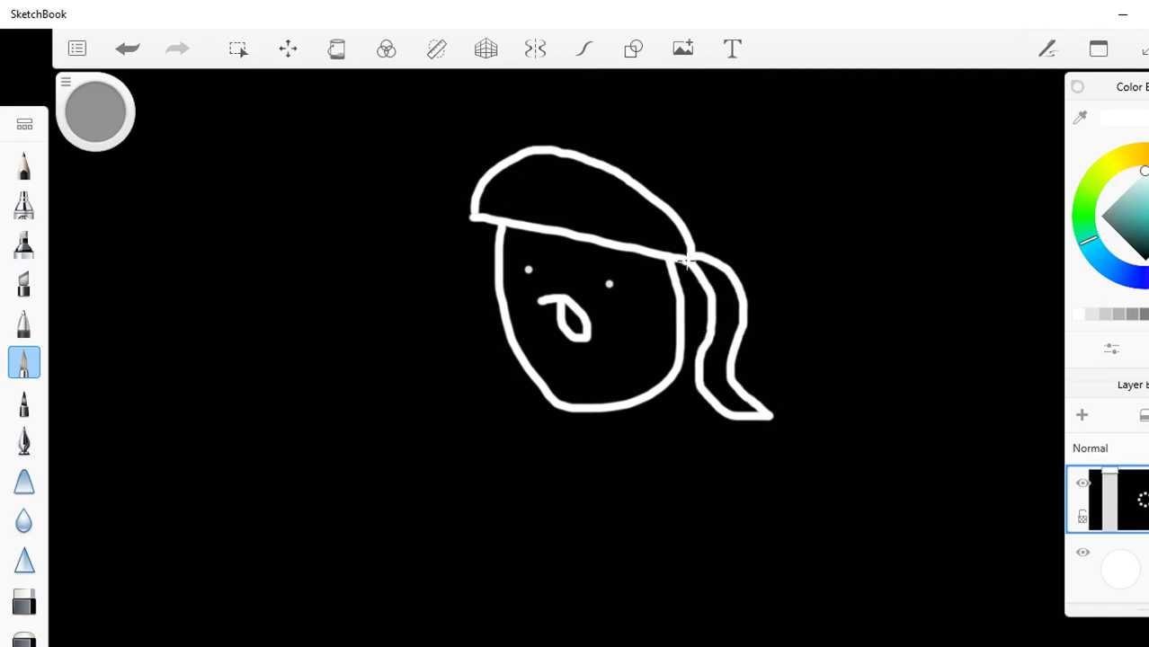
# Step: Draw a narrow slanted torso under the white head, with two hanging arms and two short legs
pyautogui.moveTo(548, 415)
pyautogui.mouseDown()
pyautogui.moveTo(560, 494)
pyautogui.moveTo(659, 542)
pyautogui.moveTo(616, 401)
pyautogui.mouseUp()
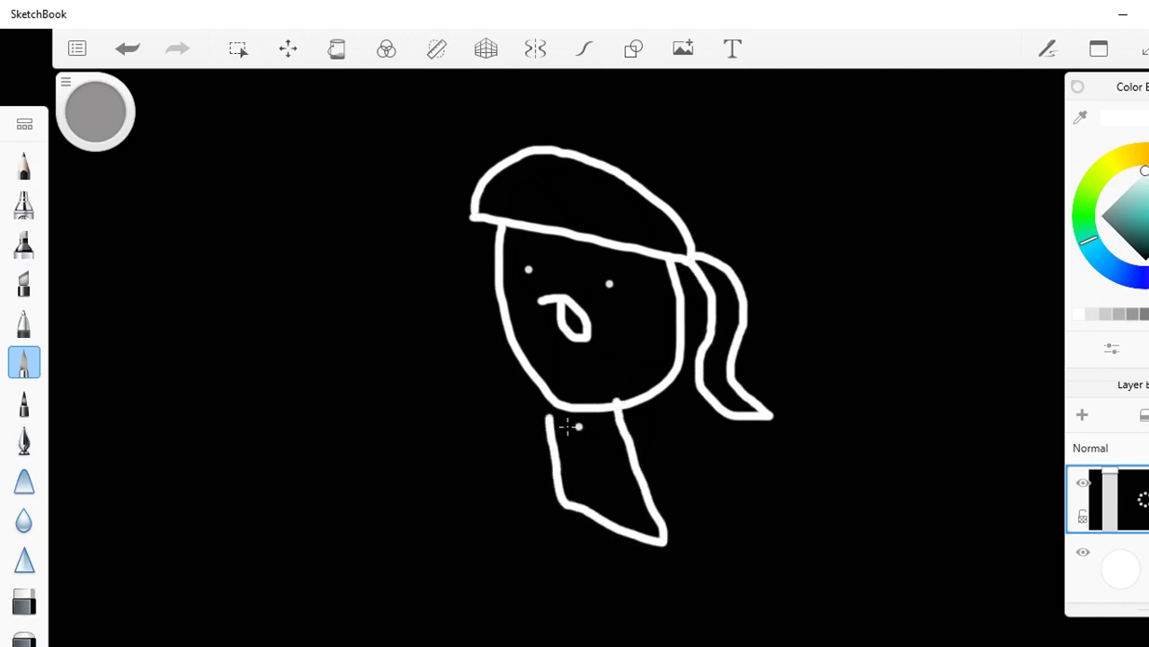
pyautogui.moveTo(548, 420); pyautogui.dragTo(556, 537)
pyautogui.moveTo(618, 401); pyautogui.dragTo(634, 565)
pyautogui.moveTo(568, 510); pyautogui.dragTo(586, 602)
pyautogui.moveTo(670, 538); pyautogui.dragTo(666, 604)
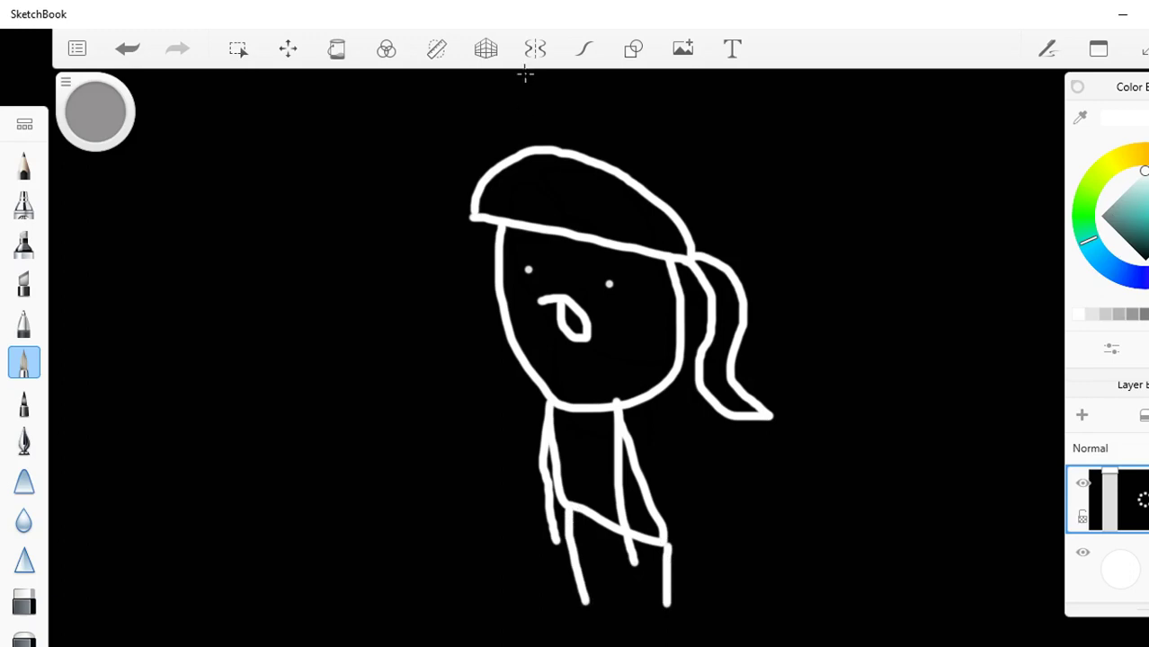
# Step: Add two short vertical lines above the cap and a curved band around the character's neck
pyautogui.moveTo(532, 80); pyautogui.dragTo(537, 135)
pyautogui.moveTo(591, 87); pyautogui.dragTo(590, 148)
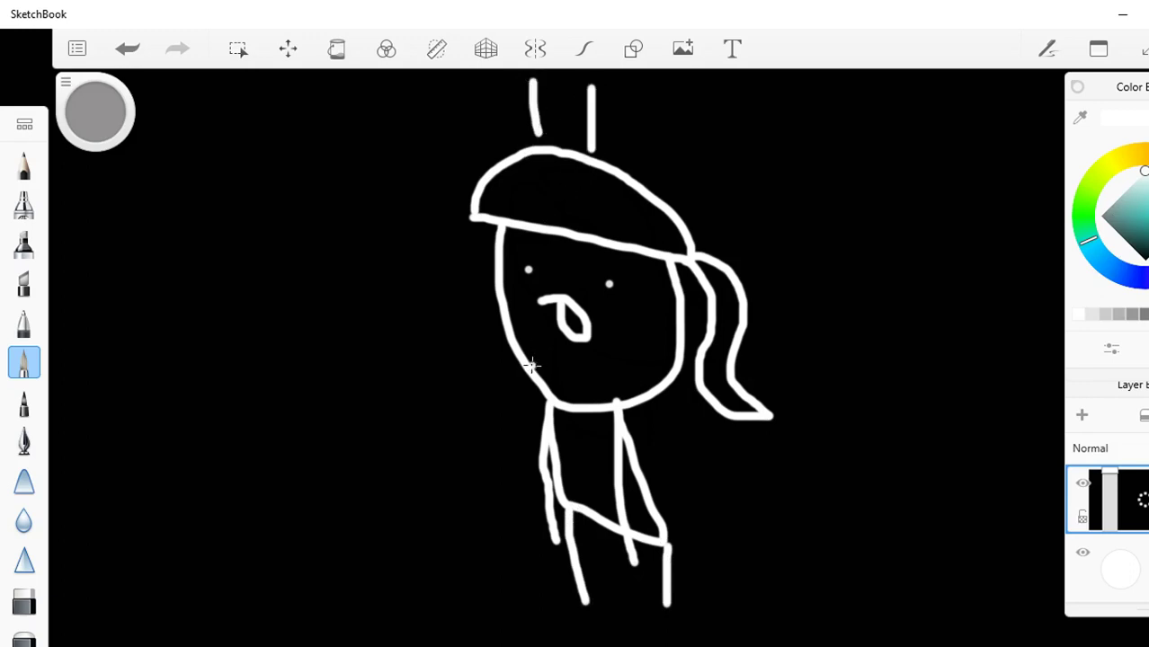
pyautogui.moveTo(522, 374)
pyautogui.mouseDown()
pyautogui.moveTo(564, 419)
pyautogui.moveTo(636, 415)
pyautogui.moveTo(640, 396)
pyautogui.mouseUp()
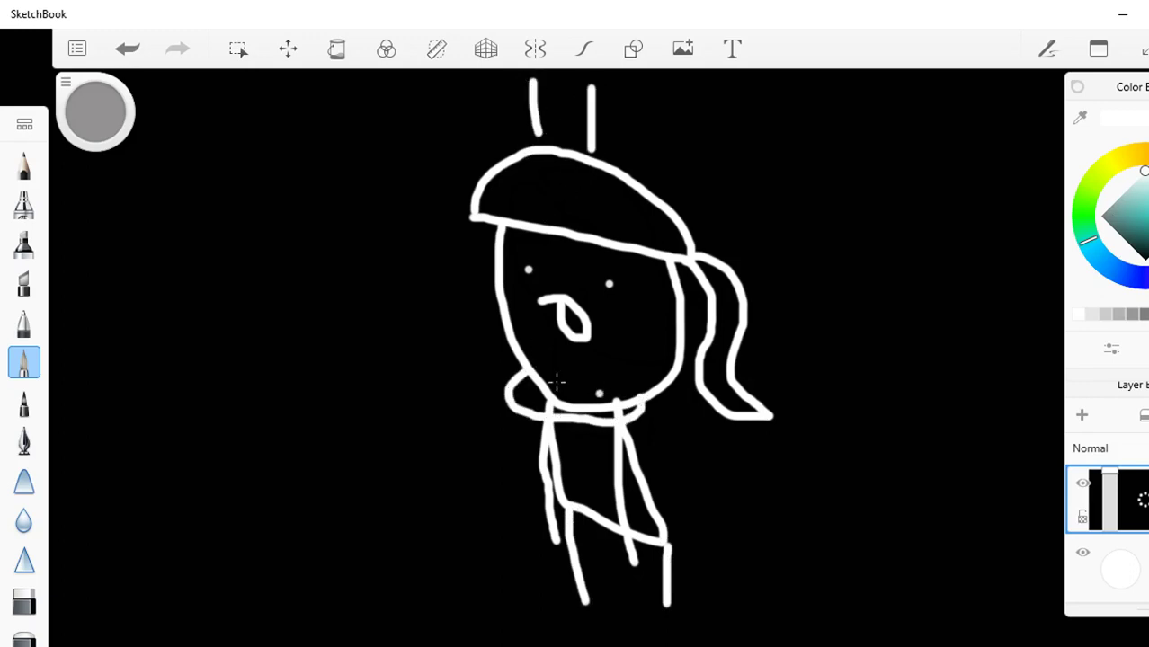
# Step: Discard the white-on-black character scene unsaved and open a new blank sketch
pyautogui.click(79, 51)
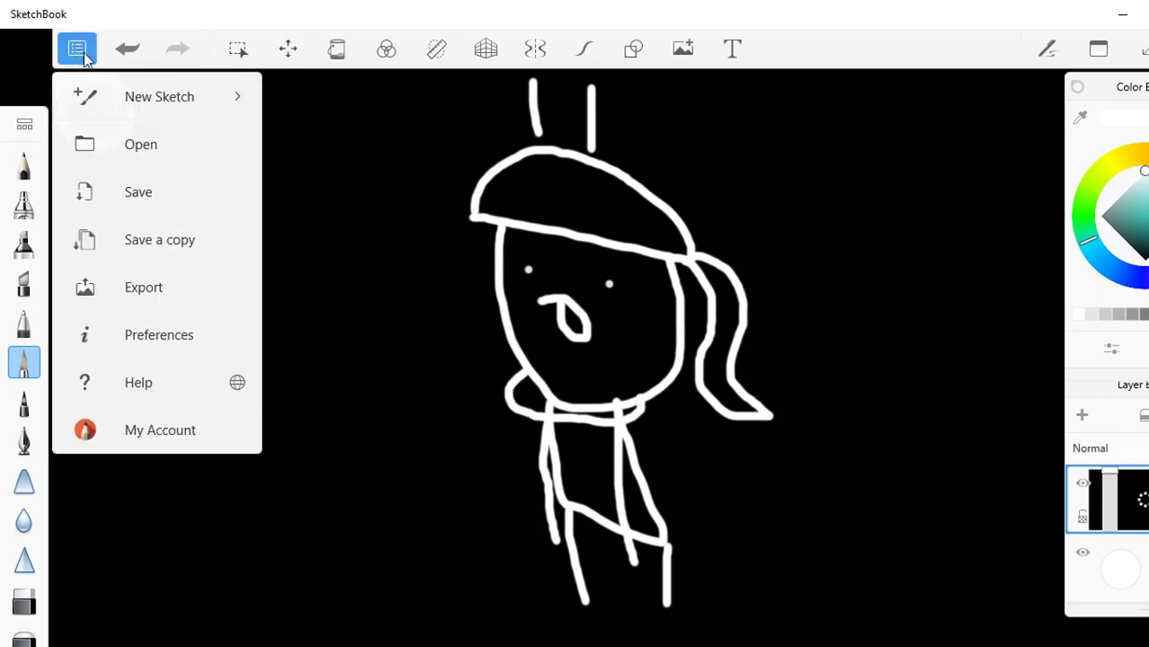
pyautogui.click(183, 97)
pyautogui.click(759, 376)
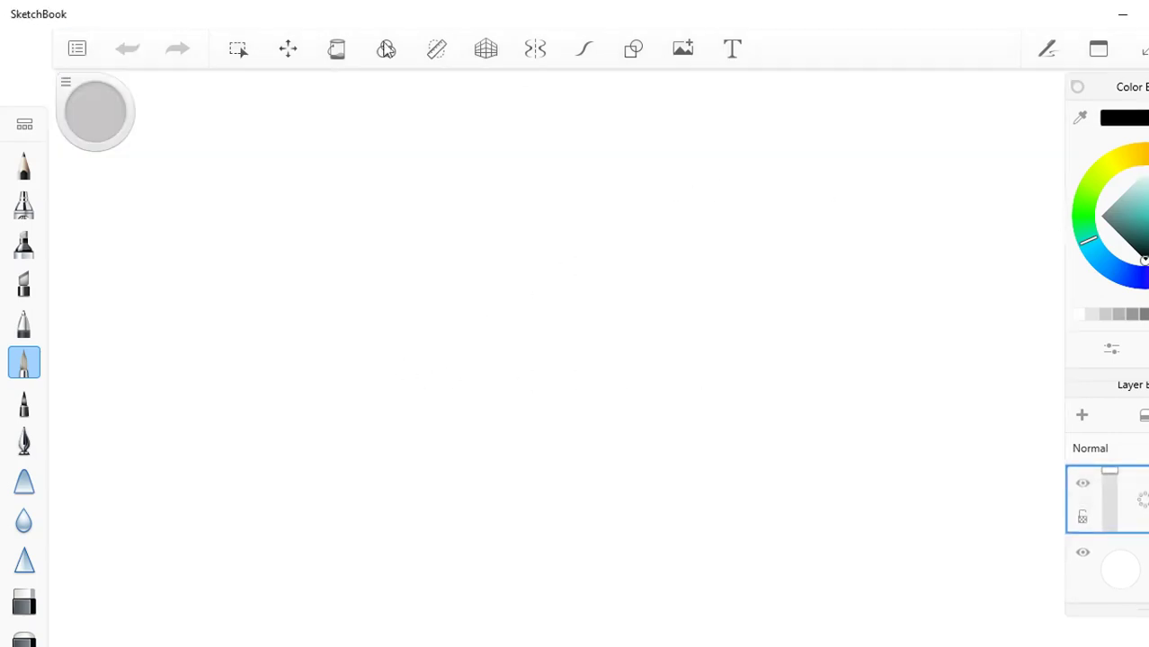
# Step: Fill the blank canvas with black and set the brush colour to white
pyautogui.click(336, 49)
pyautogui.click(348, 151)
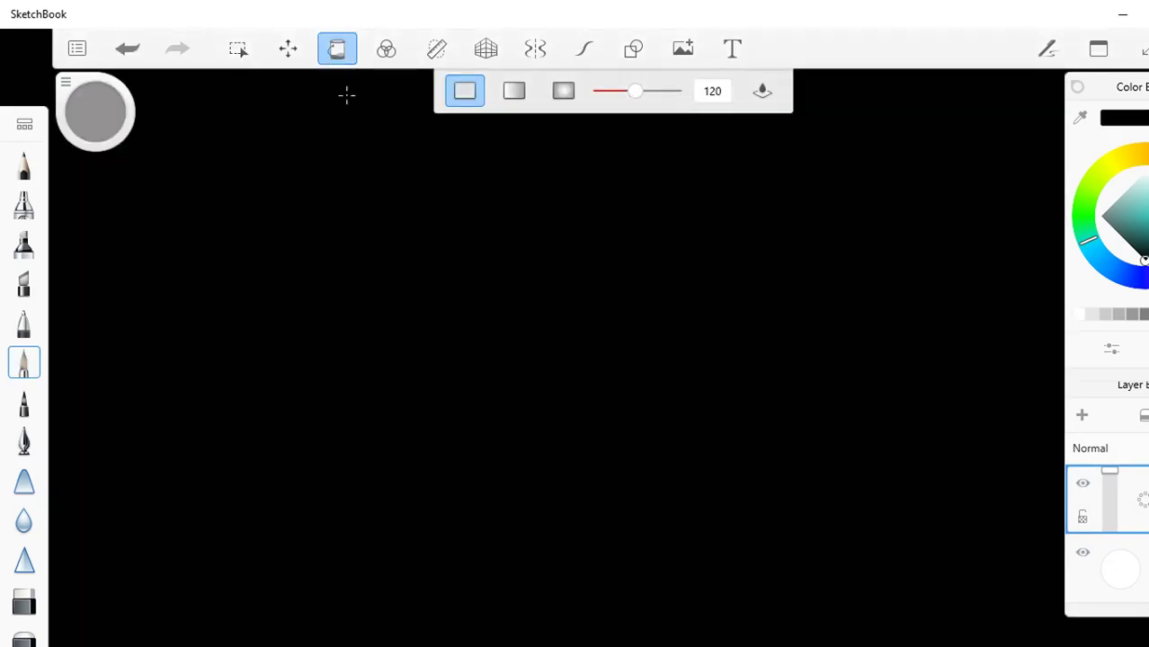
pyautogui.click(339, 55)
pyautogui.click(1143, 173)
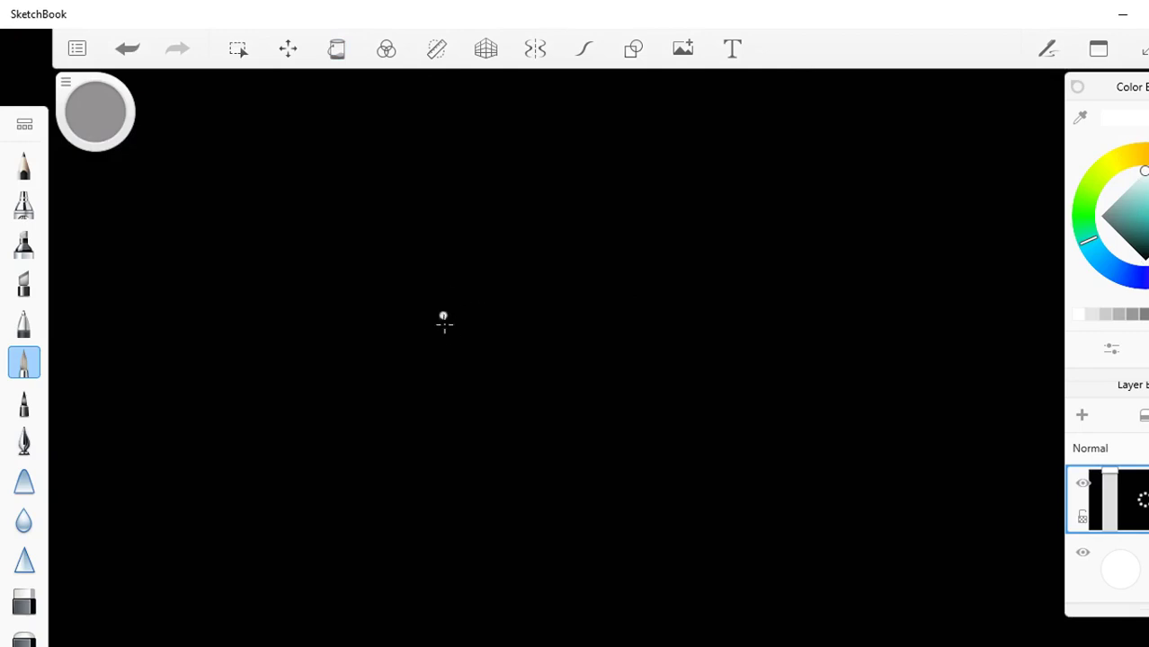
# Step: Draw a faceless oval head with a ponytail in the middle of the canvas, plus a small torso, arms and legs
pyautogui.moveTo(521, 247)
pyautogui.mouseDown()
pyautogui.moveTo(446, 307)
pyautogui.moveTo(450, 345)
pyautogui.moveTo(571, 367)
pyautogui.moveTo(610, 303)
pyautogui.moveTo(583, 262)
pyautogui.moveTo(522, 247)
pyautogui.mouseUp()
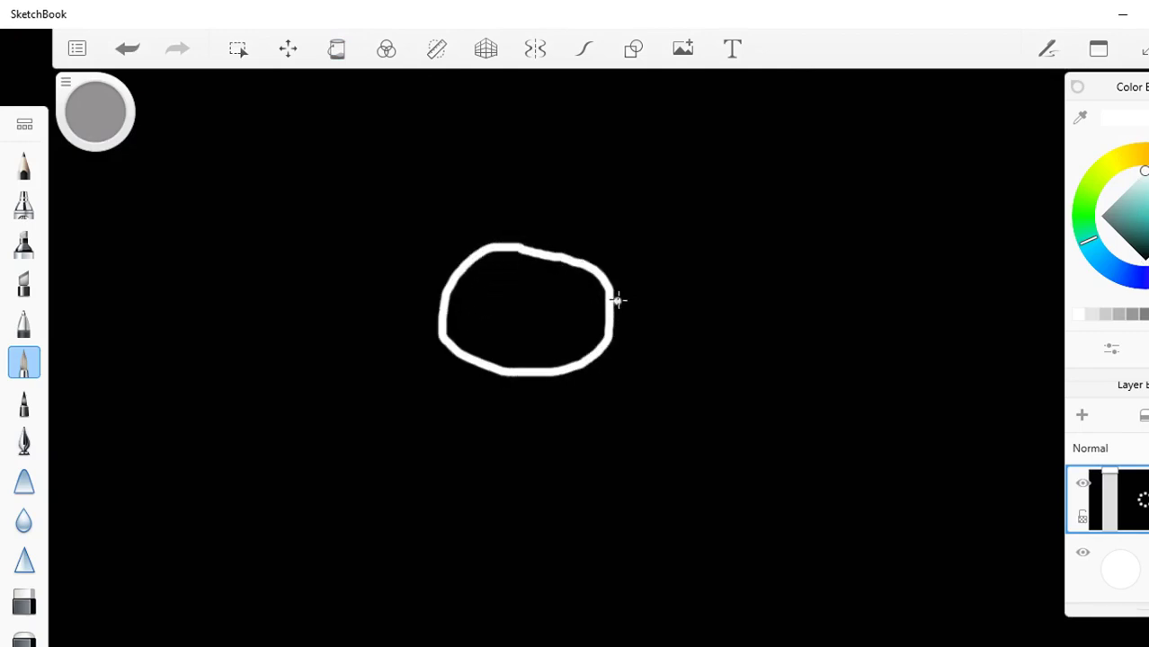
pyautogui.moveTo(617, 304)
pyautogui.mouseDown()
pyautogui.moveTo(657, 432)
pyautogui.moveTo(626, 418)
pyautogui.moveTo(614, 337)
pyautogui.mouseUp()
pyautogui.moveTo(485, 366)
pyautogui.mouseDown()
pyautogui.moveTo(491, 428)
pyautogui.moveTo(532, 448)
pyautogui.moveTo(536, 373)
pyautogui.moveTo(543, 476)
pyautogui.moveTo(465, 411)
pyautogui.moveTo(462, 439)
pyautogui.moveTo(490, 431)
pyautogui.moveTo(484, 463)
pyautogui.moveTo(528, 456)
pyautogui.moveTo(531, 443)
pyautogui.moveTo(521, 493)
pyautogui.moveTo(545, 465)
pyautogui.mouseUp()
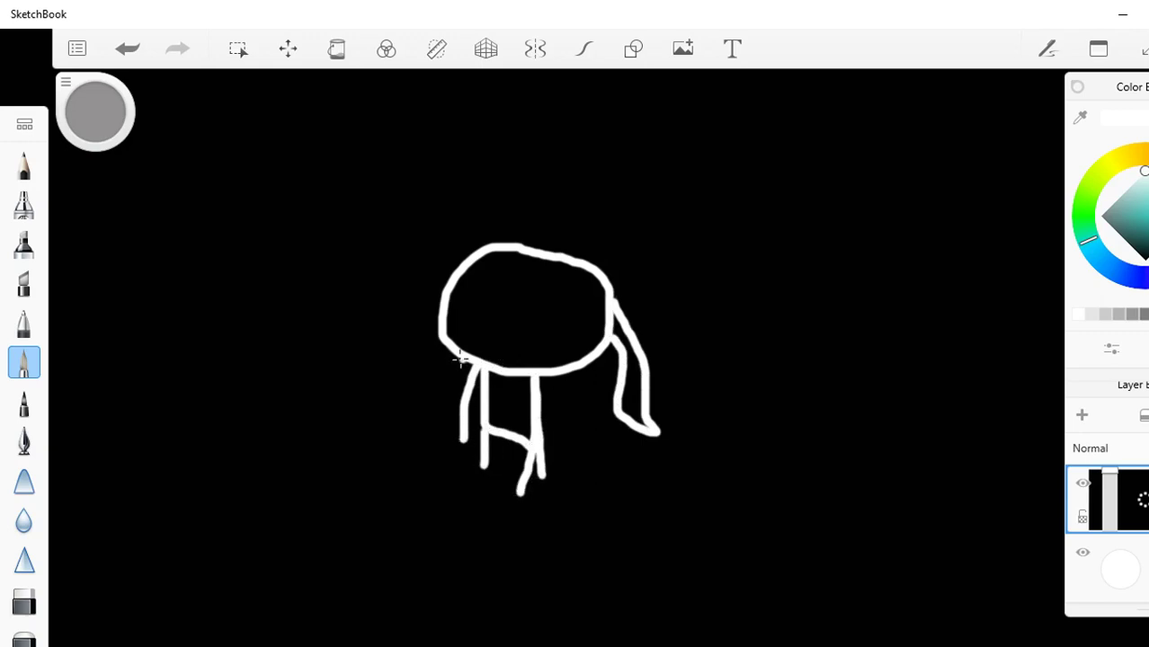
# Step: Add a curved band under the faceless head and two long curved lines rising from it to the canvas's upper edge
pyautogui.moveTo(471, 352)
pyautogui.mouseDown()
pyautogui.moveTo(453, 380)
pyautogui.moveTo(502, 407)
pyautogui.moveTo(535, 408)
pyautogui.moveTo(549, 364)
pyautogui.mouseUp()
pyautogui.moveTo(512, 268)
pyautogui.mouseDown()
pyautogui.moveTo(548, 227)
pyautogui.moveTo(565, 96)
pyautogui.moveTo(550, 70)
pyautogui.mouseUp()
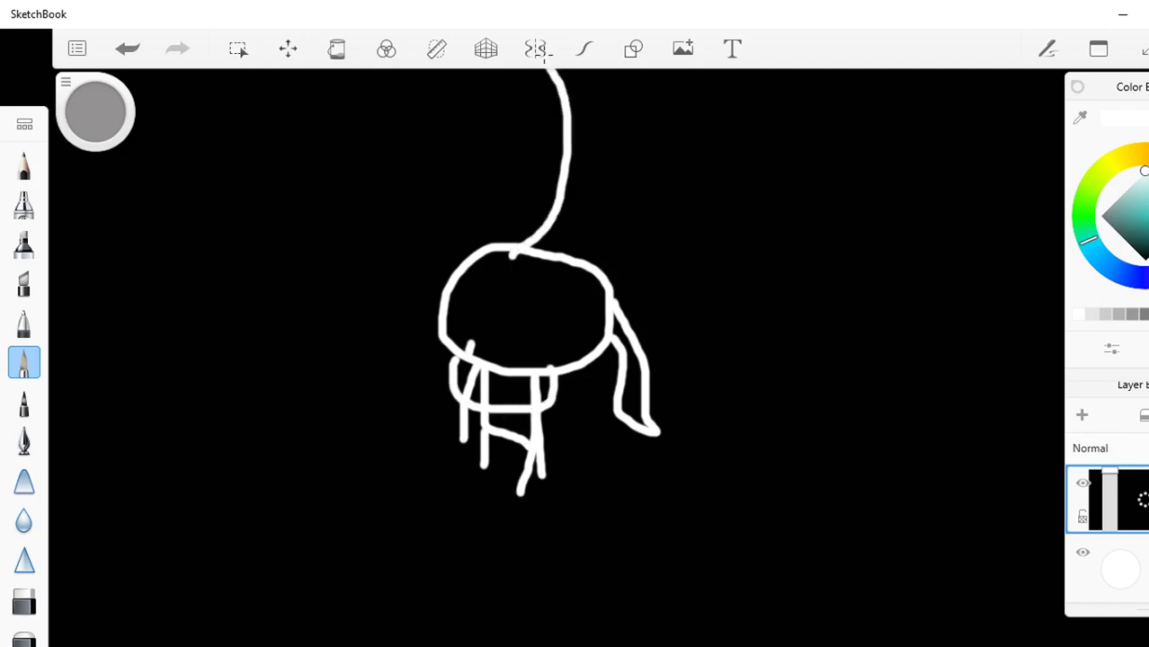
pyautogui.moveTo(553, 264)
pyautogui.mouseDown()
pyautogui.moveTo(608, 160)
pyautogui.moveTo(611, 70)
pyautogui.mouseUp()
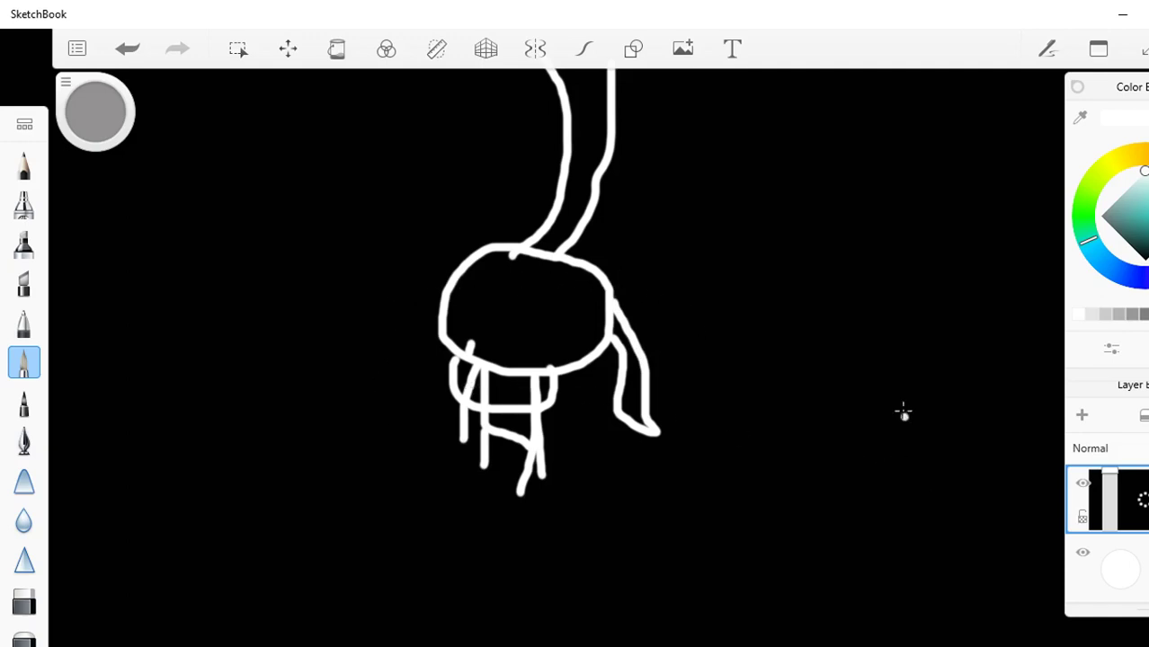
# Step: Draw a second rounded head with a spiky tuft, ponytail, frown and dot eyes beside the central figure, and add cyan tears
pyautogui.moveTo(840, 308)
pyautogui.mouseDown()
pyautogui.moveTo(790, 376)
pyautogui.moveTo(826, 468)
pyautogui.moveTo(929, 425)
pyautogui.moveTo(896, 327)
pyautogui.moveTo(783, 283)
pyautogui.moveTo(791, 317)
pyautogui.moveTo(771, 318)
pyautogui.moveTo(794, 348)
pyautogui.moveTo(864, 346)
pyautogui.moveTo(888, 363)
pyautogui.moveTo(919, 424)
pyautogui.moveTo(960, 436)
pyautogui.moveTo(910, 370)
pyautogui.mouseUp()
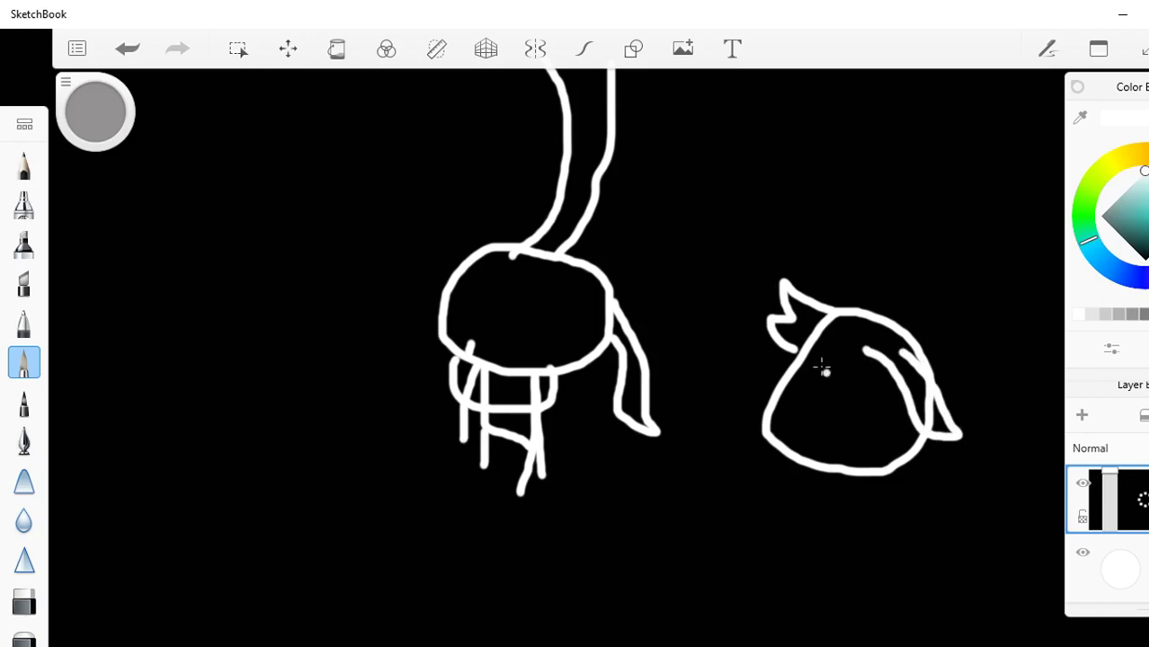
pyautogui.moveTo(814, 359); pyautogui.dragTo(880, 378)
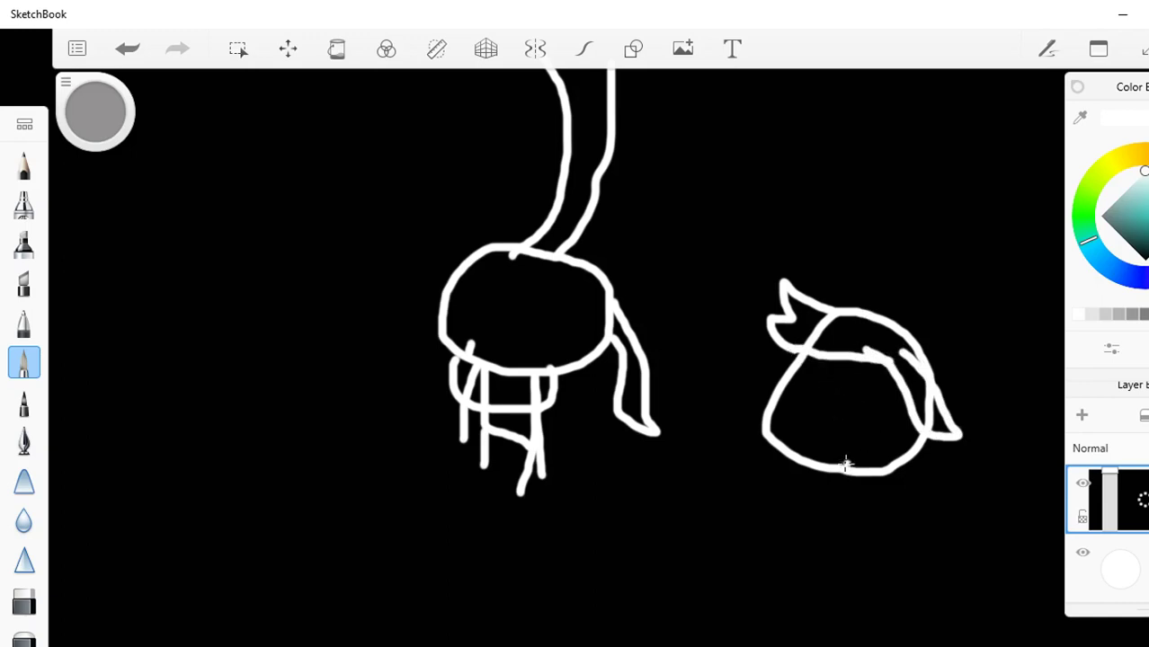
pyautogui.moveTo(806, 421)
pyautogui.mouseDown()
pyautogui.moveTo(843, 392)
pyautogui.moveTo(858, 430)
pyautogui.mouseUp()
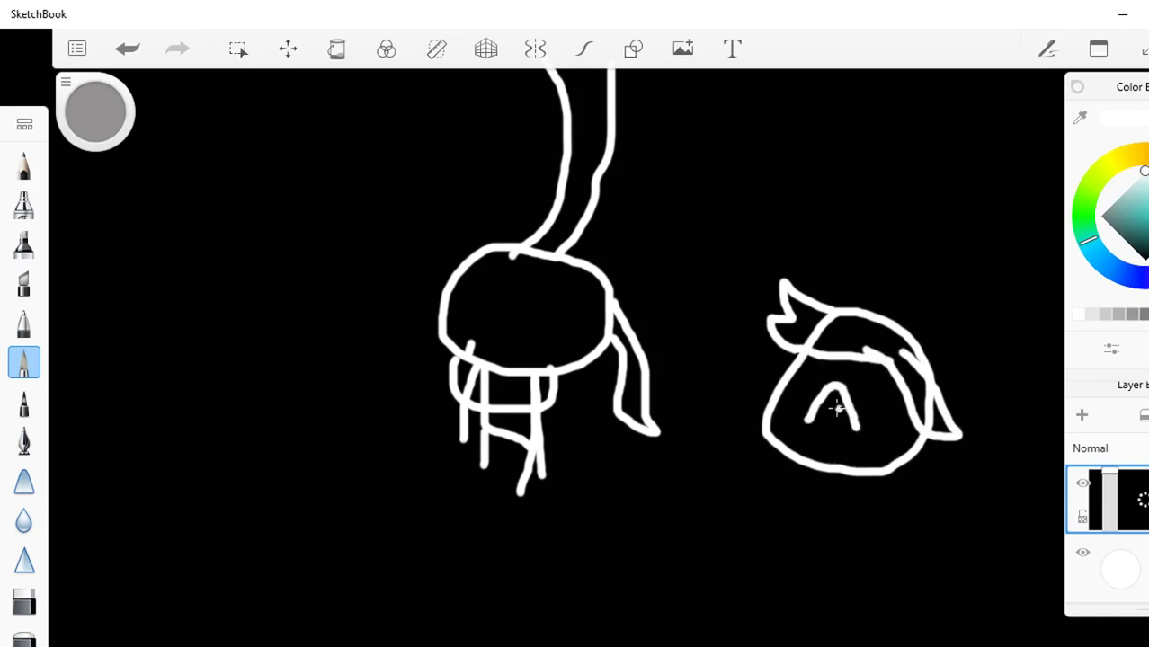
pyautogui.click(808, 378)
pyautogui.click(894, 396)
pyautogui.moveTo(808, 377); pyautogui.dragTo(790, 392)
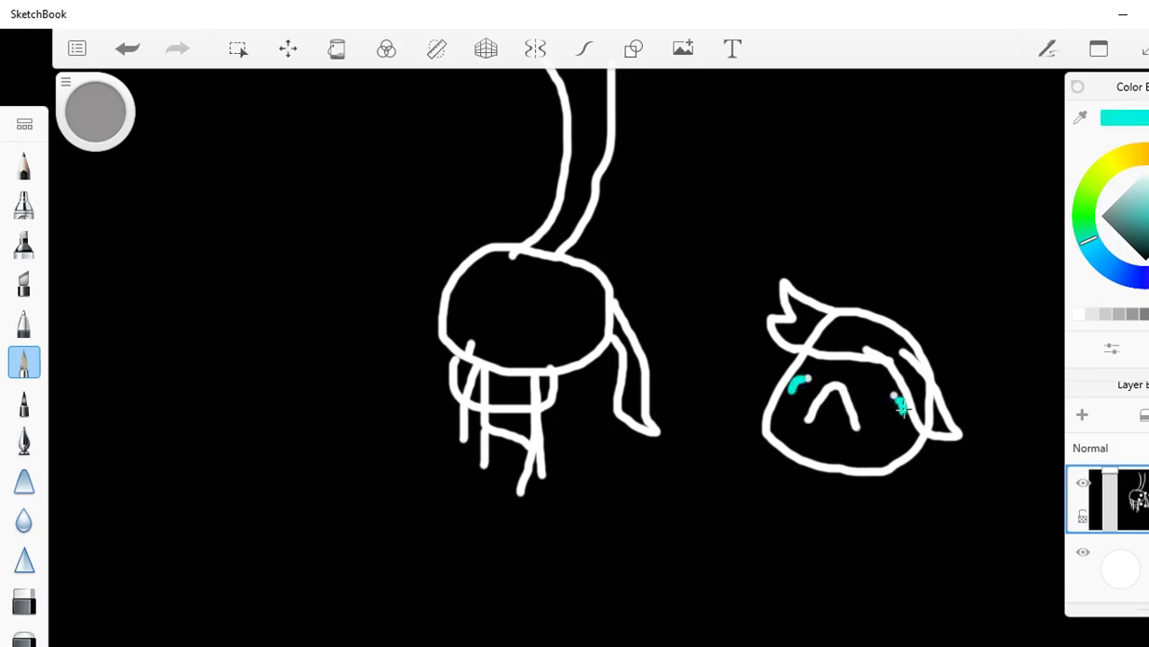
# Step: In white, draw a round head with two large bulging eyes and a wide frown on the central figure's other side
pyautogui.click(1144, 127)
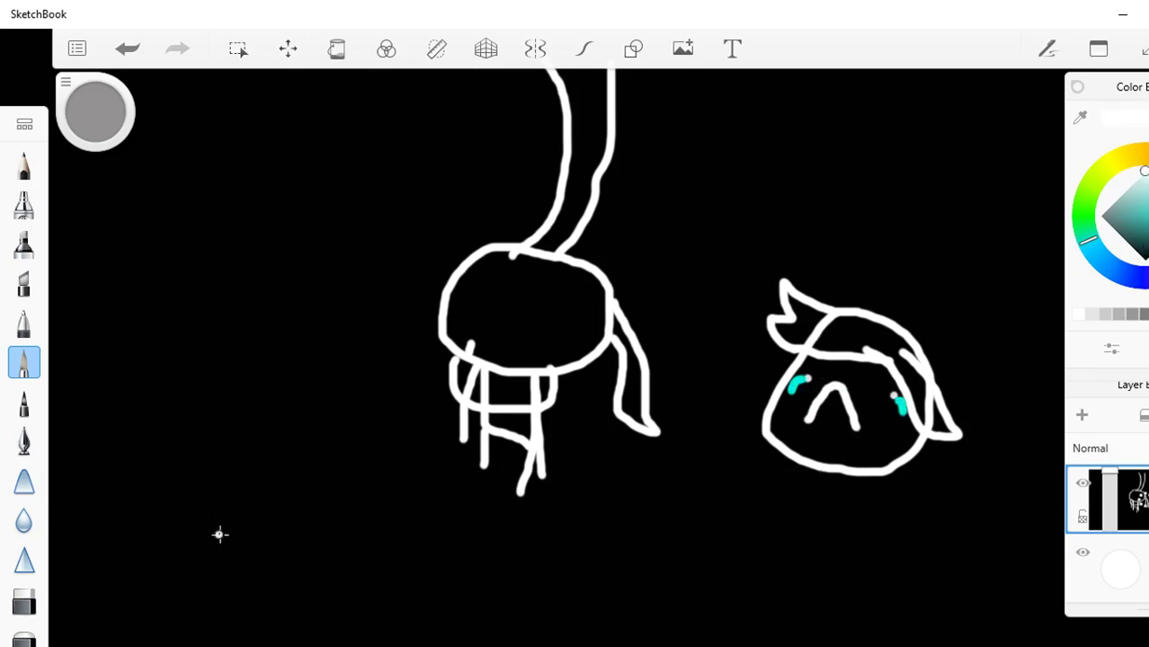
pyautogui.click(132, 395)
pyautogui.moveTo(190, 294)
pyautogui.mouseDown()
pyautogui.moveTo(96, 403)
pyautogui.moveTo(263, 381)
pyautogui.moveTo(232, 317)
pyautogui.moveTo(193, 301)
pyautogui.moveTo(152, 342)
pyautogui.moveTo(210, 326)
pyautogui.moveTo(176, 301)
pyautogui.mouseUp()
pyautogui.moveTo(224, 330)
pyautogui.mouseDown()
pyautogui.moveTo(288, 340)
pyautogui.moveTo(268, 348)
pyautogui.mouseUp()
pyautogui.moveTo(148, 391)
pyautogui.mouseDown()
pyautogui.moveTo(174, 375)
pyautogui.moveTo(258, 418)
pyautogui.mouseUp()
# Step: Give the bulging-eyed figure a small square torso, two bent arms and two short legs
pyautogui.moveTo(169, 442)
pyautogui.mouseDown()
pyautogui.moveTo(176, 505)
pyautogui.moveTo(240, 520)
pyautogui.moveTo(231, 450)
pyautogui.moveTo(174, 450)
pyautogui.moveTo(155, 511)
pyautogui.mouseUp()
pyautogui.moveTo(177, 503); pyautogui.dragTo(199, 482)
pyautogui.moveTo(230, 440)
pyautogui.mouseDown()
pyautogui.moveTo(256, 475)
pyautogui.moveTo(241, 493)
pyautogui.mouseUp()
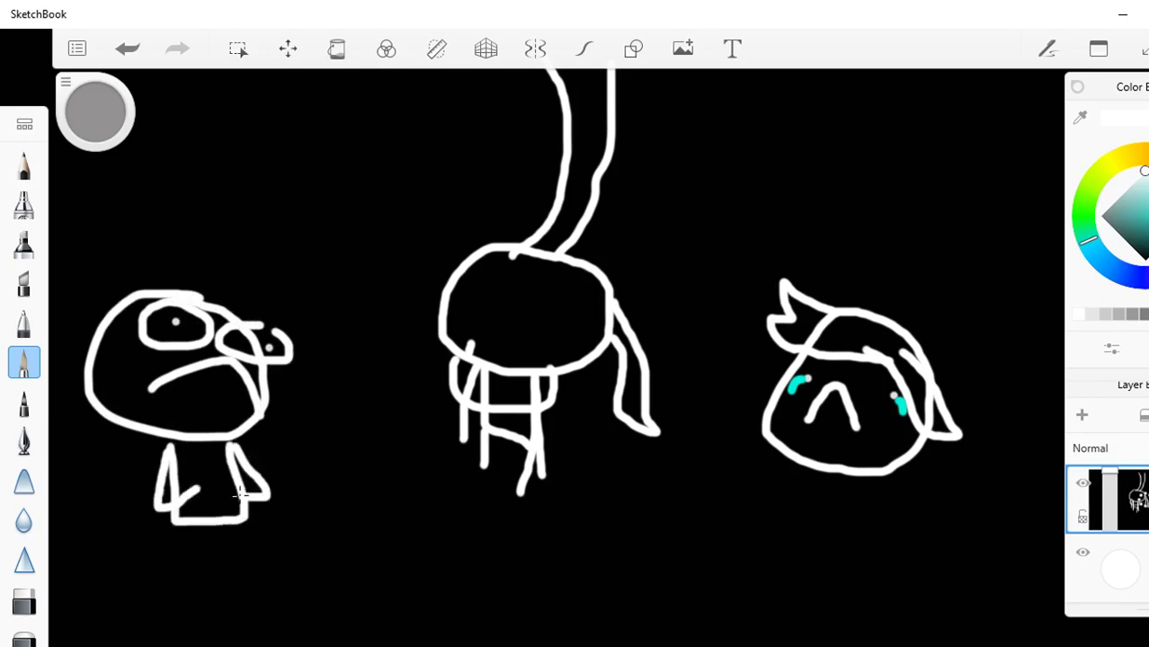
pyautogui.moveTo(171, 519); pyautogui.dragTo(180, 577)
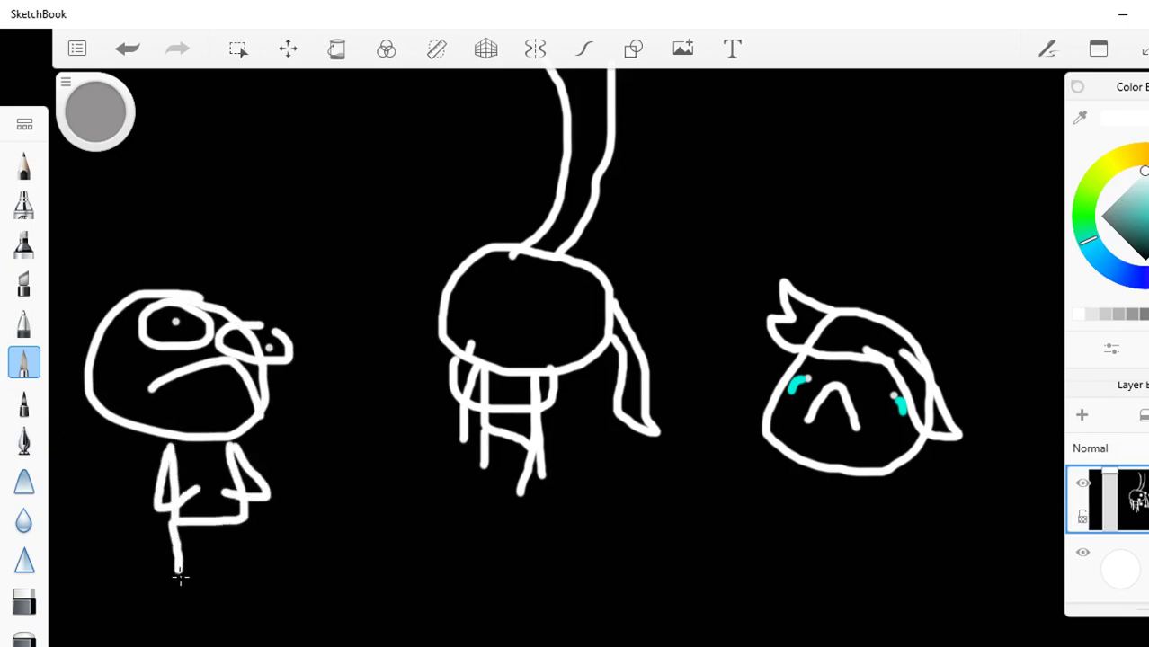
pyautogui.moveTo(243, 519); pyautogui.dragTo(241, 563)
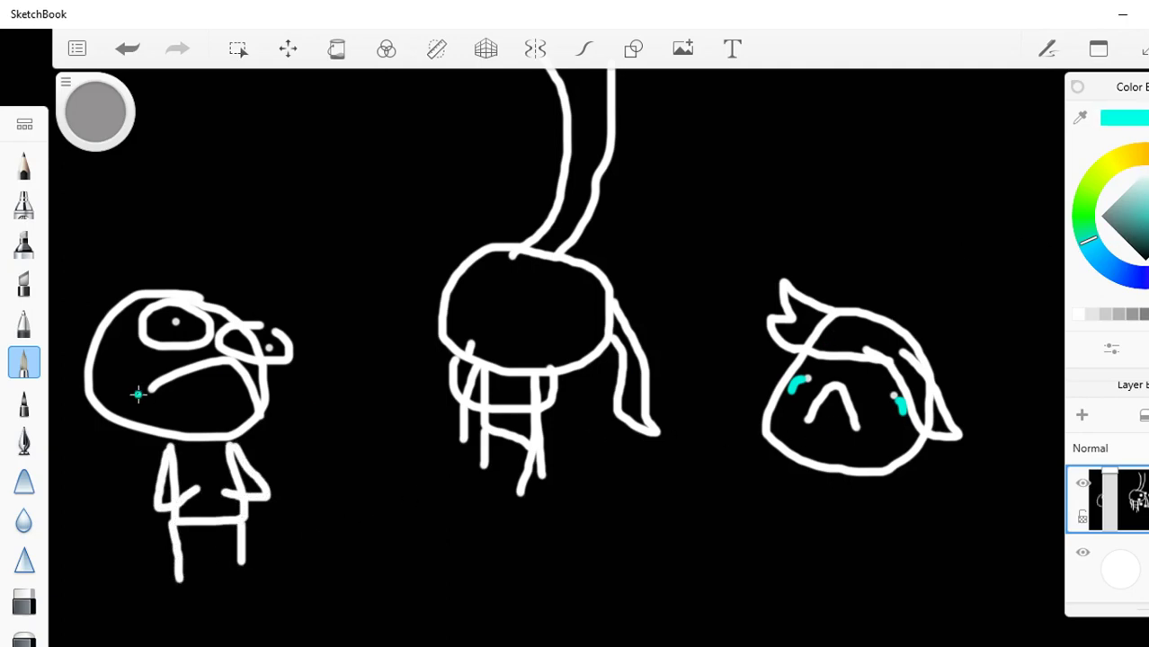
# Step: Paint cyan tear streaks beneath both eyes of the bulging-eyed figure and undo the stray extra mark
pyautogui.moveTo(158, 351); pyautogui.dragTo(117, 358)
pyautogui.moveTo(214, 361)
pyautogui.mouseDown()
pyautogui.moveTo(295, 364)
pyautogui.moveTo(303, 376)
pyautogui.mouseUp()
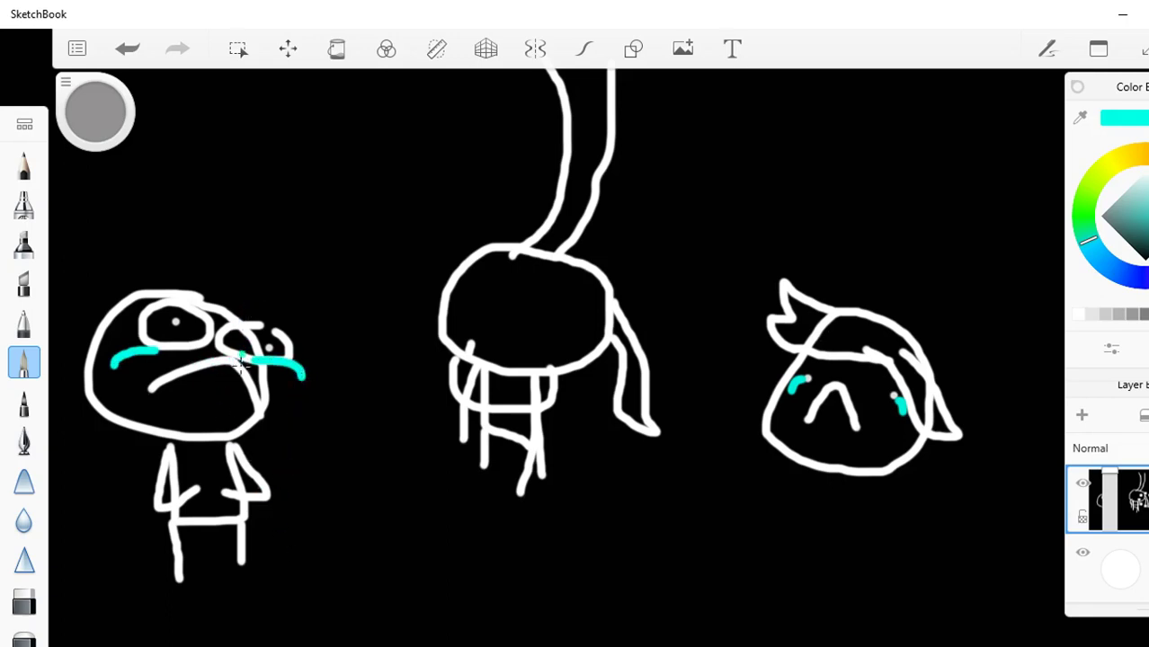
pyautogui.click(133, 36)
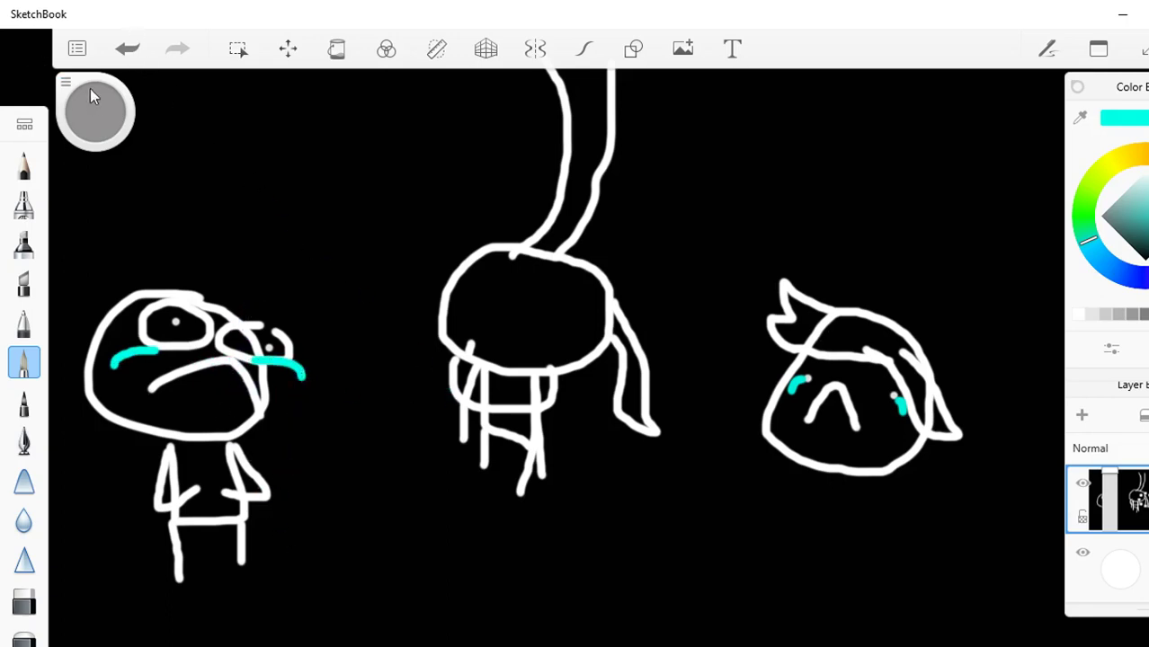